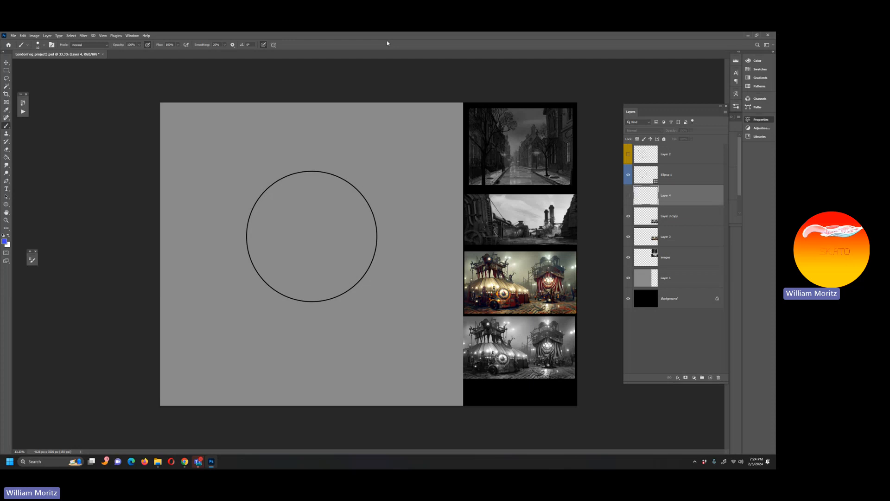
Hide the Ellipse 1 circle layer and show the yellow-tagged layer with the box sketch.
left_click(628, 175)
left_click(628, 154)
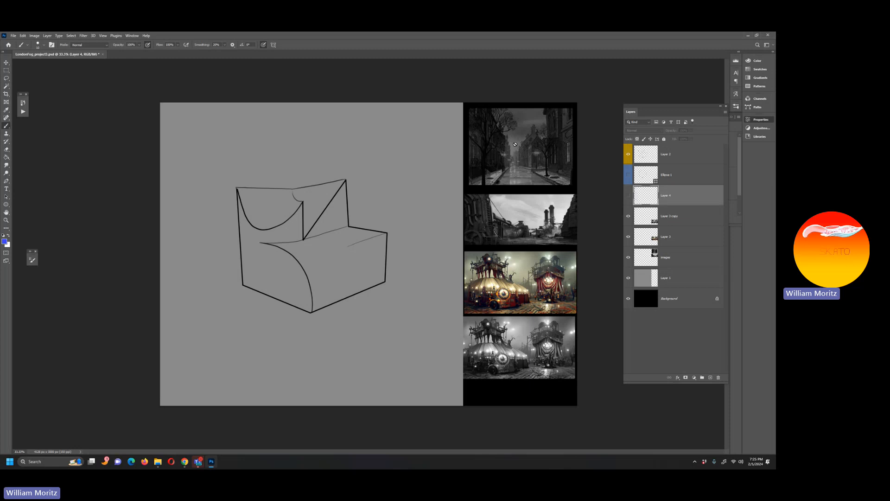
Examine the gloomy lamp-lit street reference up close, then return to the full canvas.
left_click(6, 220)
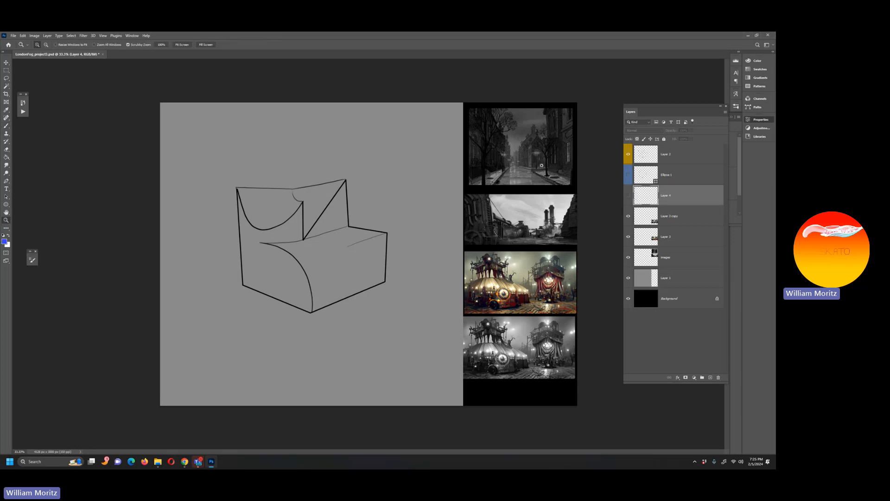
left_click(542, 158)
left_click(541, 158)
left_click(519, 160)
left_click_drag(413, 239, 278, 386)
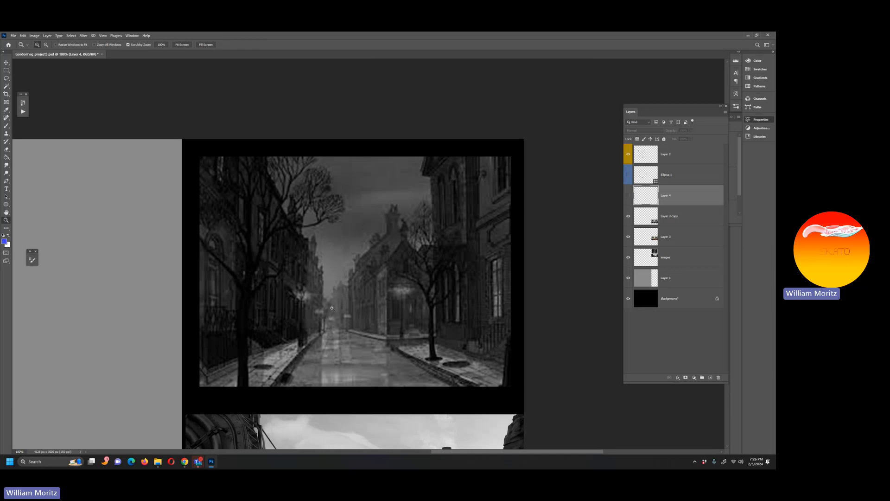
left_click(344, 271, "alt")
left_click(337, 272, "alt")
left_click(305, 287, "alt")
left_click(334, 261, "alt")
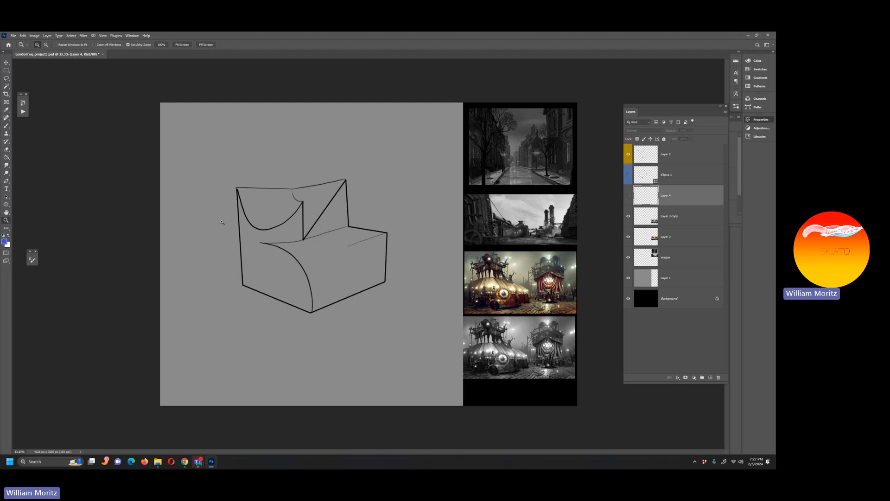
Hide the box sketch layer, show Ellipse 1 again and load its circle as a selection.
left_click(629, 154)
left_click(628, 174)
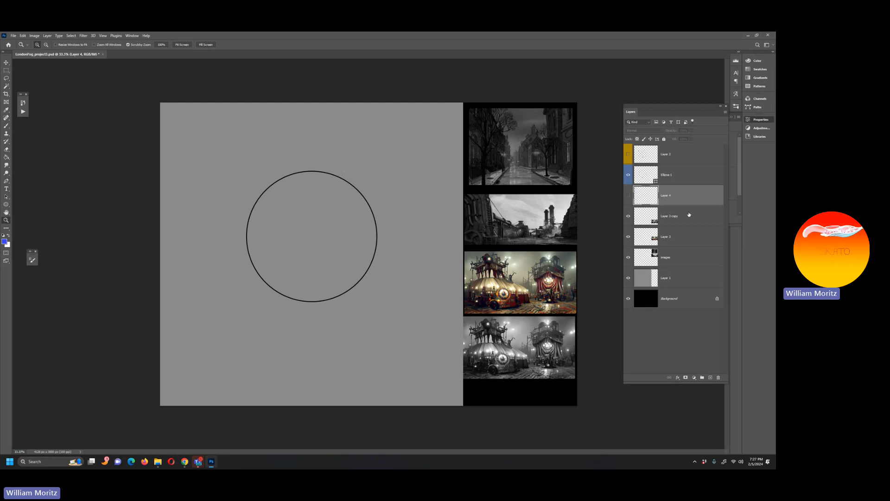
left_click(673, 170)
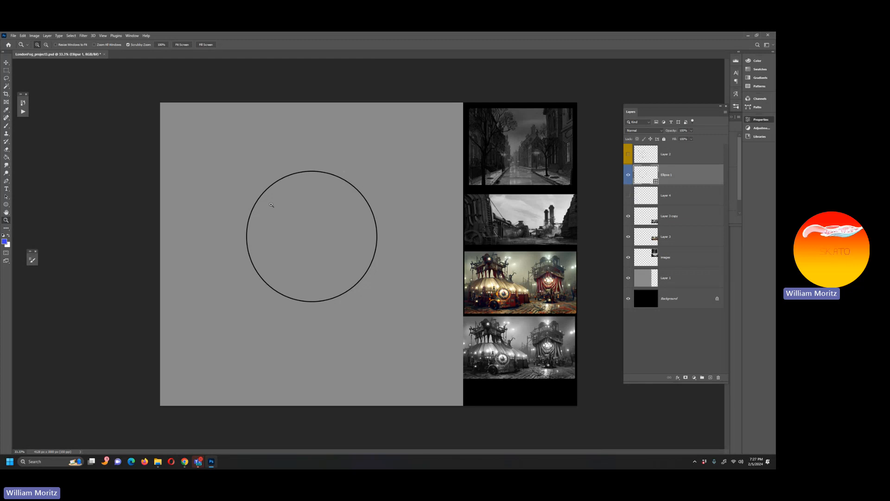
left_click(641, 178, "ctrl")
Set the foreground color to dark grey #5d5c5c.
left_click(5, 242)
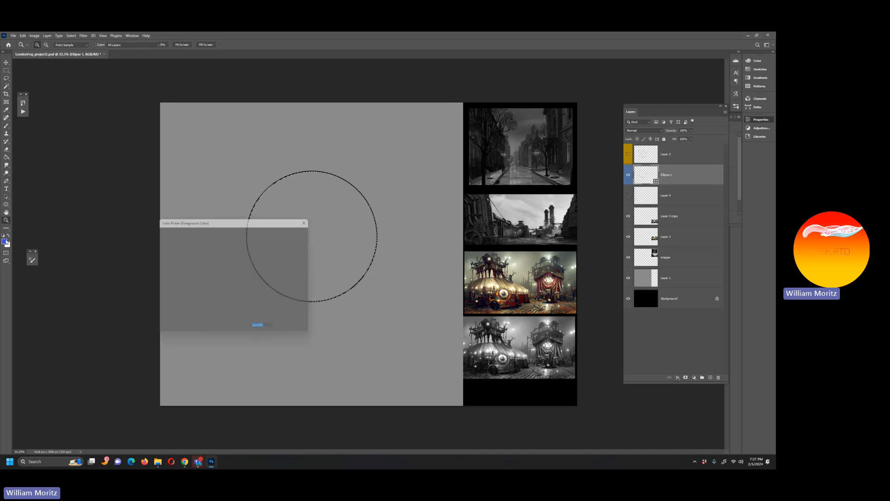
left_click(154, 258)
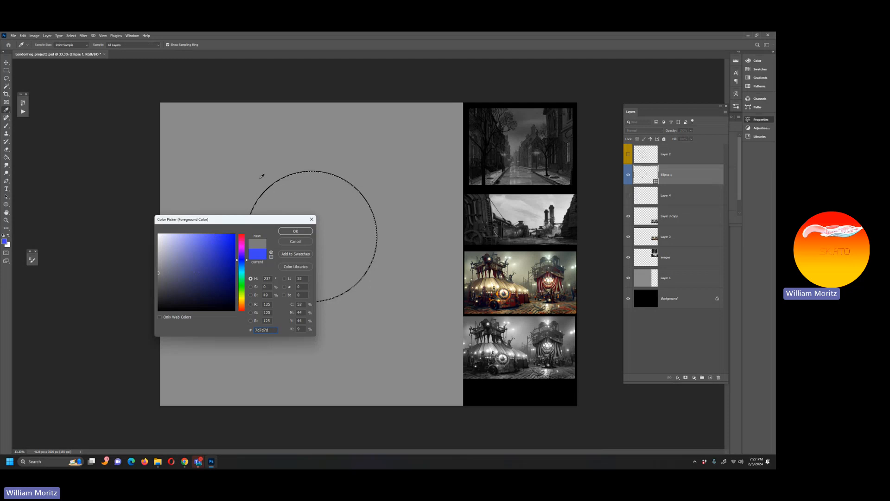
left_click(242, 183)
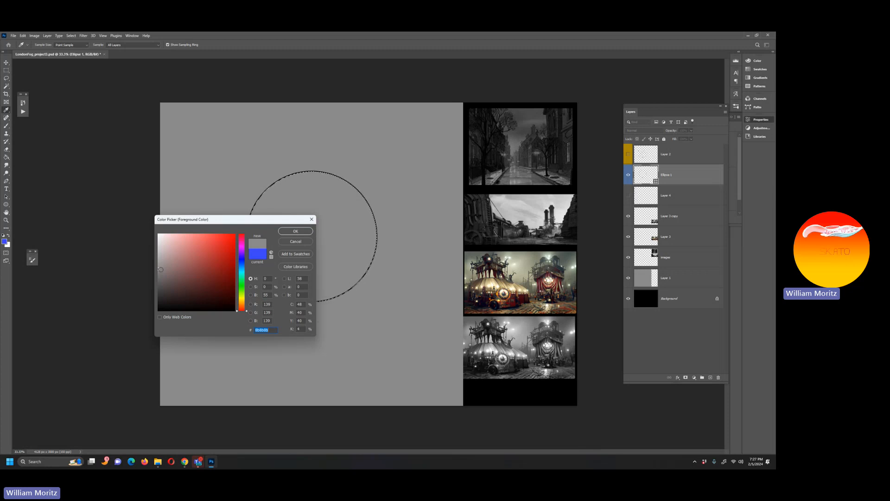
left_click_drag(257, 223, 125, 283)
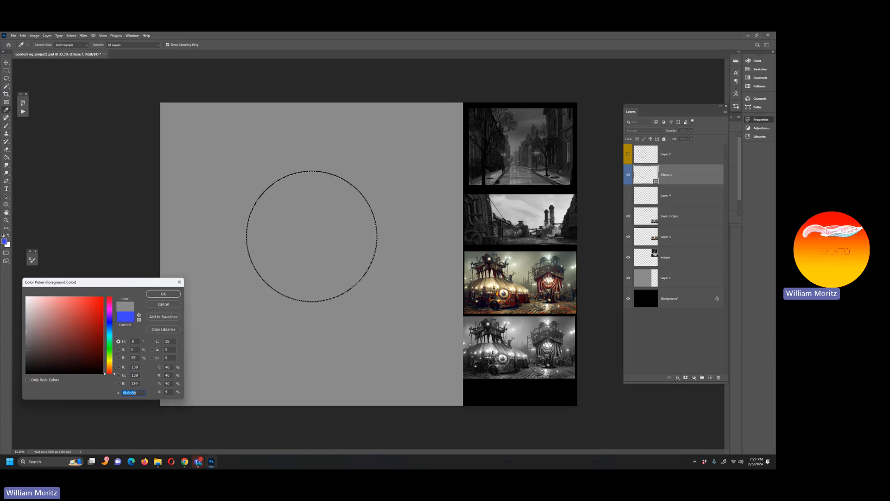
left_click_drag(93, 283, 318, 177)
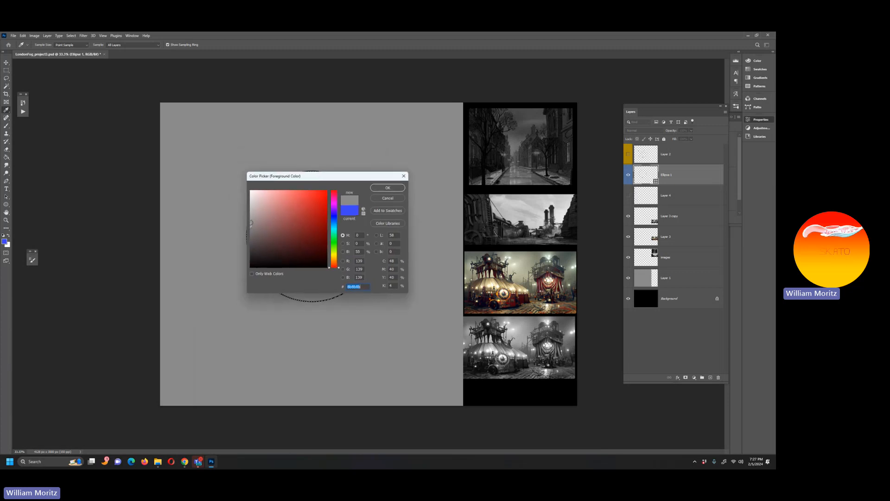
left_click_drag(252, 223, 241, 180)
left_click_drag(252, 245, 246, 270)
left_click(233, 221)
left_click(251, 238)
left_click(381, 188)
left_click(3, 221)
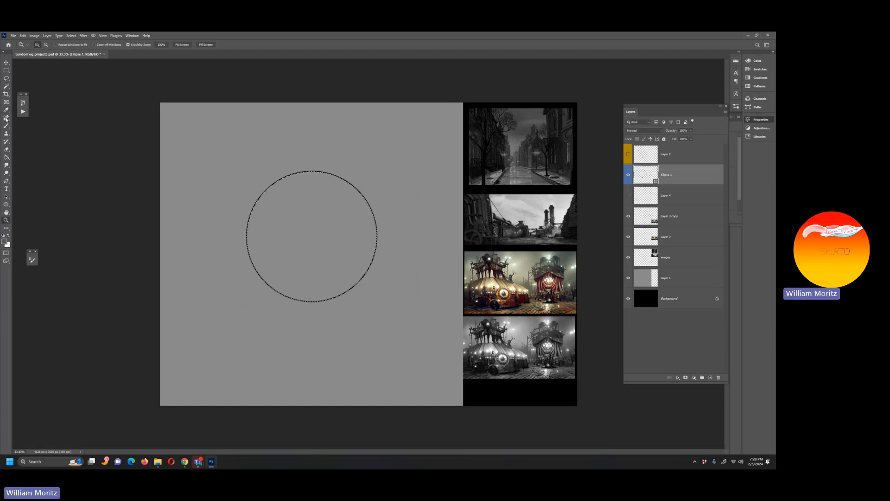
Deselect the circle and add a new layer above Ellipse 1 for brush sketching.
left_click(6, 78)
left_click(84, 91)
key("b")
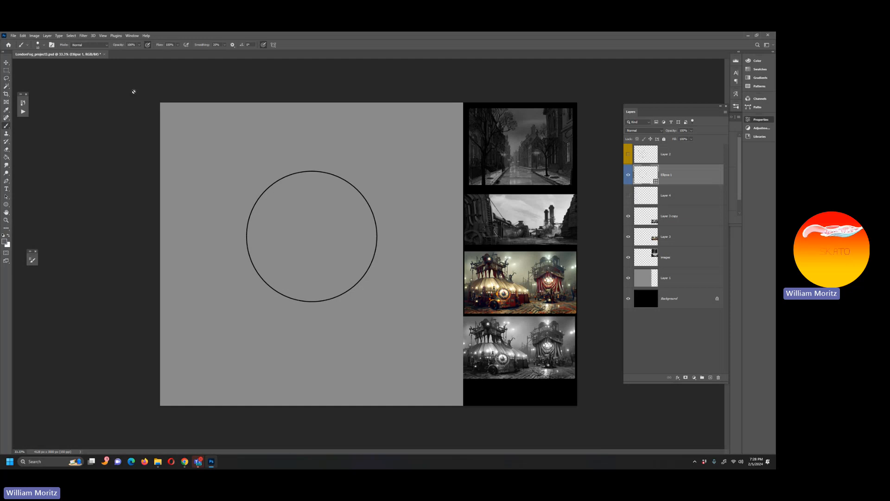
left_click(710, 377)
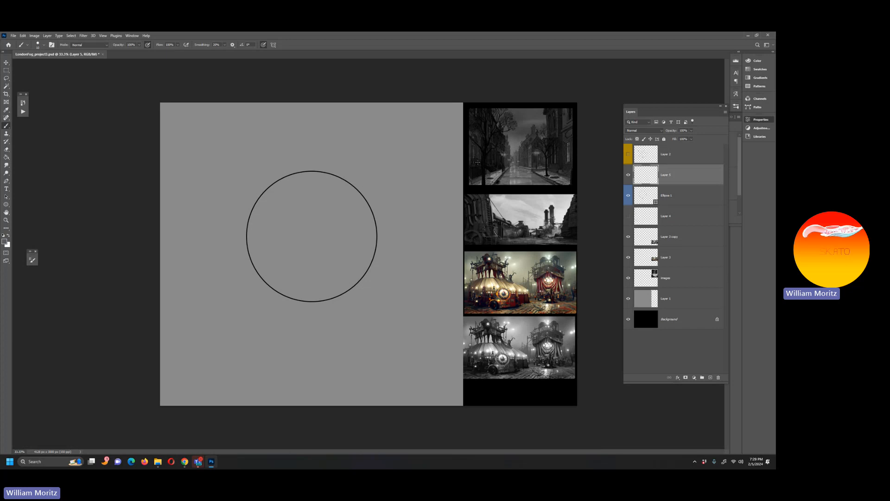
Set the foreground color to near-black and sketch a partial sun with short rays in the canvas's upper-right corner.
left_click(5, 240)
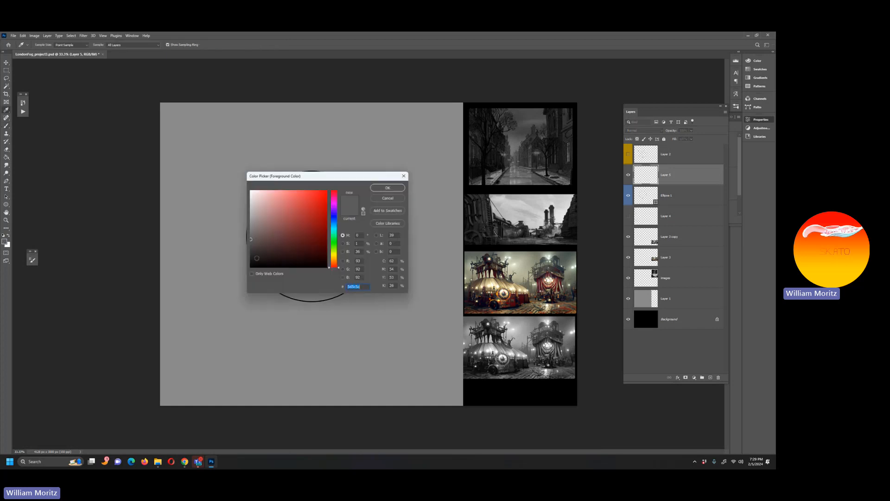
left_click(252, 266)
left_click(383, 188)
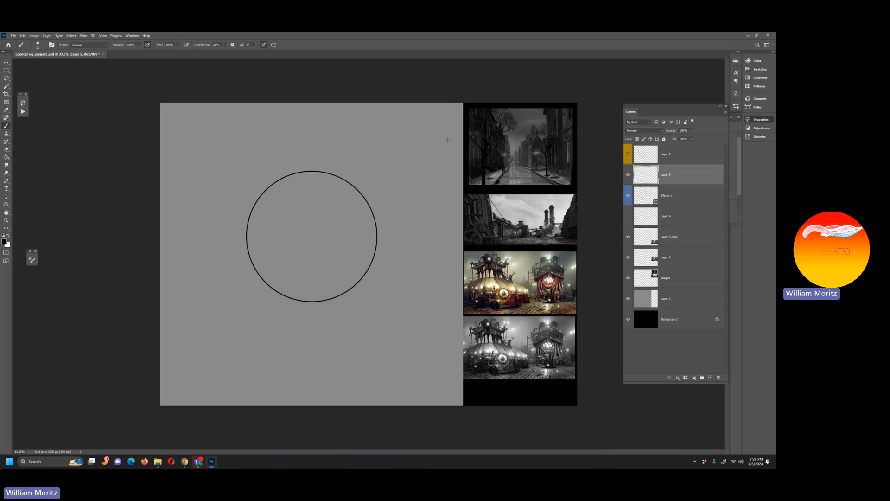
mouse_move(448, 141)
left_mouse_down()
mouse_move(429, 138)
mouse_move(416, 117)
left_mouse_up()
left_click_drag(441, 149, 439, 157)
left_click_drag(412, 126, 402, 116)
Try a curved shadow boundary line running down the circle, and undo it.
mouse_move(301, 172)
left_mouse_down()
mouse_move(335, 208)
mouse_move(340, 239)
mouse_move(319, 301)
left_mouse_up()
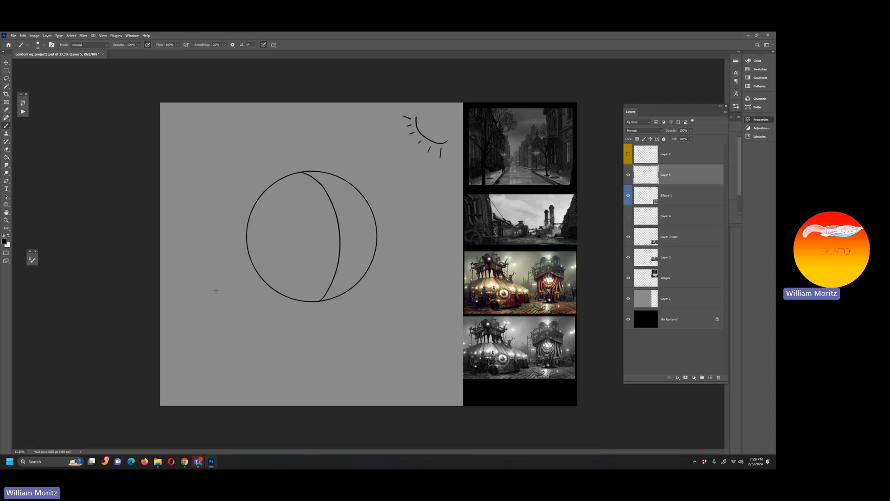
key("ctrl+z")
Sketch a small flashlight with rays at the canvas's left edge, labelling it 200 and the sun 1000.
mouse_move(179, 227)
left_mouse_down()
mouse_move(175, 234)
mouse_move(185, 239)
mouse_move(180, 229)
mouse_move(173, 234)
left_mouse_up()
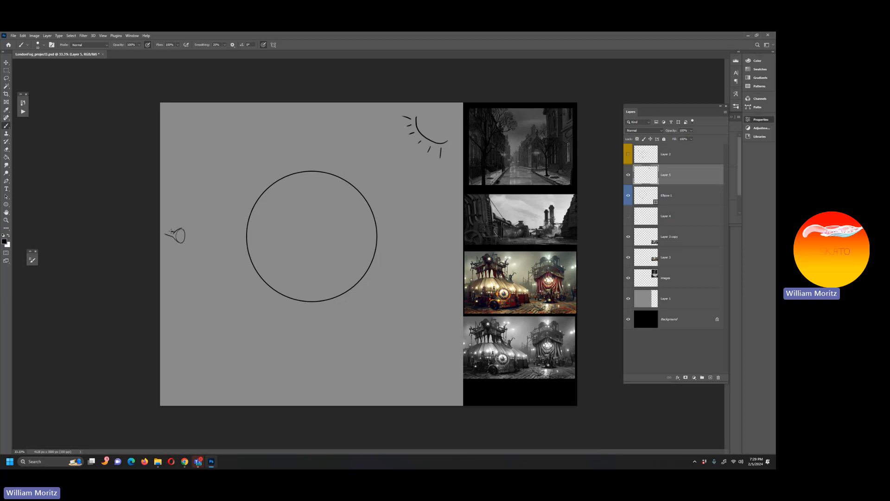
left_click_drag(161, 229, 162, 234)
left_click_drag(184, 243, 186, 246)
mouse_move(394, 141)
left_mouse_down()
mouse_move(394, 151)
mouse_move(414, 144)
left_mouse_up()
left_click_drag(170, 216, 181, 215)
Switch to the Teams meeting window to check it, then minimize it to return to Photoshop.
mouse_move(198, 461)
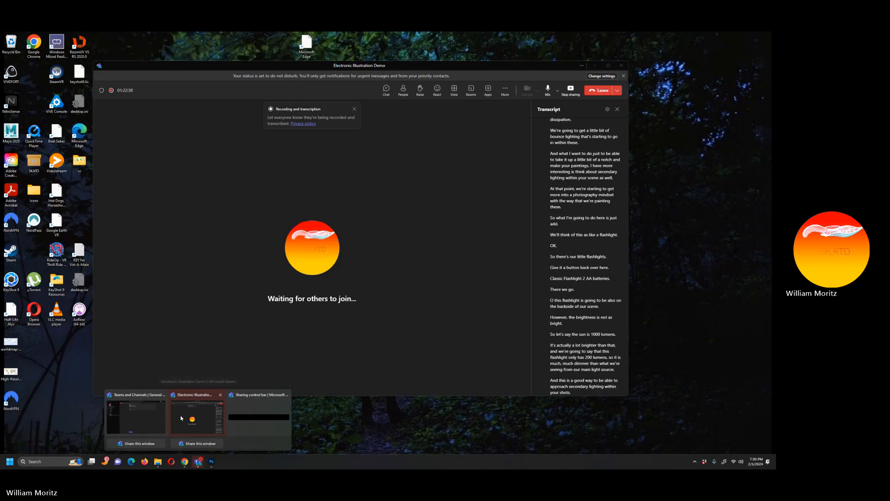
left_click(180, 418)
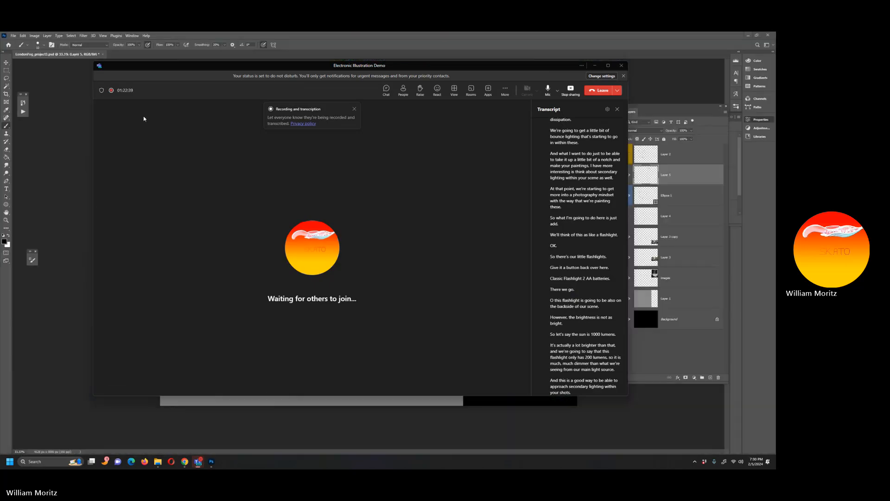
left_click(594, 65)
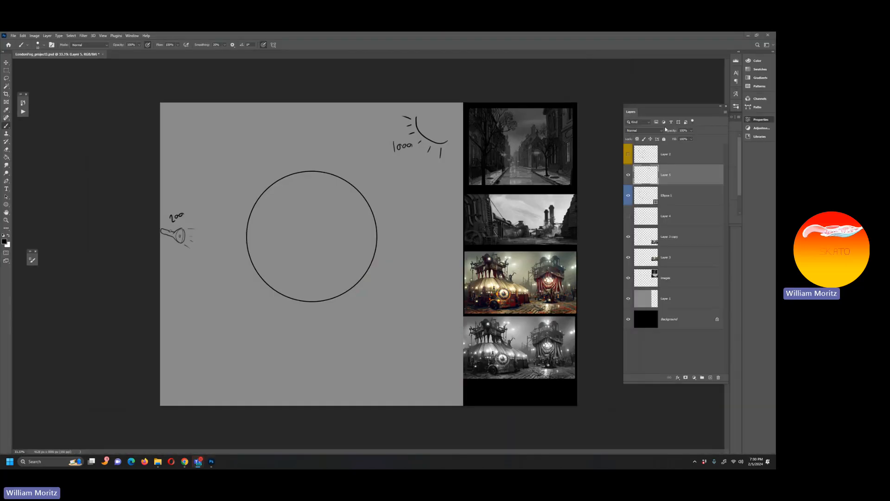
Load the Ellipse 1 circle as a selection and add a new layer for the shading.
left_click(639, 197, "ctrl")
left_click(710, 377)
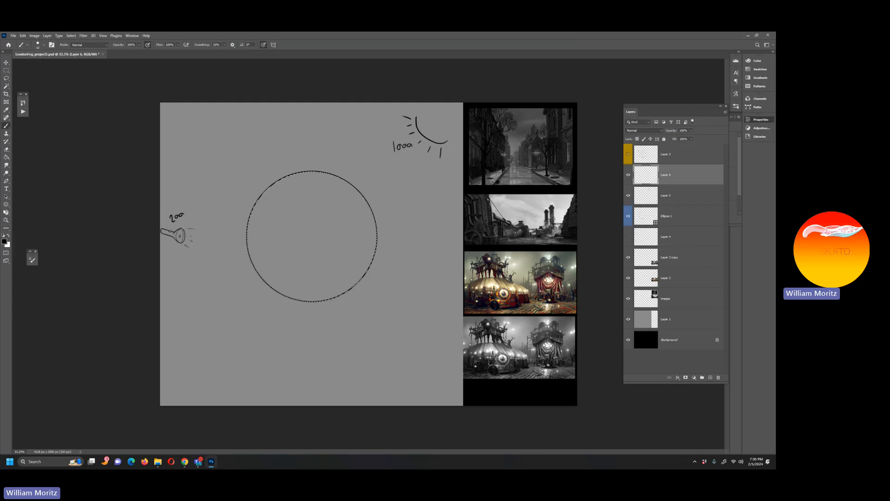
Choose the MB Lineart Rough brush preset for painting.
left_click(38, 44)
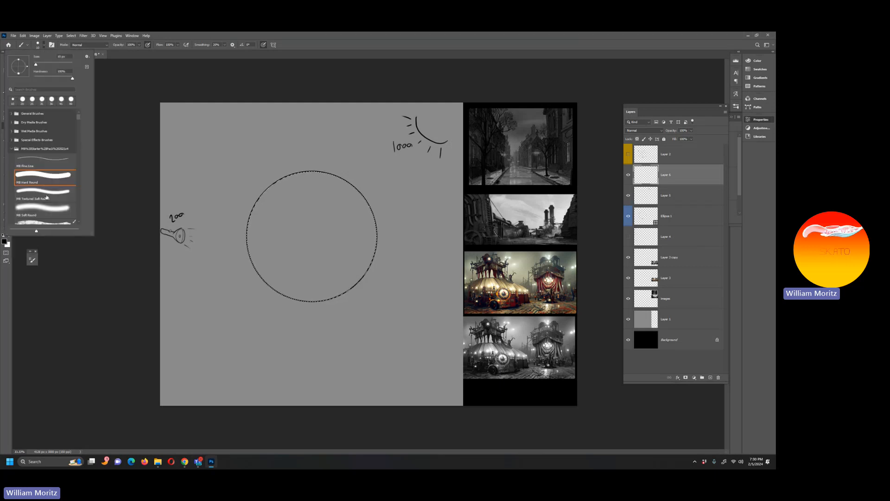
left_click(41, 209)
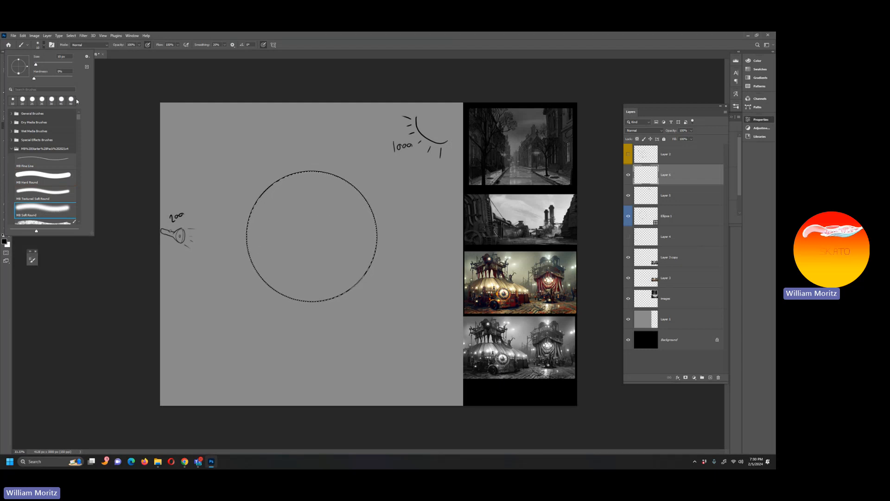
left_click(12, 113)
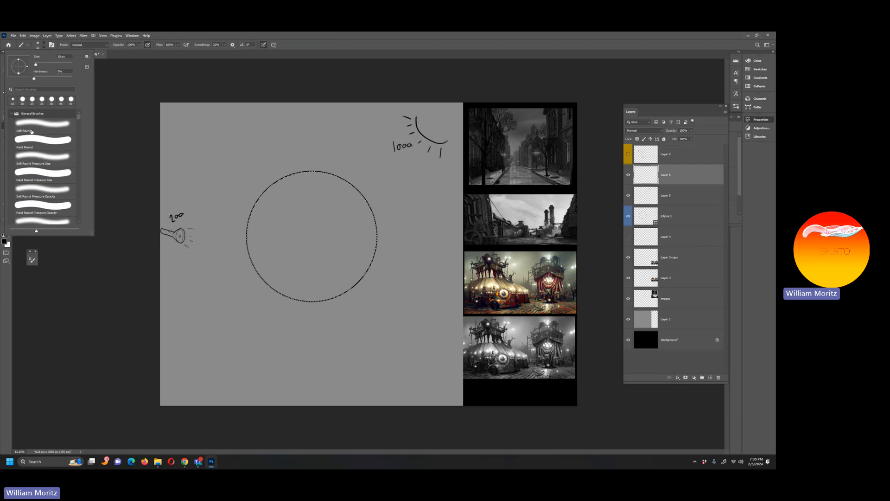
mouse_move(79, 117)
left_mouse_down()
mouse_move(77, 134)
mouse_move(79, 128)
left_mouse_up()
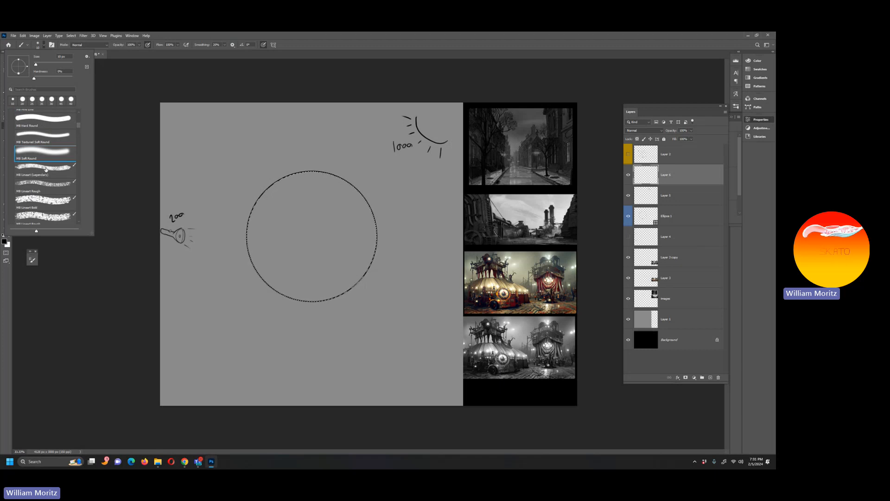
left_click(43, 181)
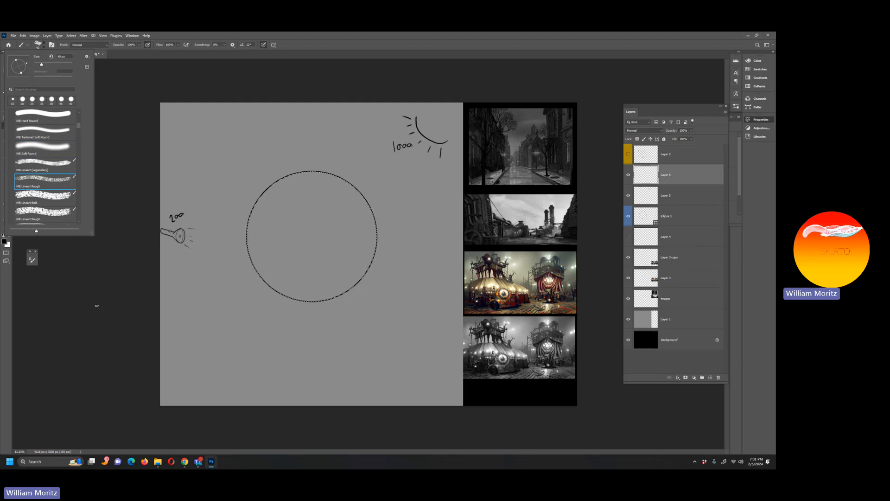
left_click(120, 320)
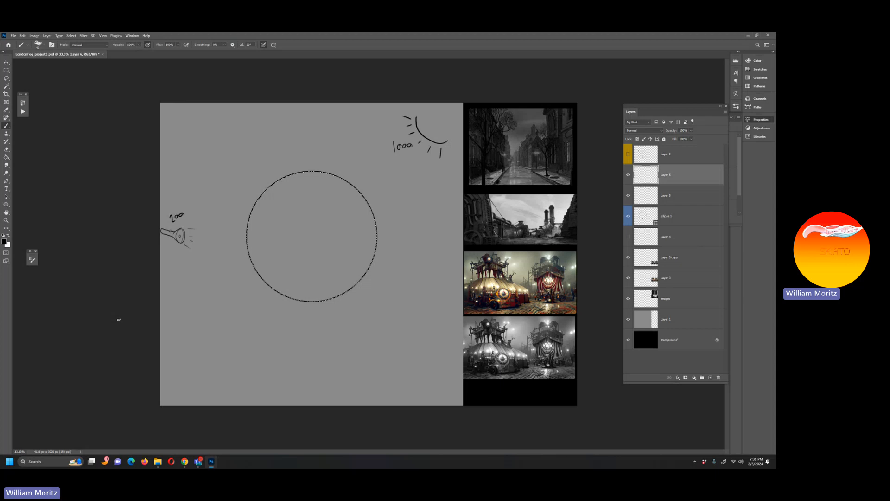
Set the foreground color to dark grey #5a5959 and make a test brush stroke near the circle's lower-left edge.
left_click(4, 241)
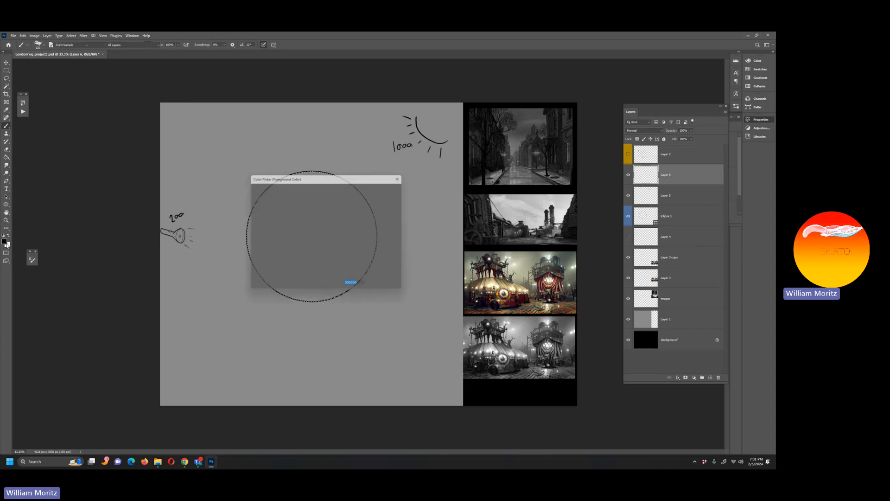
left_click(212, 204)
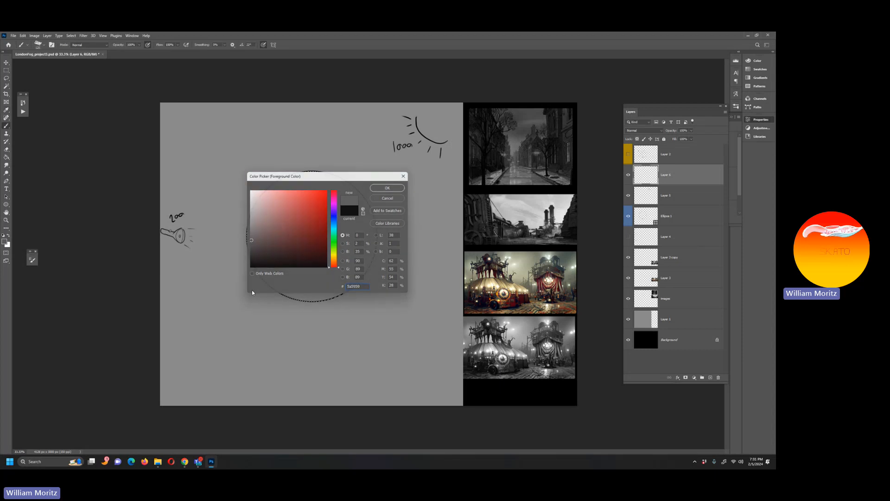
key("Return")
key("b")
left_click_drag(246, 288, 258, 291)
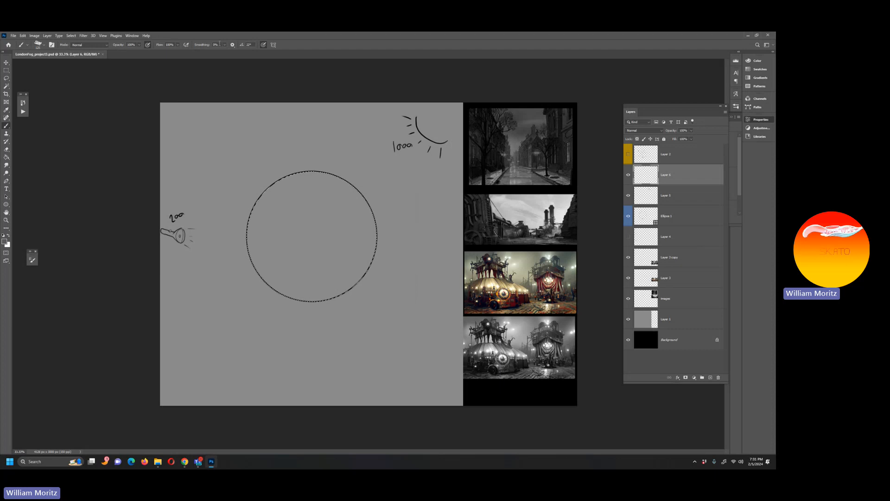
Raise the brush smoothing and lower the brush opacity for translucent strokes.
left_click(198, 43)
left_click(138, 45)
left_click(122, 53)
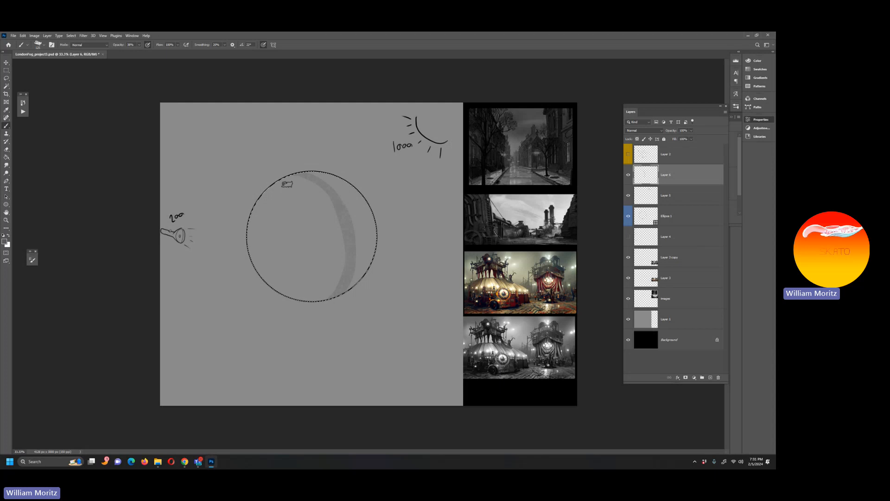
Paint layered translucent grey strokes over the sphere's side away from the sun, building the darkest core shadow toward the lower center.
mouse_move(277, 187)
left_mouse_down()
mouse_move(257, 242)
mouse_move(277, 293)
mouse_move(261, 212)
left_mouse_up()
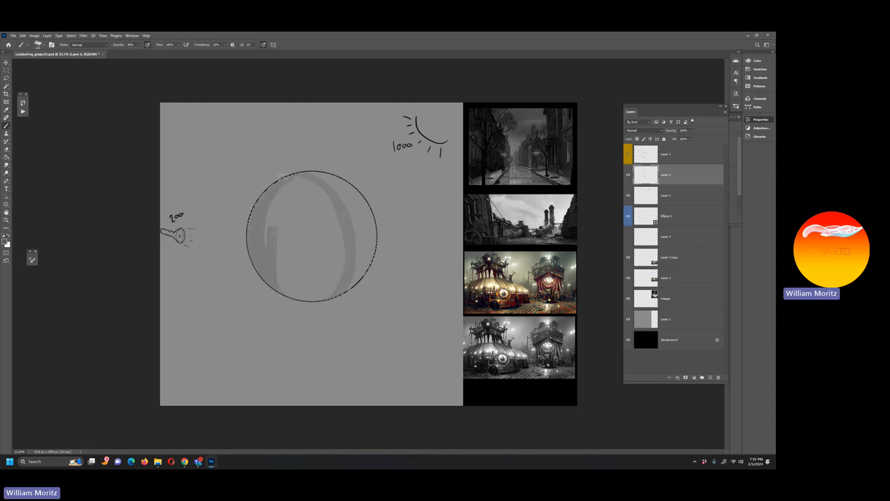
mouse_move(286, 254)
left_mouse_down()
mouse_move(298, 278)
mouse_move(298, 185)
mouse_move(303, 298)
mouse_move(299, 177)
mouse_move(311, 304)
mouse_move(294, 168)
mouse_move(321, 305)
mouse_move(308, 188)
mouse_move(338, 243)
mouse_move(340, 274)
mouse_move(298, 179)
mouse_move(340, 277)
left_mouse_up()
left_click_drag(291, 172, 343, 232)
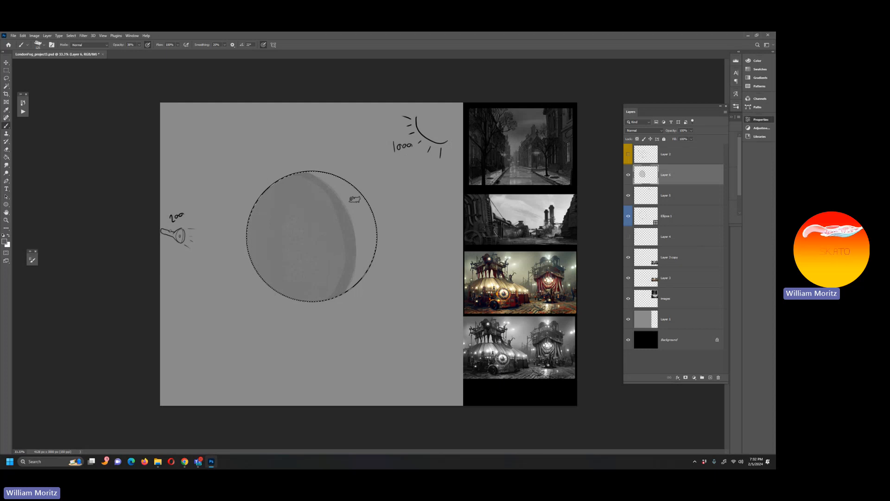
left_click_drag(358, 202, 357, 190)
key("ctrl+z")
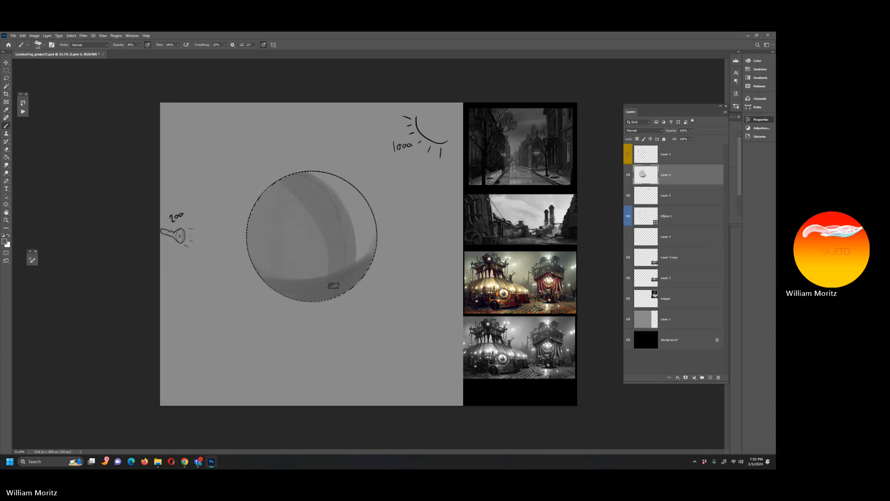
mouse_move(291, 200)
left_mouse_down()
mouse_move(294, 218)
mouse_move(280, 199)
mouse_move(268, 227)
mouse_move(284, 293)
mouse_move(294, 229)
mouse_move(309, 271)
mouse_move(327, 257)
mouse_move(308, 313)
left_mouse_up()
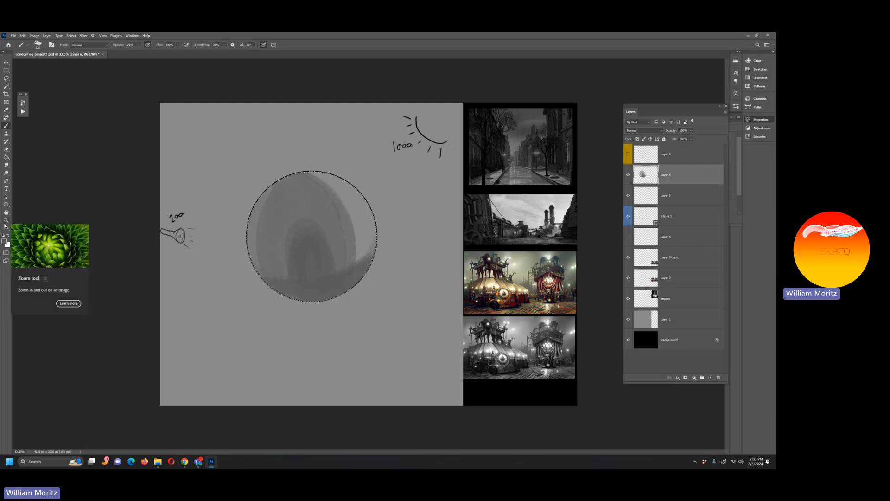
Switch to the Smudge tool and choose the Rough Skin brush preset.
left_click(6, 166)
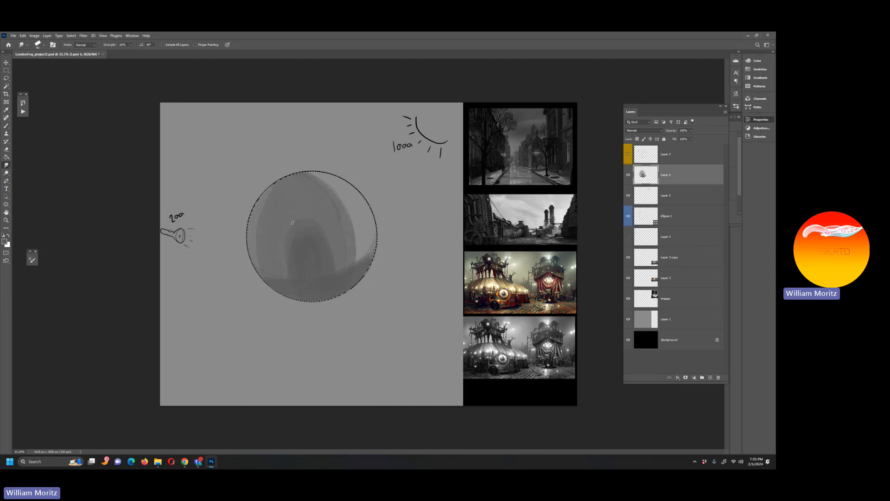
left_click(43, 45)
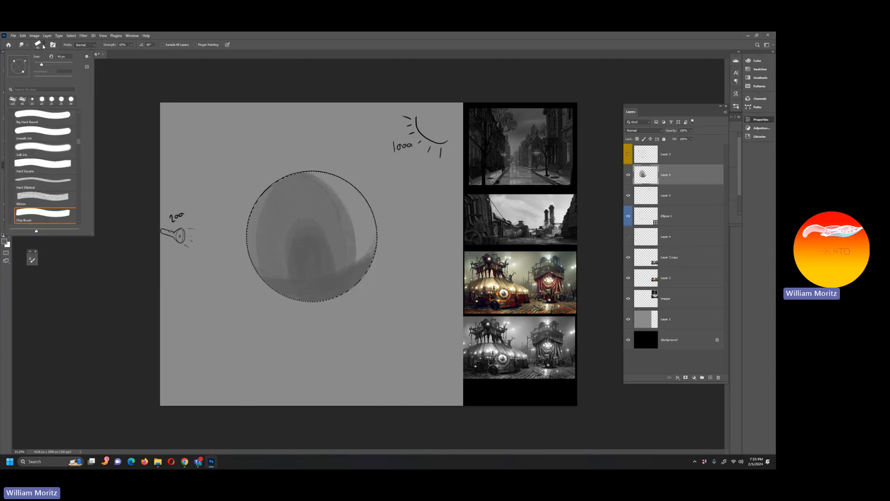
left_click(132, 133)
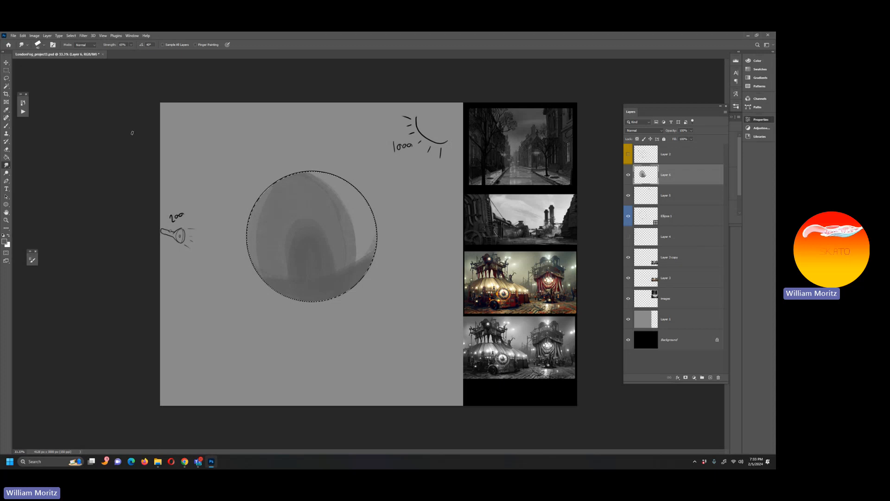
left_click(44, 45)
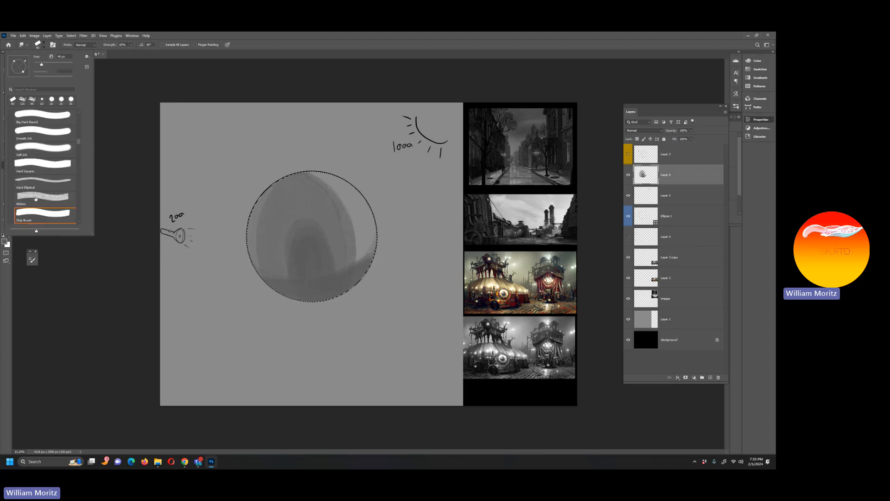
scroll(42, 183, "down", 5)
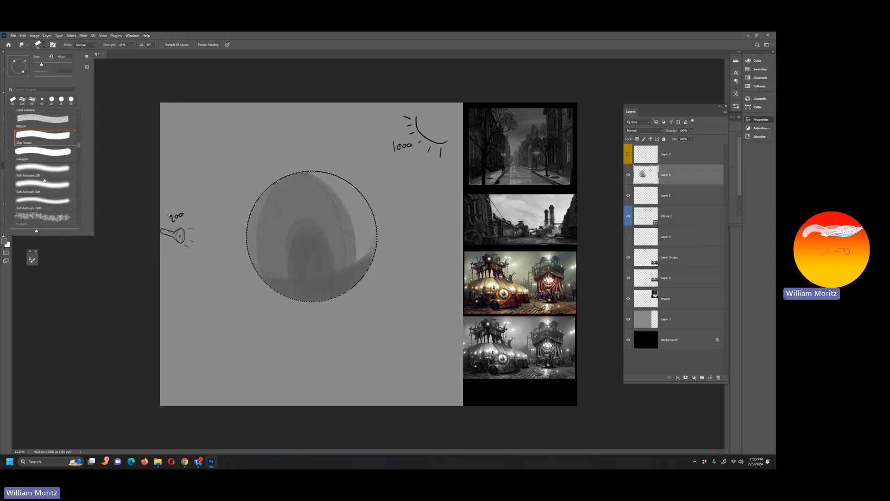
scroll(44, 180, "down", 5)
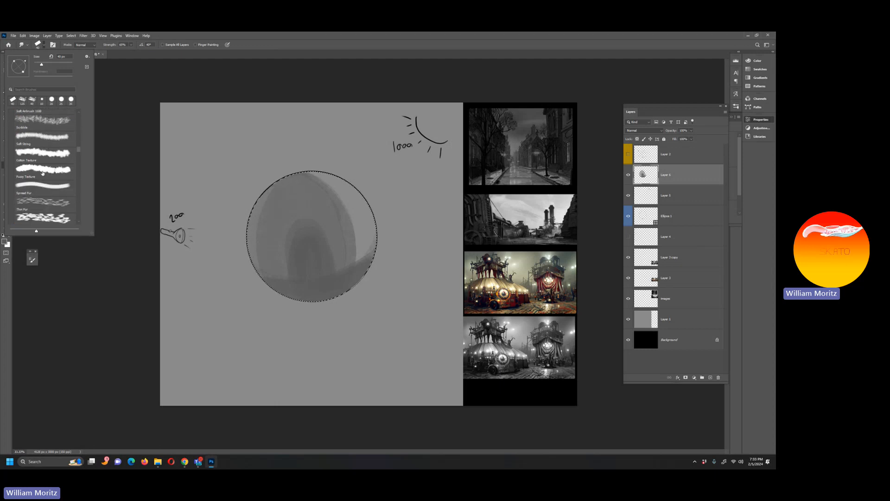
scroll(51, 180, "down", 4)
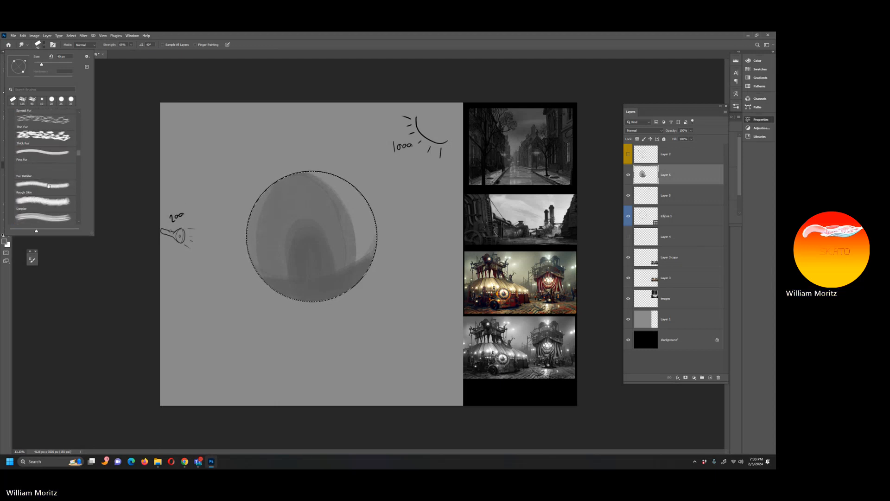
left_click(48, 186)
left_click(106, 174)
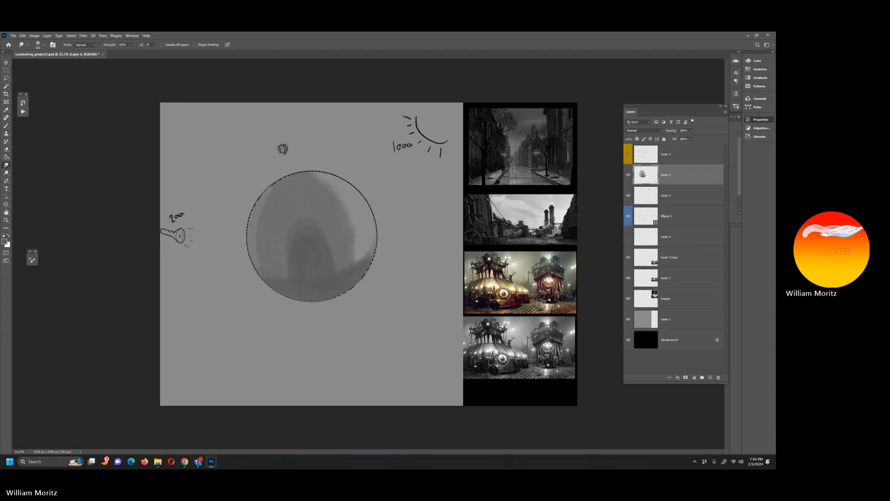
Smudge the edges between the sphere's grey tones to blend the shading, varying the brush size.
left_click_drag(362, 256, 376, 238)
key("bracketright")
key("bracketright")
key("bracketright")
key("bracketright")
key("bracketright")
key("bracketright")
key("bracketright")
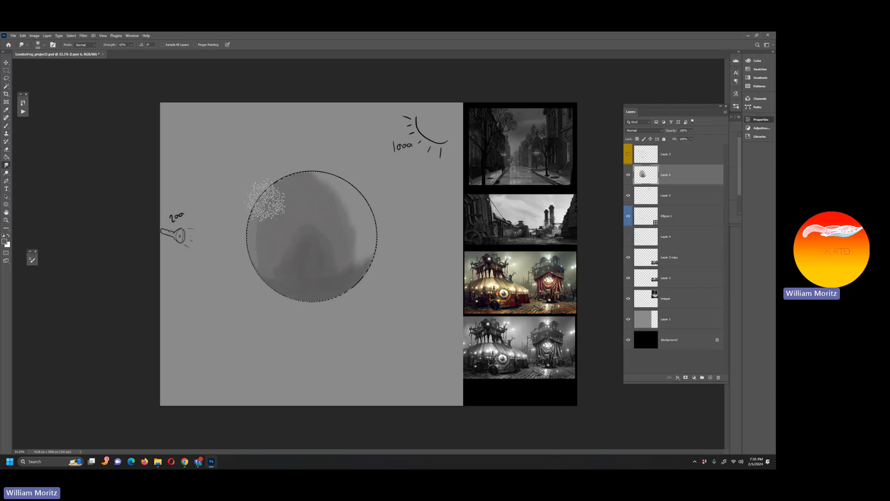
key("bracketleft")
key("bracketleft")
key("bracketleft")
key("bracketleft")
key("bracketleft")
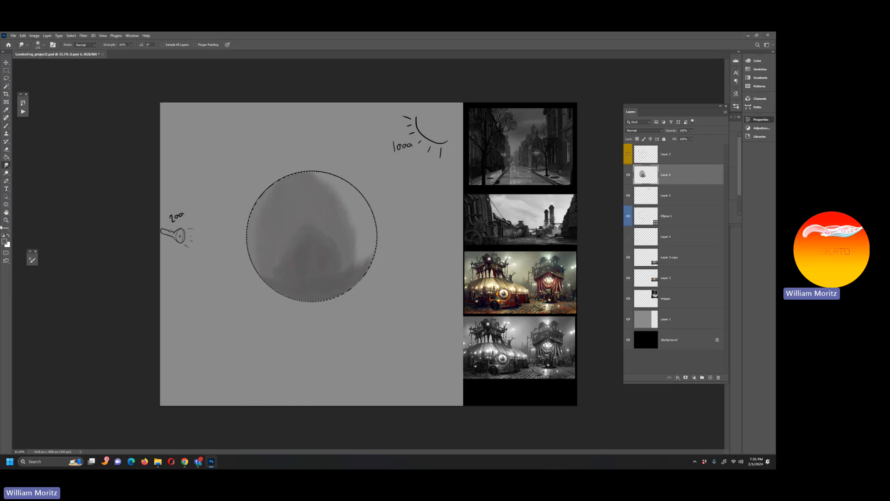
Change the smudge brush to a soft round one, enlarge it and blend the sphere's core shadow further.
left_click(44, 45)
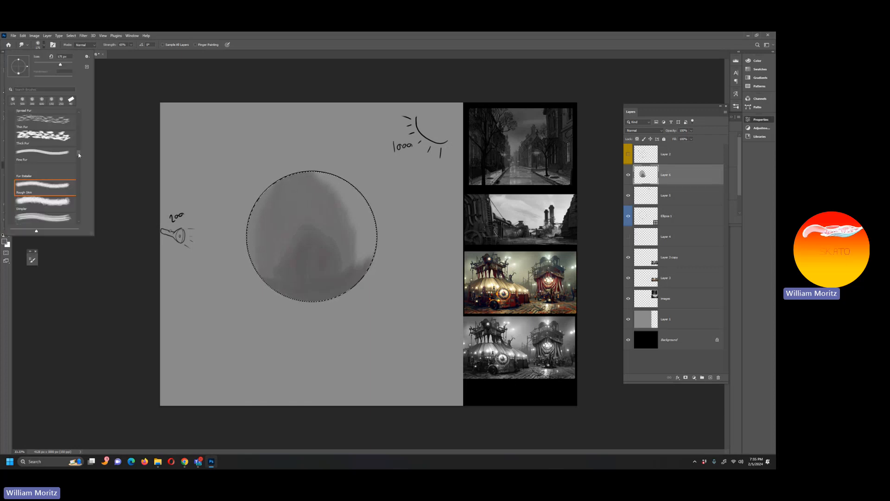
scroll(80, 121, "up", 3)
left_click(119, 150)
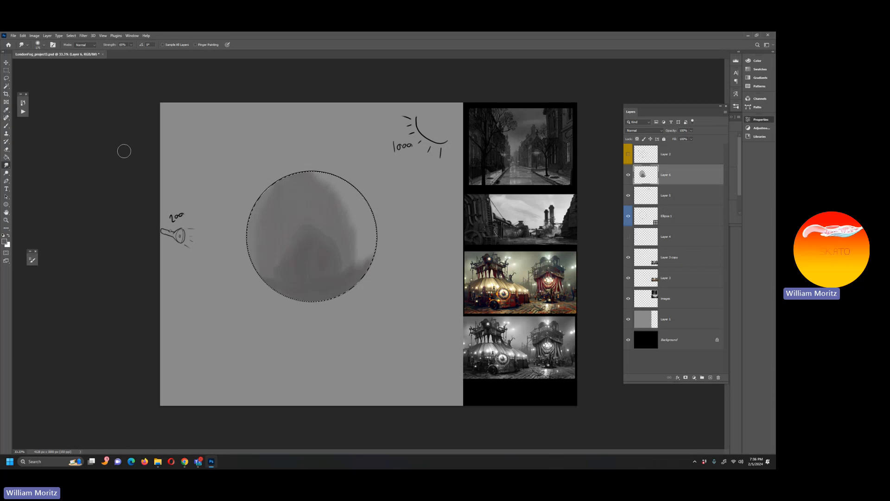
key("bracketright")
key("bracketright")
key("bracketright")
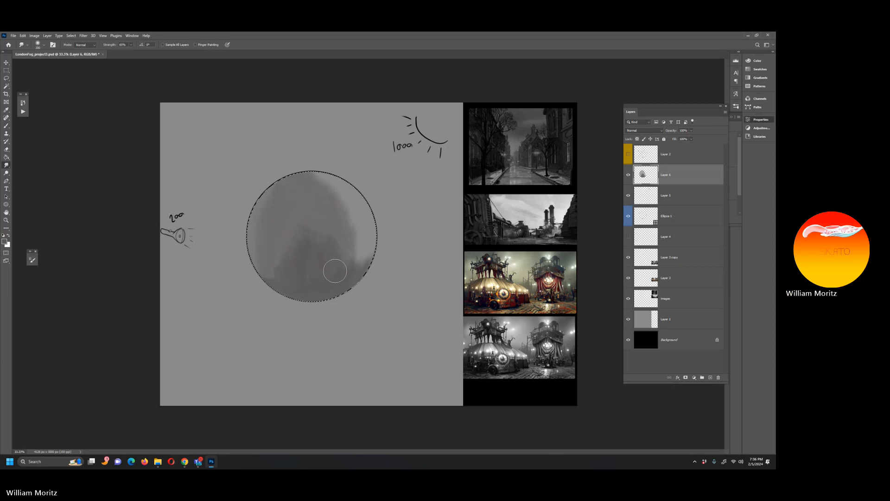
Switch to the Brush tool with a soft round brush and deepen the sphere's core shadow.
key("b")
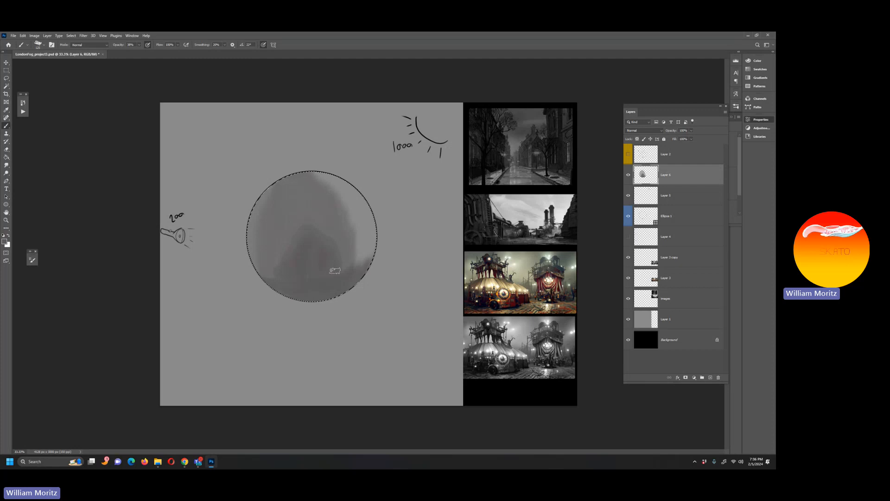
left_click(44, 44)
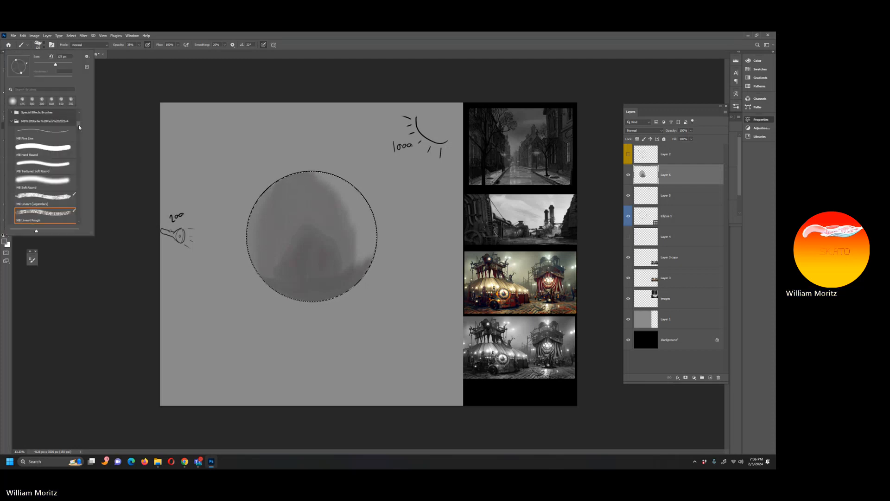
double_click(39, 125)
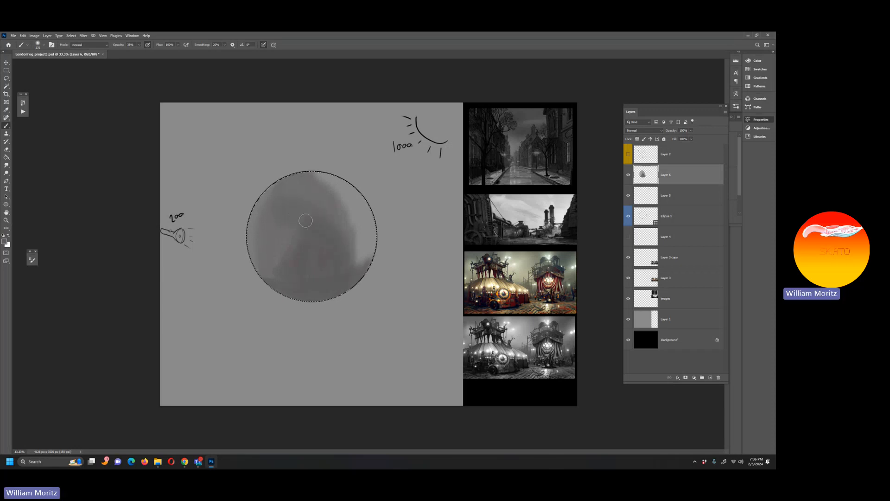
mouse_move(308, 230)
left_mouse_down()
mouse_move(281, 280)
mouse_move(308, 226)
mouse_move(283, 274)
mouse_move(304, 230)
mouse_move(284, 273)
mouse_move(306, 239)
left_mouse_up()
Soften the shadow's outer edges with background grey, using a large soft brush and adjusting its size.
key("bracketright")
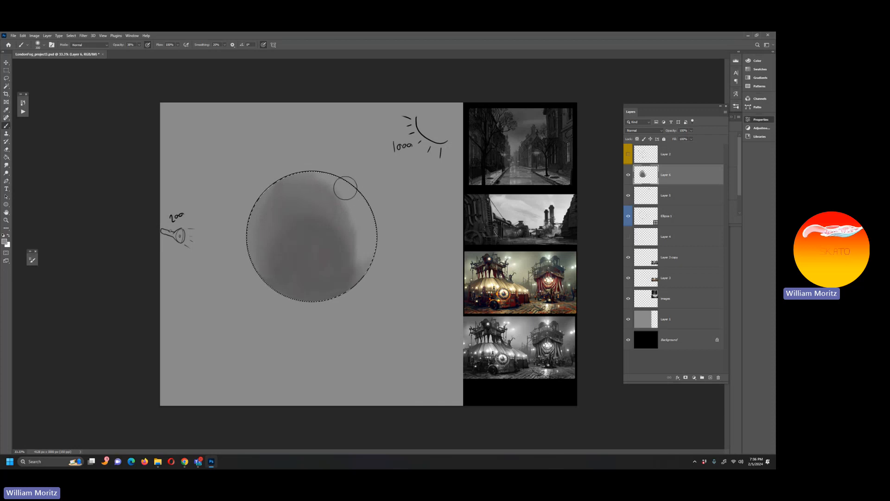
key("bracketright")
key("bracketright")
key("bracketright")
key("bracketright")
key("bracketright")
key("bracketright")
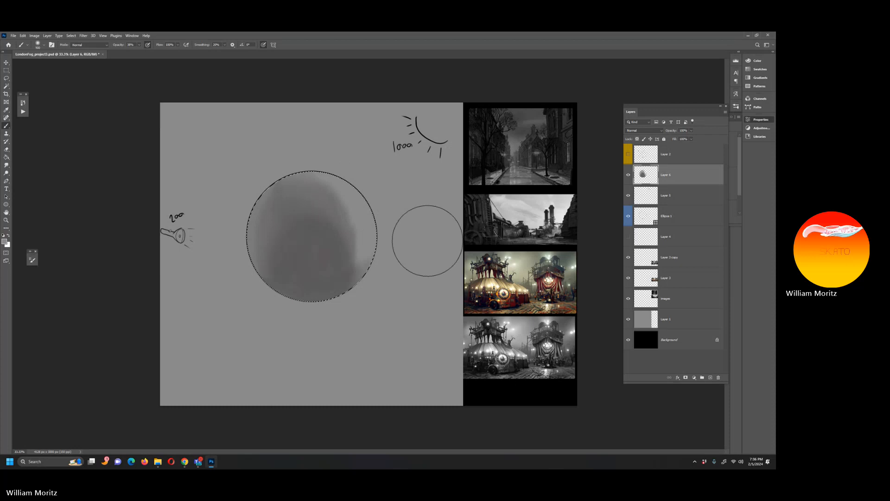
key("bracketleft")
key("bracketleft")
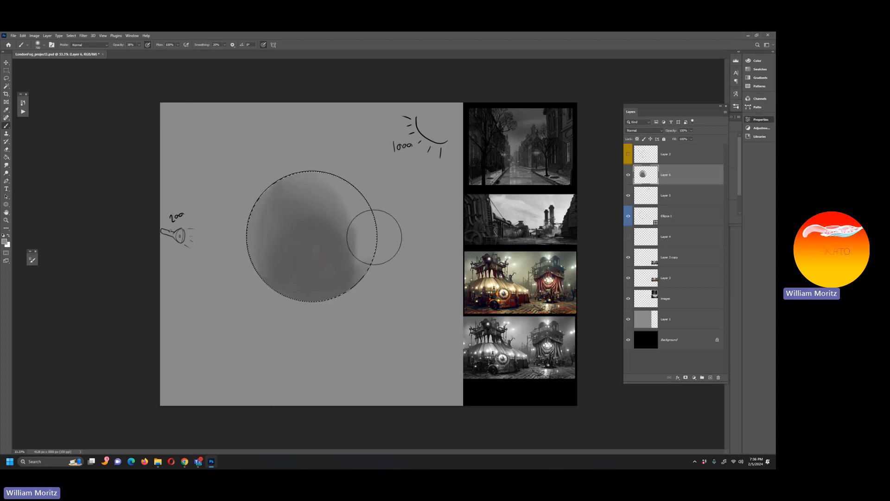
key("bracketleft")
key("bracketleft")
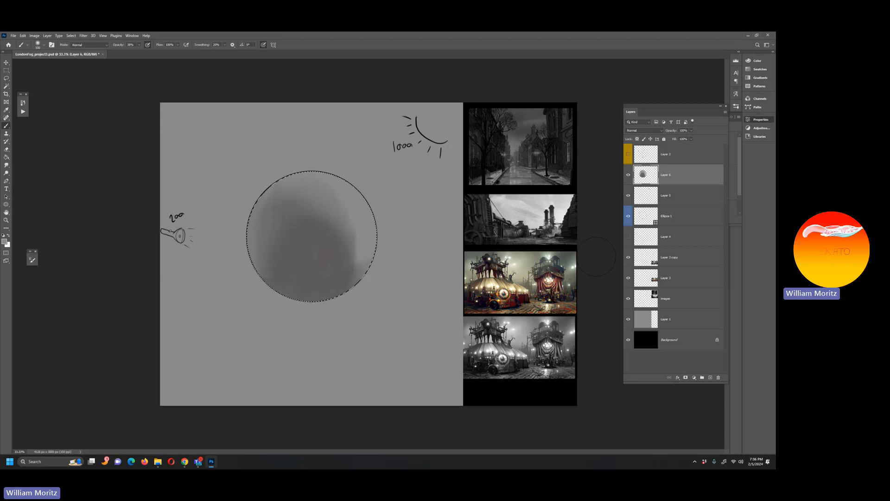
Add a new layer above the shading and set a dark foreground color, sampling the sphere as a starting point.
left_click(710, 377)
left_click(4, 241)
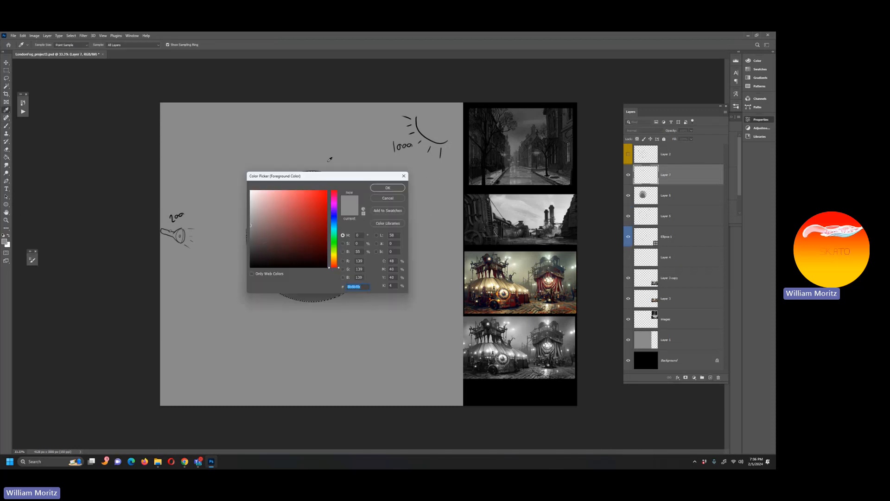
left_click_drag(322, 176, 537, 192)
left_click(349, 248)
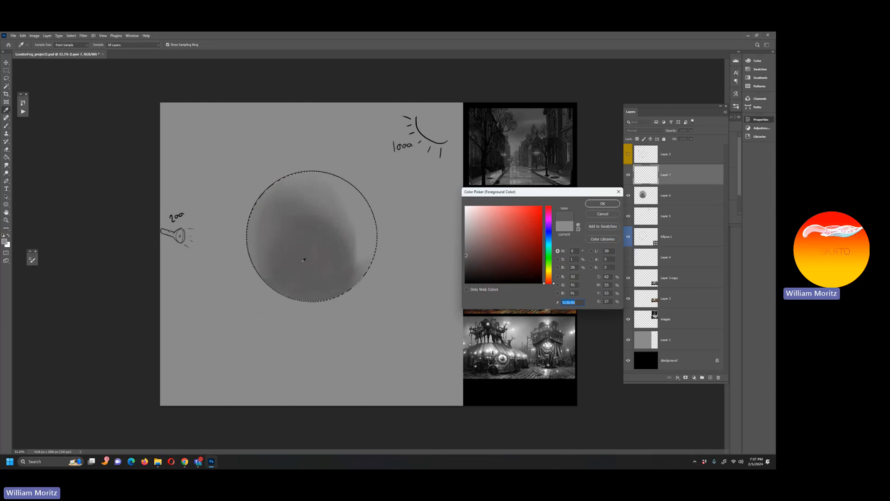
left_click(603, 203)
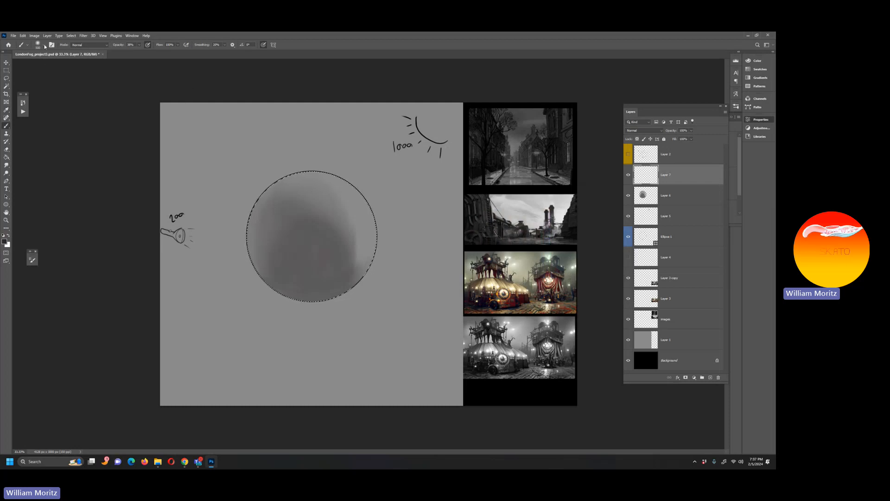
Browse the brush presets and choose the rough textured brush from the MB brush set.
left_click(45, 46)
left_click_drag(79, 144, 82, 197)
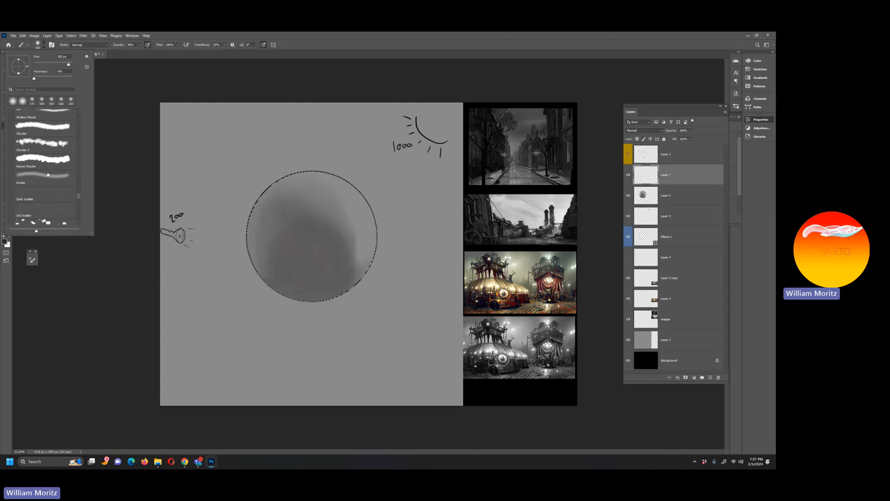
scroll(50, 171, "up", 5)
scroll(50, 148, "up", 2)
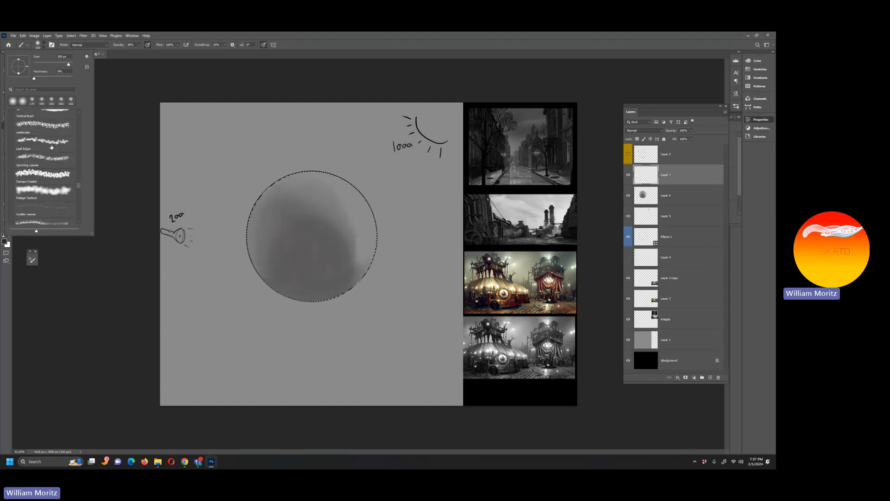
left_click_drag(78, 186, 81, 144)
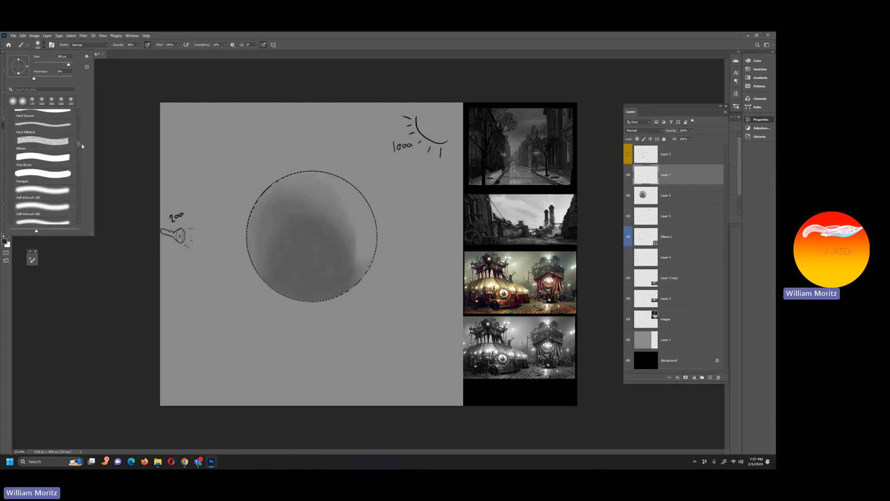
scroll(47, 168, "up", 6)
scroll(48, 164, "down", 3)
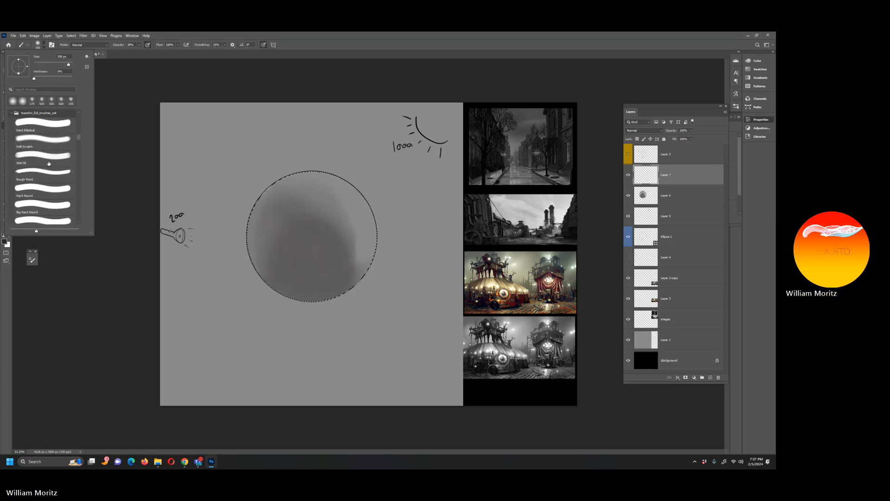
scroll(49, 163, "down", 5)
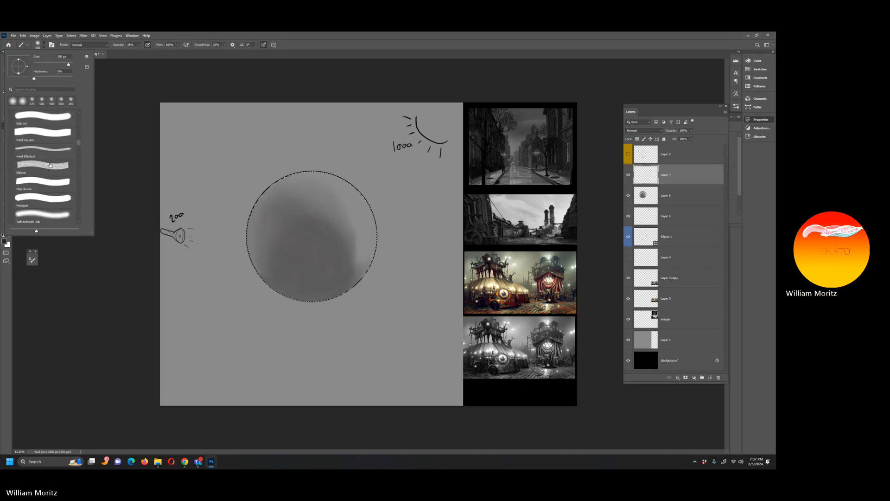
scroll(51, 166, "down", 6)
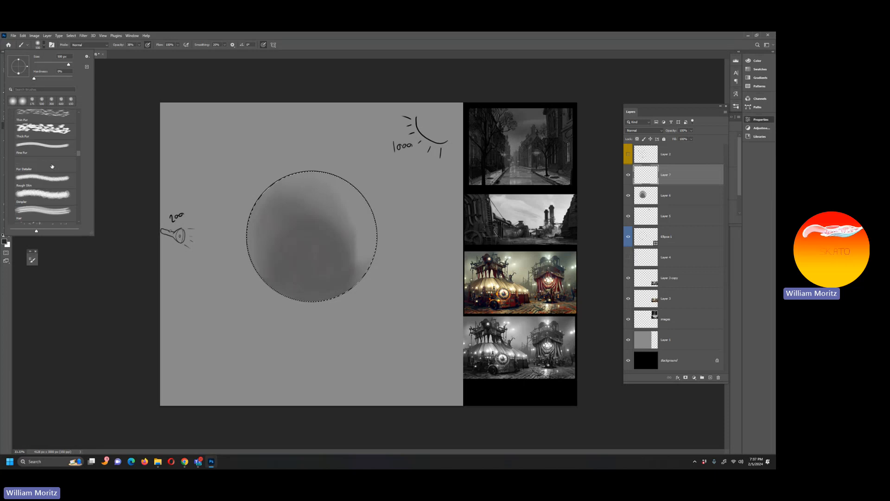
scroll(56, 156, "up", 15)
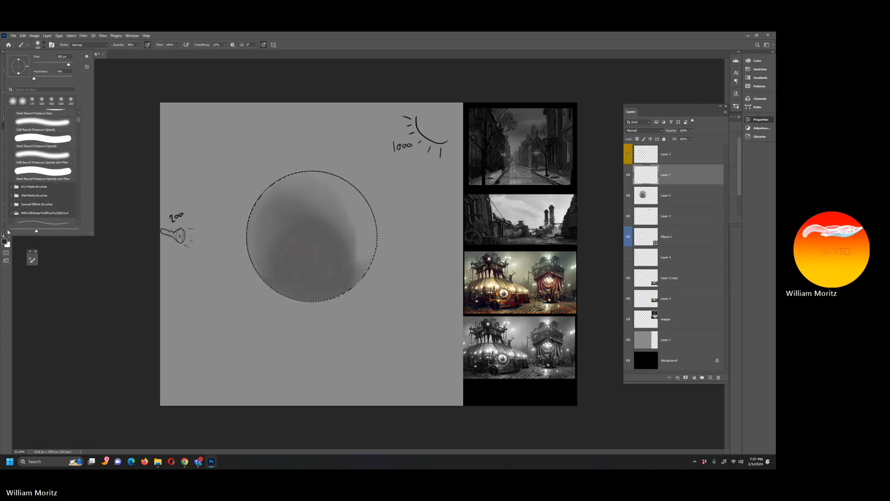
scroll(56, 156, "down", 5)
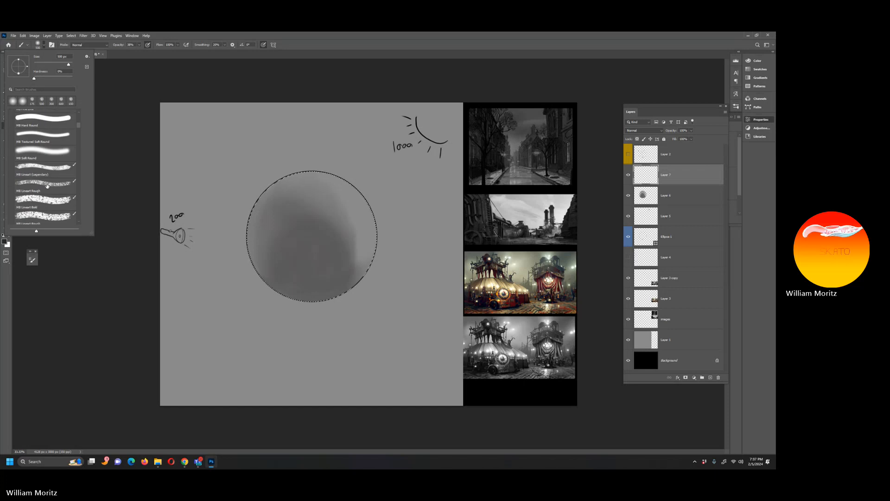
left_click(46, 185)
left_click(88, 275)
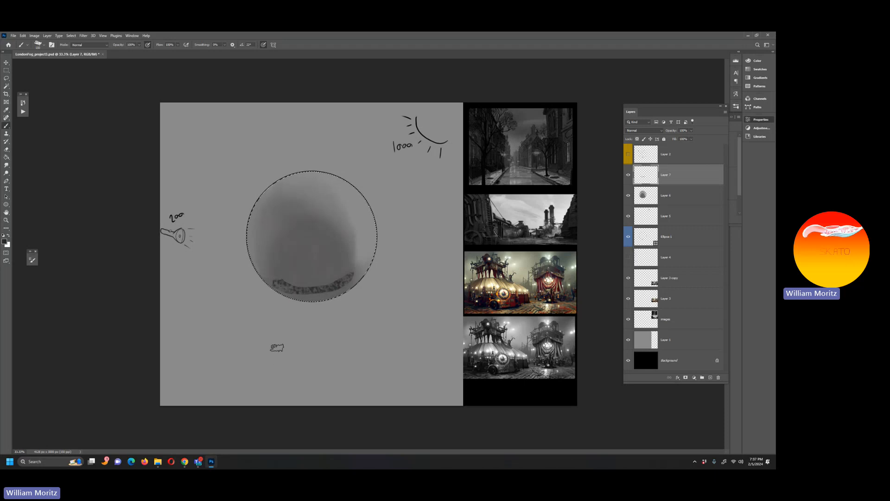
Undo the first textured stroke, then paint a dark domed core shadow across the sphere's lower half, keeping the dark foreground color.
key("ctrl+z")
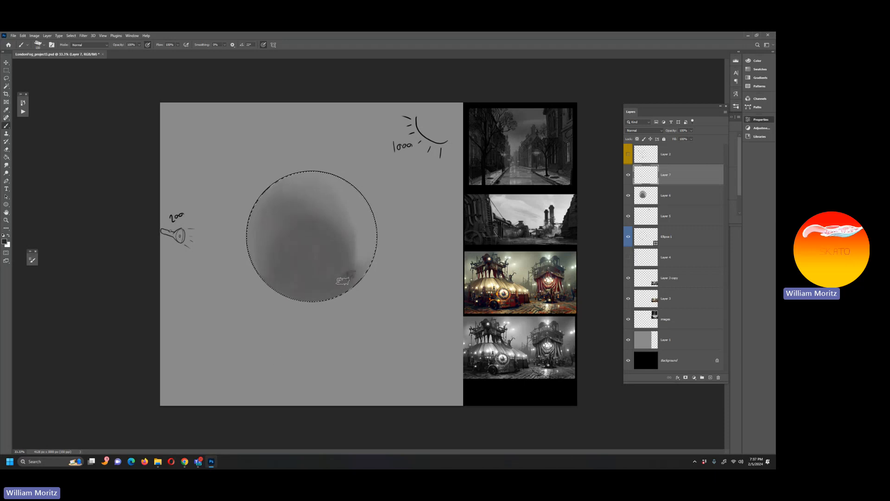
left_click_drag(342, 280, 305, 288)
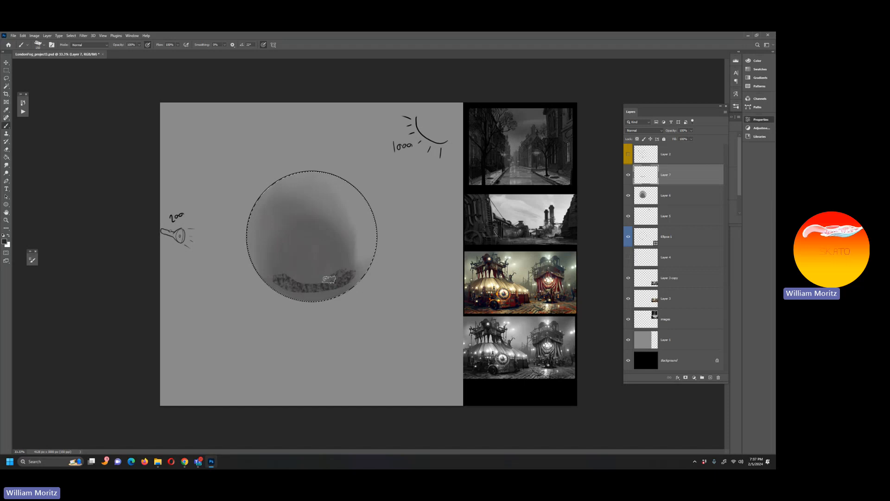
mouse_move(296, 275)
left_mouse_down()
mouse_move(336, 266)
mouse_move(334, 250)
mouse_move(311, 267)
mouse_move(297, 257)
mouse_move(313, 246)
mouse_move(291, 260)
mouse_move(320, 239)
left_mouse_up()
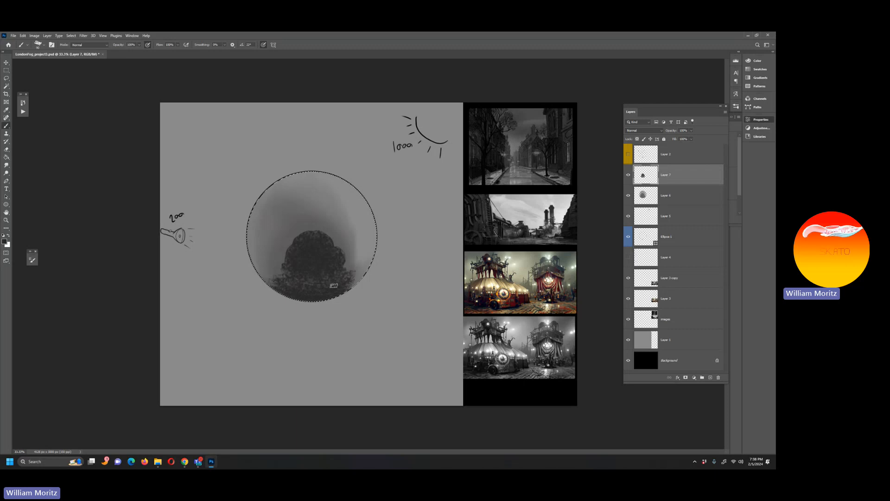
mouse_move(264, 276)
left_mouse_down()
mouse_move(290, 286)
mouse_move(262, 278)
mouse_move(288, 296)
left_mouse_up()
left_click(4, 241)
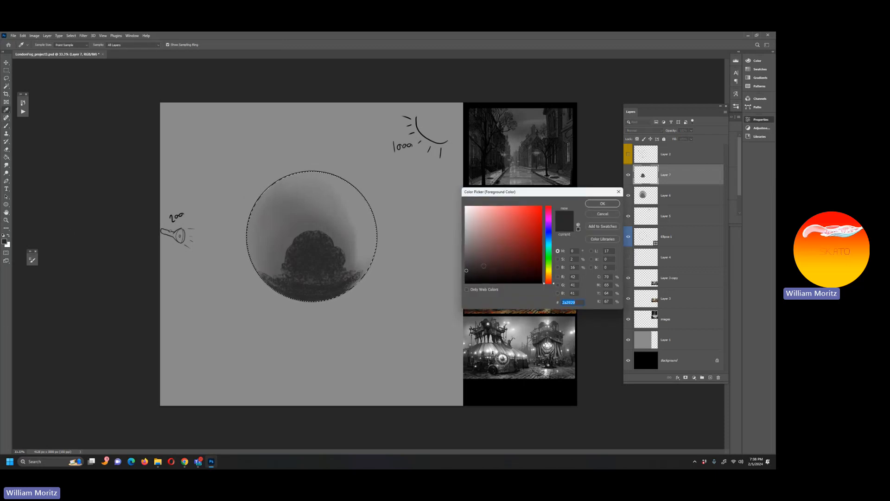
left_click(602, 203)
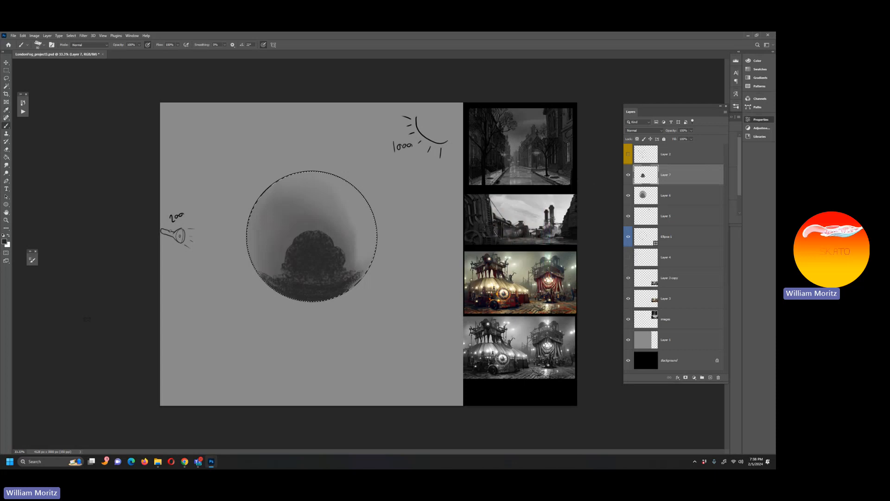
Smudge the upper and side edges of the dark core shadow into the surrounding grey, adjusting the smudge brush size.
left_click(6, 165)
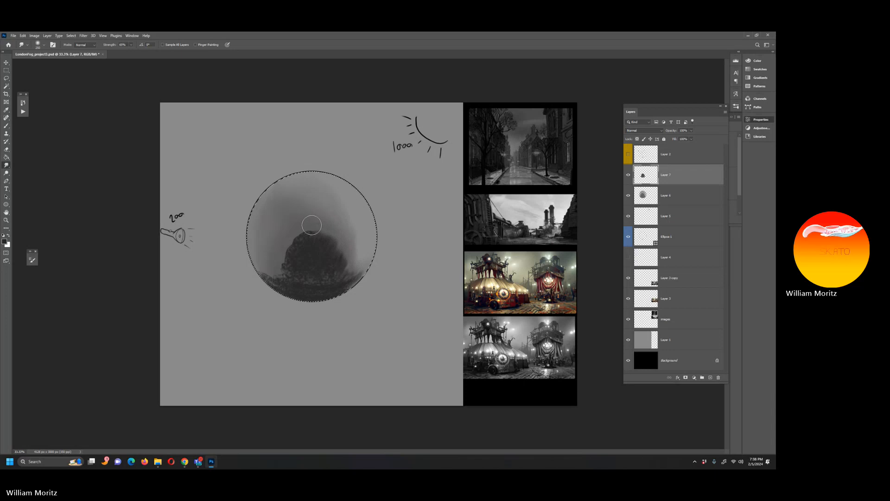
mouse_move(311, 225)
left_mouse_down()
mouse_move(286, 243)
mouse_move(286, 264)
mouse_move(277, 261)
mouse_move(285, 275)
mouse_move(275, 265)
mouse_move(272, 277)
mouse_move(259, 268)
mouse_move(282, 273)
mouse_move(275, 256)
mouse_move(287, 253)
mouse_move(284, 270)
mouse_move(295, 229)
mouse_move(279, 274)
left_mouse_up()
key("bracketright")
key("bracketright")
key("bracketright")
key("bracketleft")
key("bracketleft")
key("bracketleft")
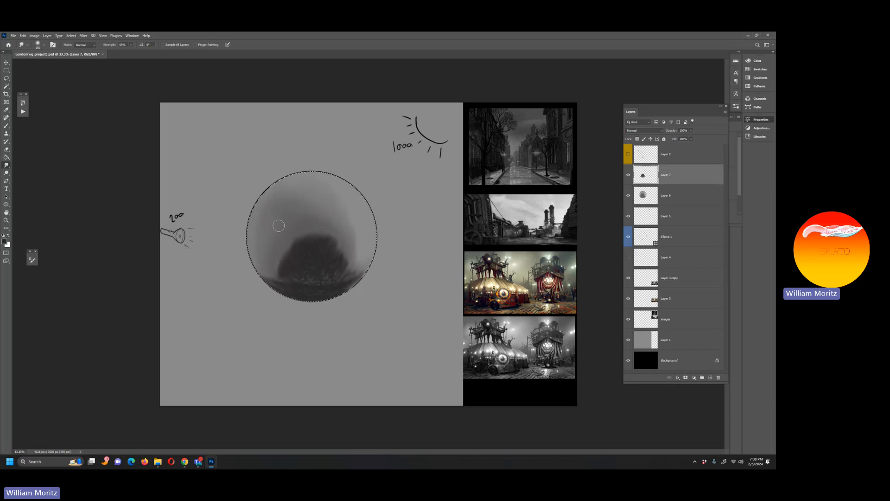
key("bracketleft")
key("bracketleft")
key("bracketright")
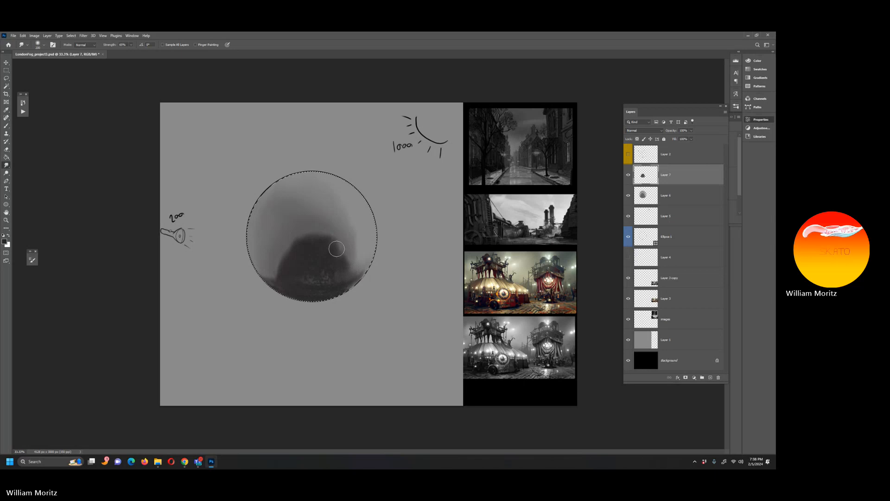
mouse_move(337, 249)
left_mouse_down()
mouse_move(327, 232)
mouse_move(296, 227)
left_mouse_up()
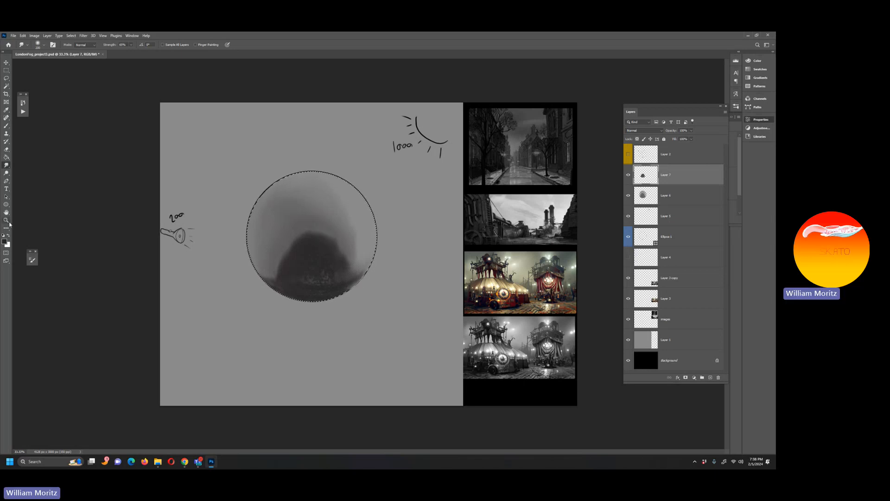
Switch to the Brush tool with the Soft Round Pressure Size preset and enlarge it considerably for soft shading.
key("i")
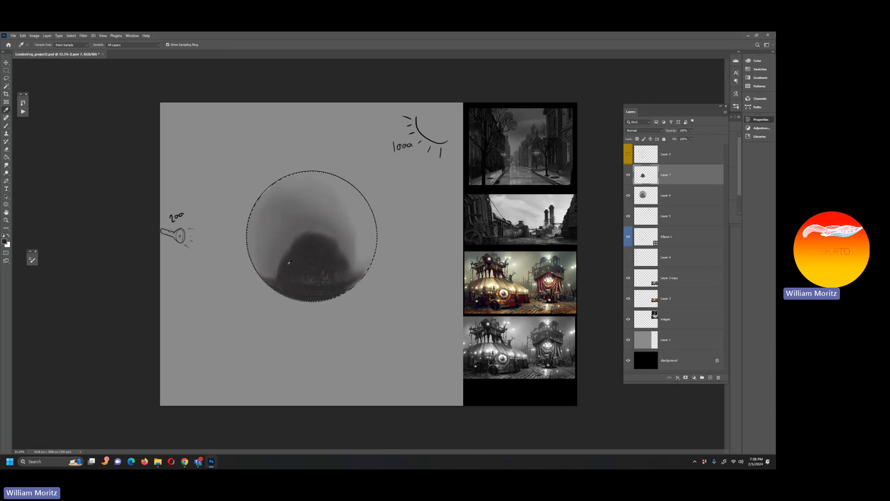
key("b")
left_click(40, 45)
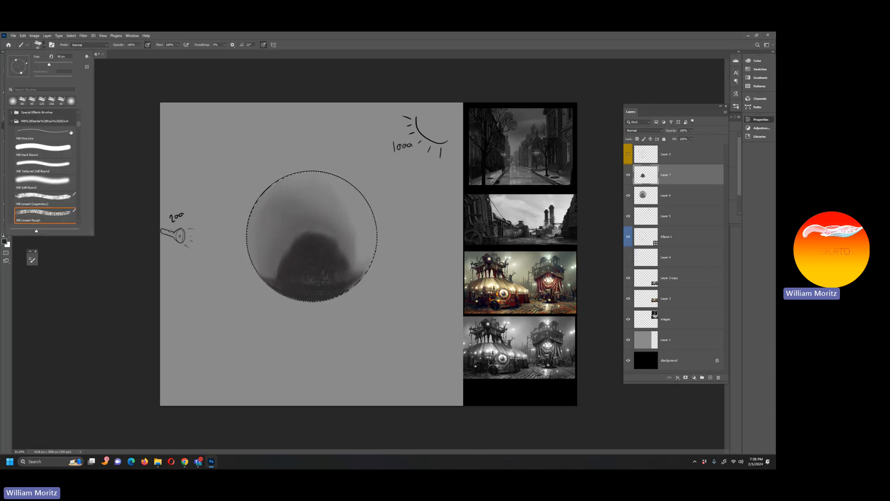
scroll(80, 112, "up", 5)
left_click(50, 135)
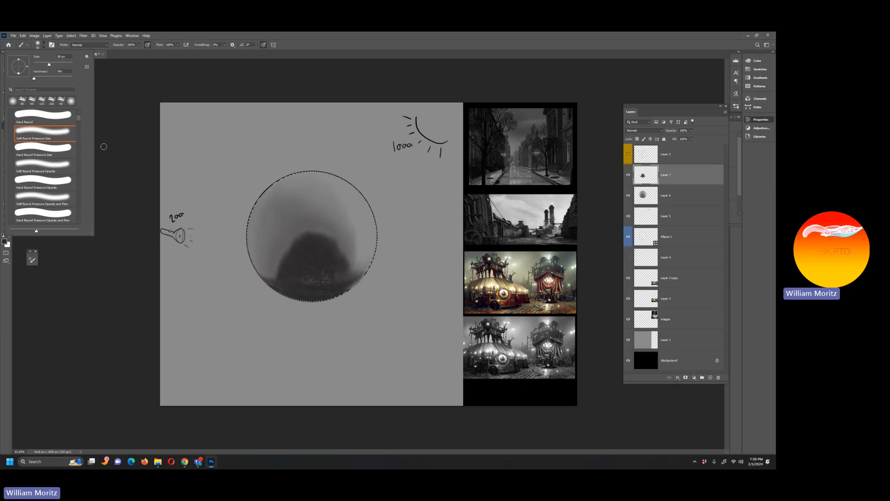
left_click(115, 151)
key("bracketright")
key("bracketright")
key("bracketright")
key("bracketright")
key("bracketright")
key("bracketright")
key("bracketright")
key("bracketright")
key("bracketright")
key("bracketright")
key("bracketright")
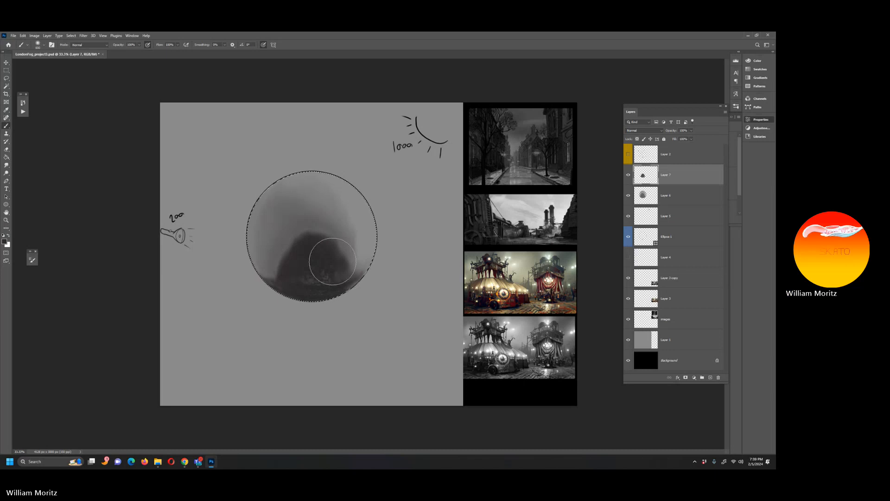
key("bracketleft")
key("bracketleft")
Undo the full-opacity test stroke, lower the brush opacity to about 26%, and soften the core shadow's upper edge with dark paint.
left_click_drag(329, 243, 305, 240)
key("ctrl+z")
left_click(139, 45)
left_click(118, 52)
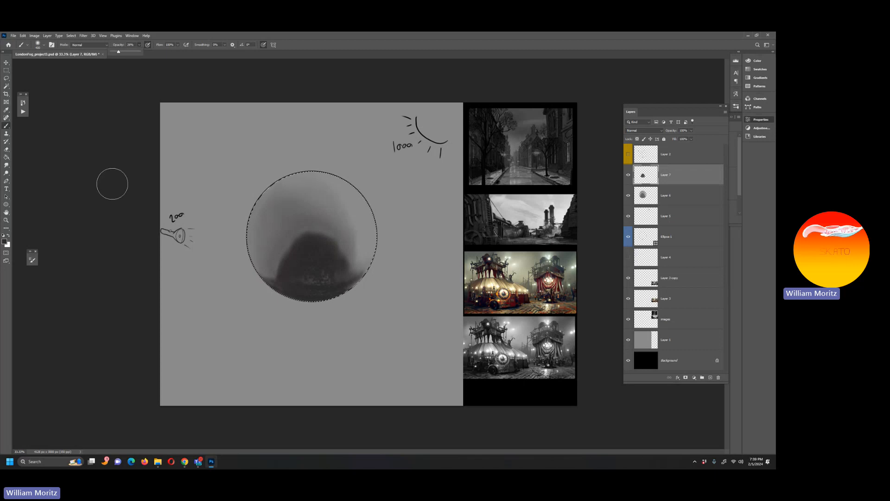
mouse_move(328, 234)
left_mouse_down()
mouse_move(302, 232)
mouse_move(277, 250)
left_mouse_up()
key("bracketleft")
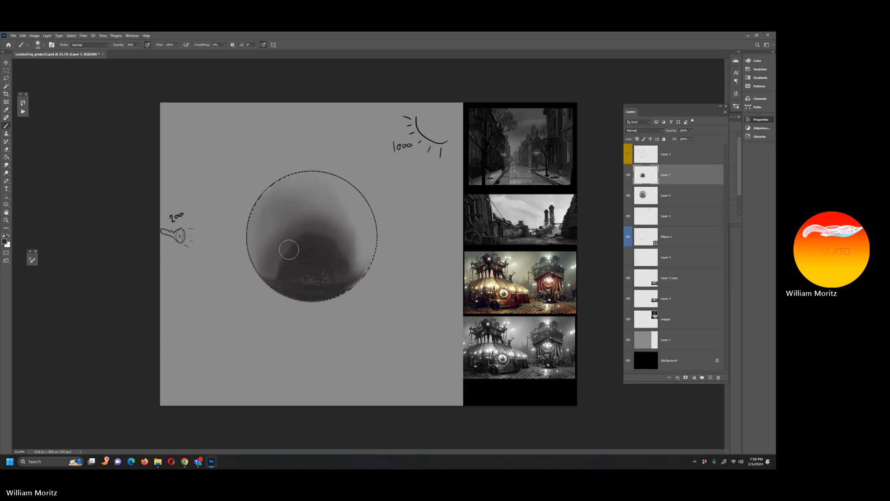
Extend the soft dark shading over the sphere's lower-left side using a larger brush.
mouse_move(280, 284)
left_mouse_down()
mouse_move(286, 257)
mouse_move(278, 280)
mouse_move(311, 237)
mouse_move(288, 258)
mouse_move(282, 285)
left_mouse_up()
key("bracketright")
key("bracketright")
key("bracketright")
key("bracketright")
key("bracketright")
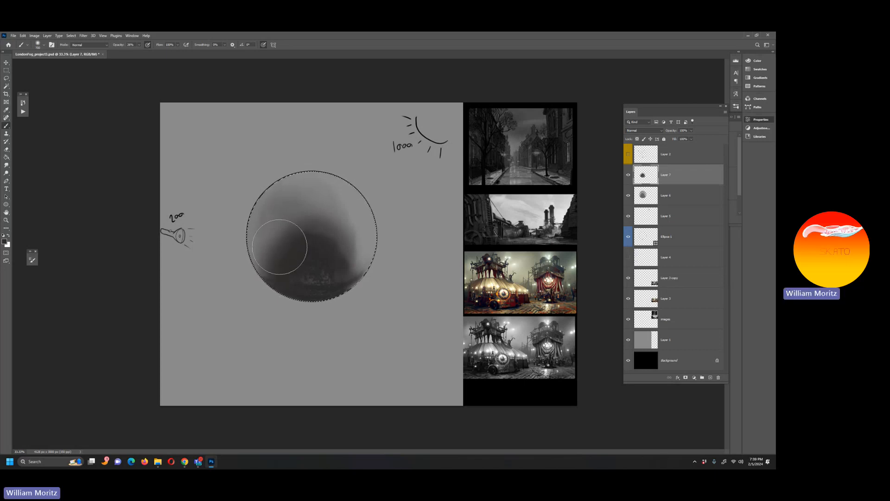
mouse_move(284, 246)
left_mouse_down()
mouse_move(282, 281)
mouse_move(302, 211)
mouse_move(284, 289)
left_mouse_up()
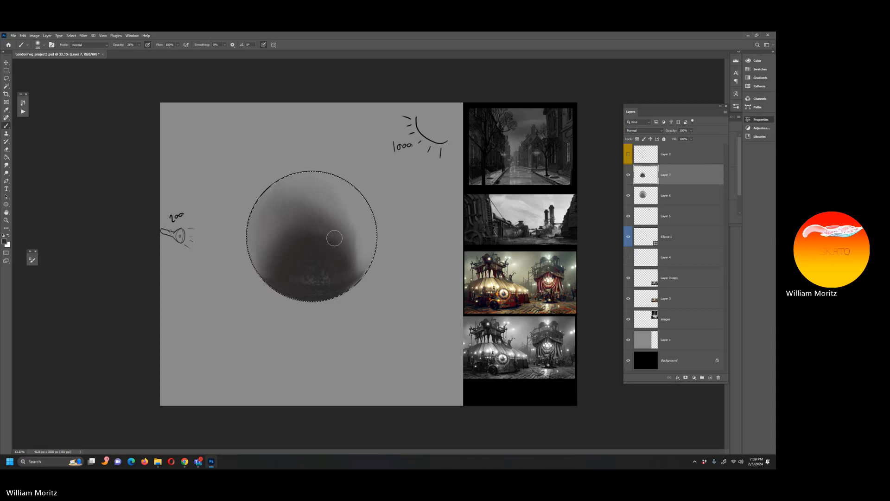
Even out the mottled patches at the bottom of the core shadow with soft dark strokes, adjusting the brush size.
key("bracketright")
key("bracketright")
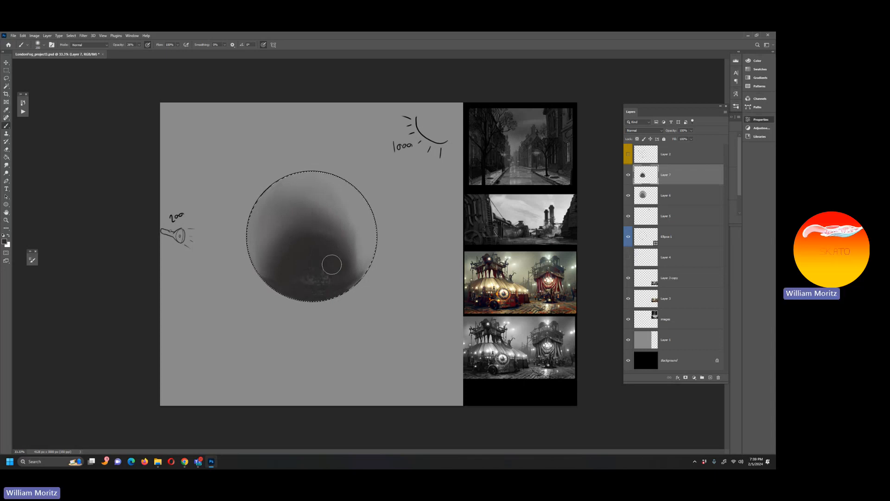
left_click_drag(298, 274, 334, 270)
key("bracketleft")
key("bracketright")
key("bracketleft")
key("bracketleft")
Add a new layer above the core shadow, set a lighter grey foreground based on the sampled grey, and return to the Brush tool.
left_click(710, 378)
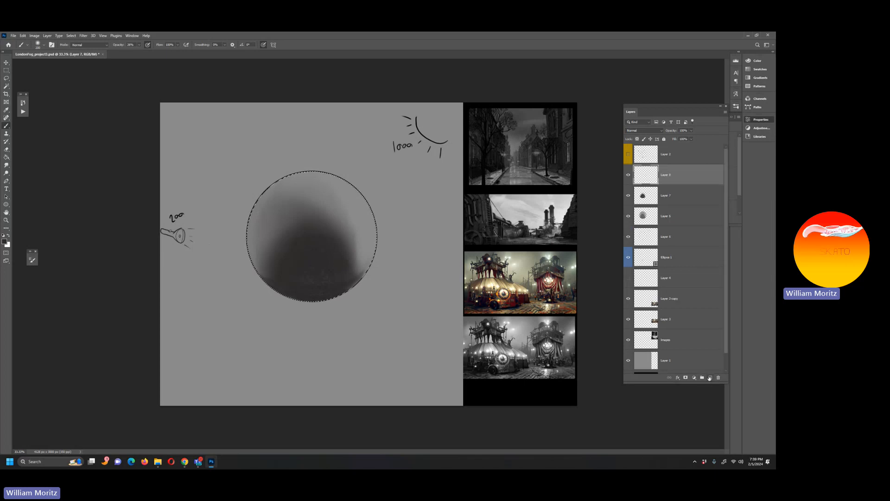
key("i")
left_click(352, 192)
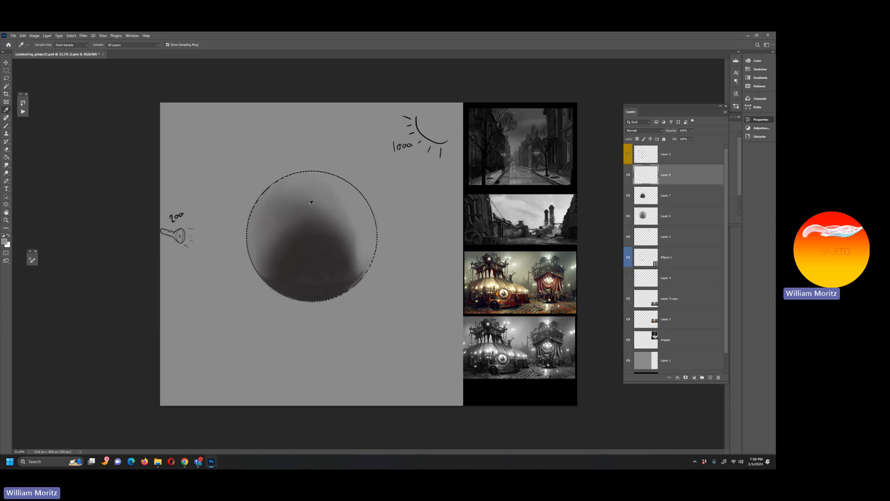
left_click(4, 241)
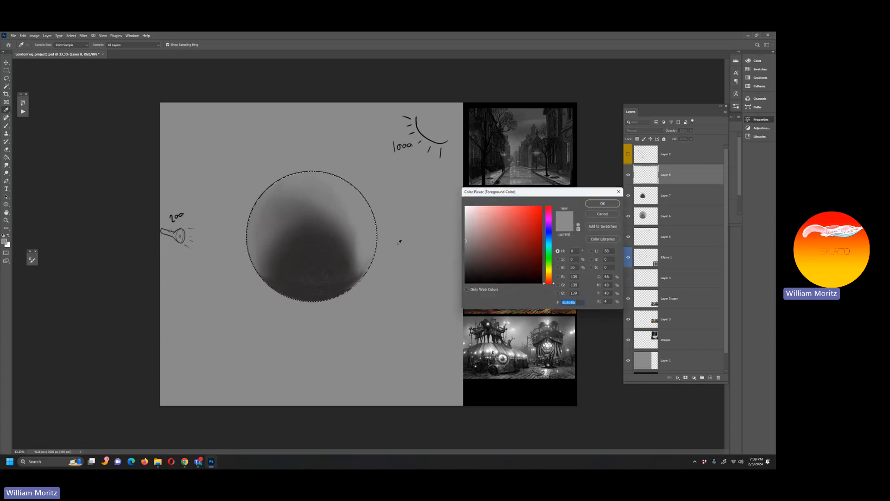
left_click(466, 224)
left_click(603, 204)
key("b")
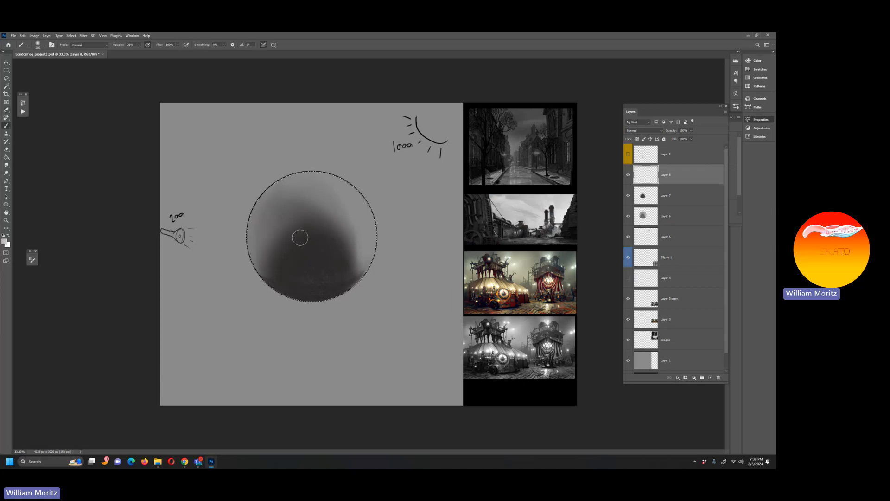
Choose the rough textured MB brush, set its opacity to 40%, and paint light highlights along the sphere's upper-right side.
left_click(43, 46)
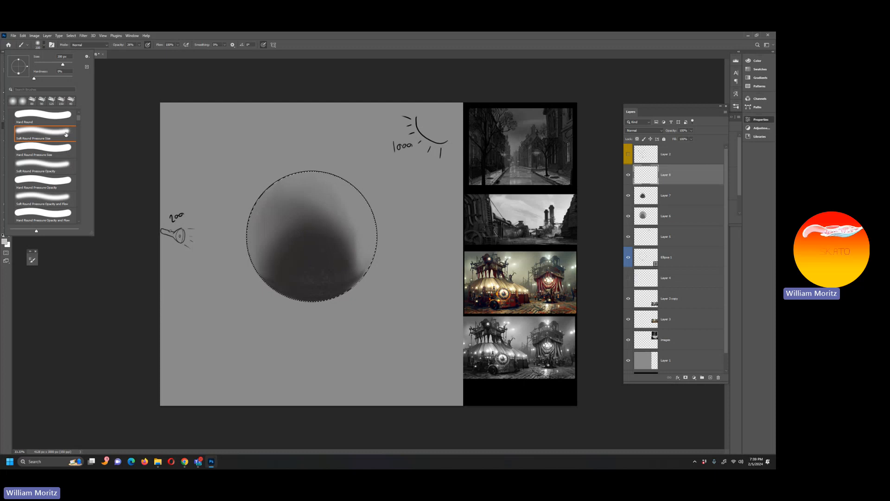
scroll(46, 190, "down", 3)
scroll(47, 190, "down", 3)
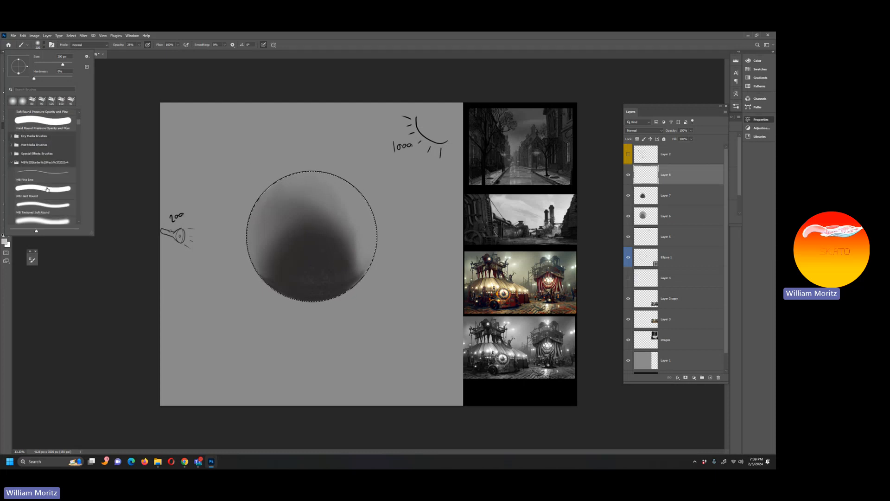
left_click(45, 214)
left_click(131, 181)
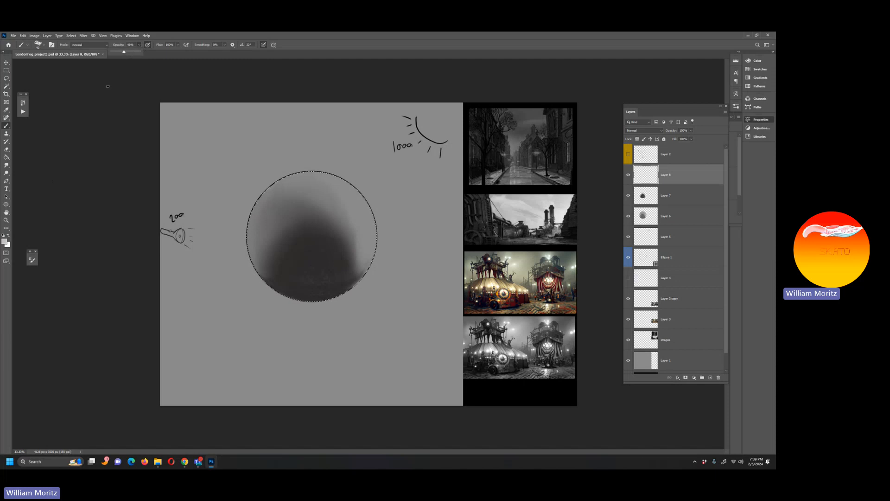
left_click_drag(123, 52, 122, 53)
left_click(106, 121)
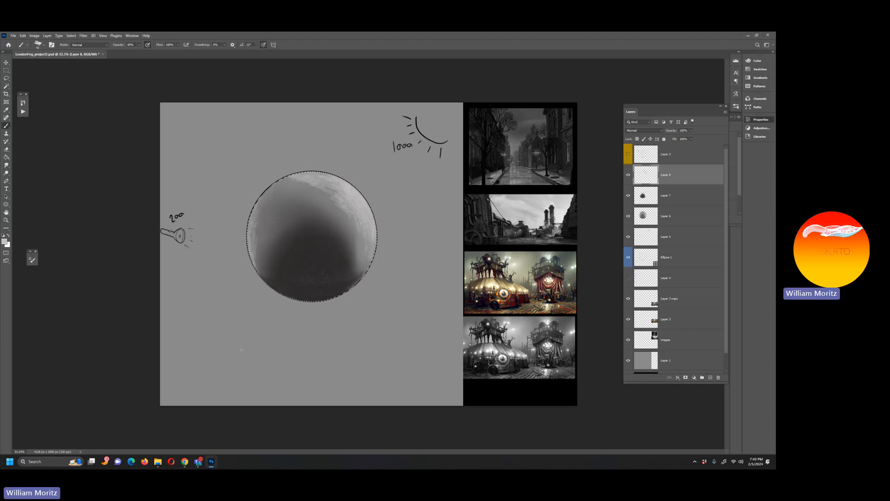
Smudge the textured highlights on the sphere's upper-right side into a smooth blend and switch to the Soft Round brush.
left_click(6, 165)
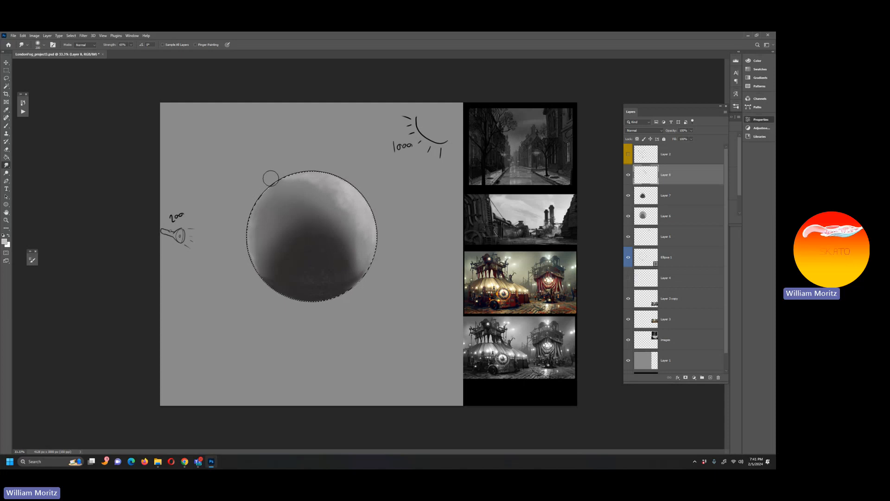
key("b")
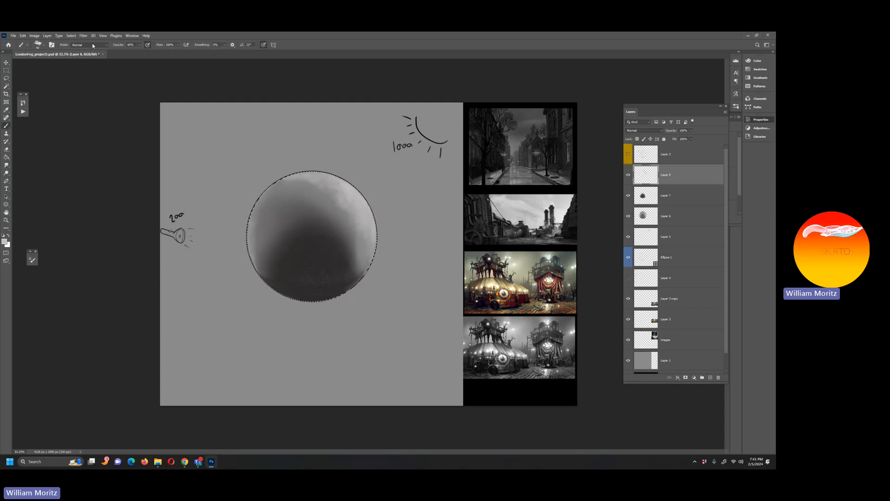
left_click(40, 44)
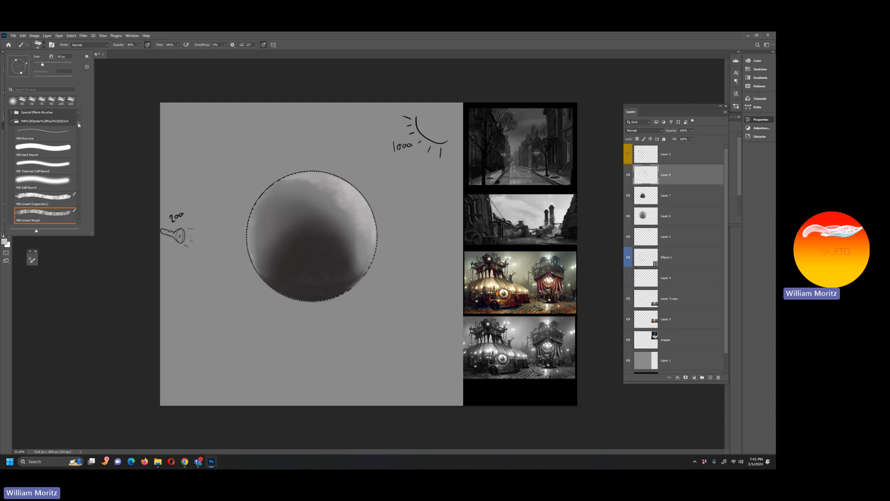
left_click_drag(78, 125, 78, 115)
left_click(45, 125)
left_click(228, 331)
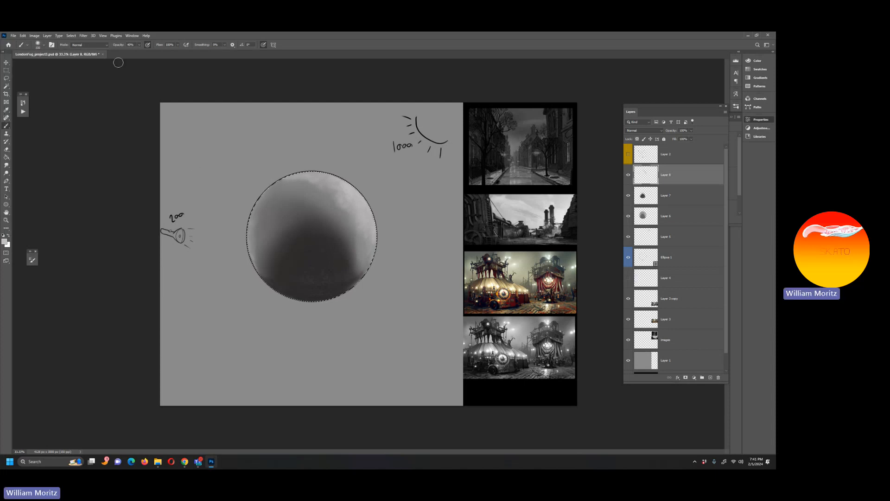
Enlarge the Soft Round brush, lower its opacity, and sweep soft light grey along the sphere's left edge.
key("bracketright")
key("bracketright")
key("bracketright")
key("bracketright")
key("bracketright")
key("bracketright")
key("bracketright")
left_click(139, 45)
left_click_drag(138, 54, 132, 54)
left_click(125, 81)
key("bracketright")
key("bracketright")
key("bracketright")
key("bracketright")
mouse_move(250, 212)
left_mouse_down()
mouse_move(250, 272)
mouse_move(257, 226)
mouse_move(261, 295)
left_mouse_up()
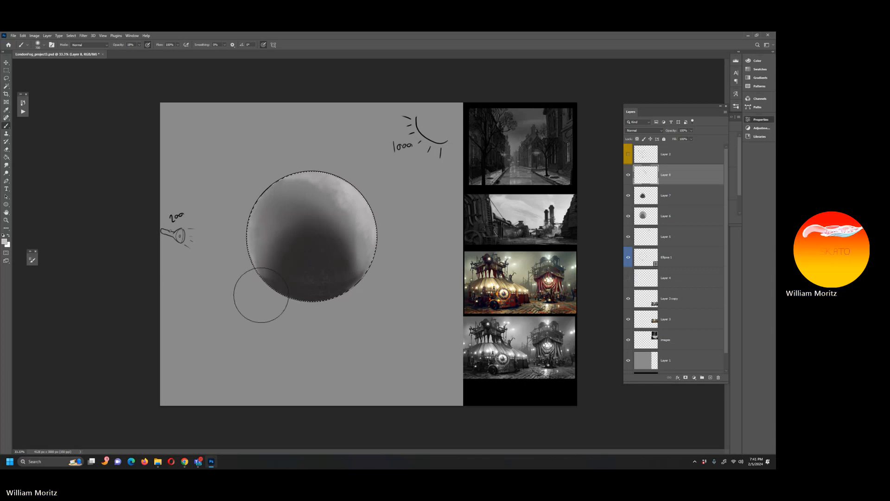
Glaze soft light grey over the sphere's upper and left sides with a much larger brush, adjusting its size between strokes.
key("bracketright")
key("bracketright")
key("bracketright")
key("bracketright")
key("bracketright")
key("bracketright")
key("bracketright")
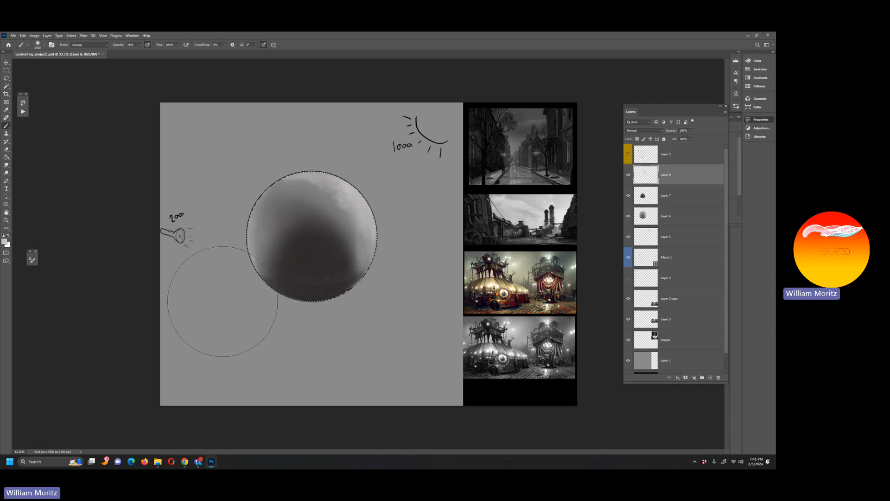
key("bracketleft")
key("bracketleft")
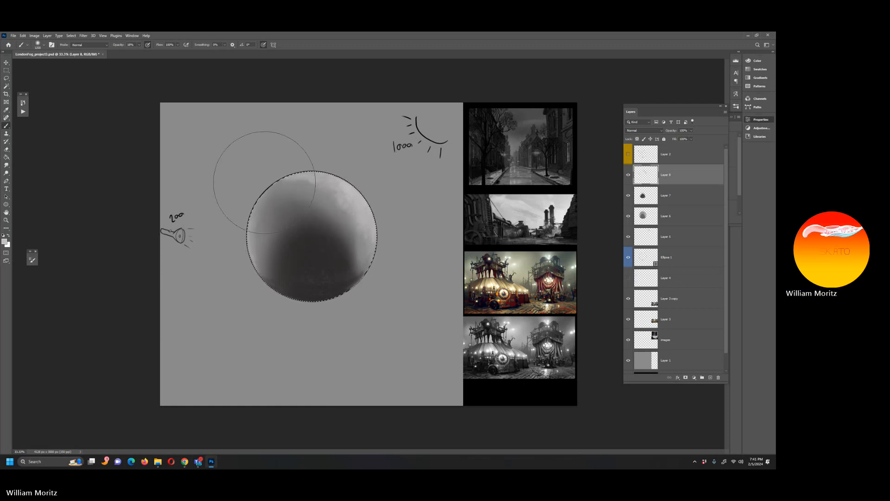
key("bracketright")
key("bracketright")
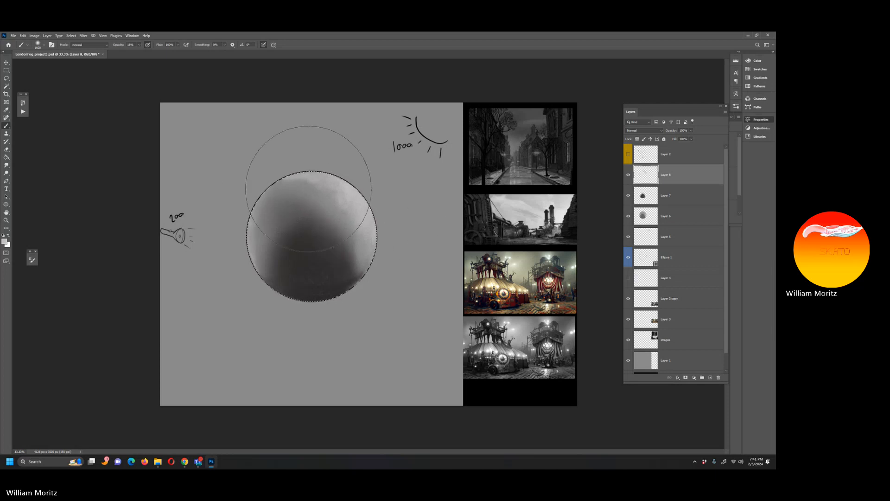
key("bracketleft")
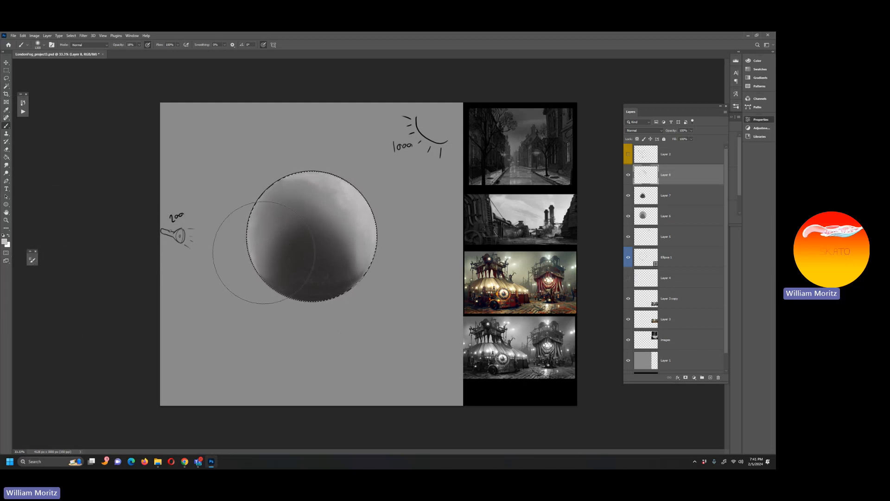
left_click(6, 78)
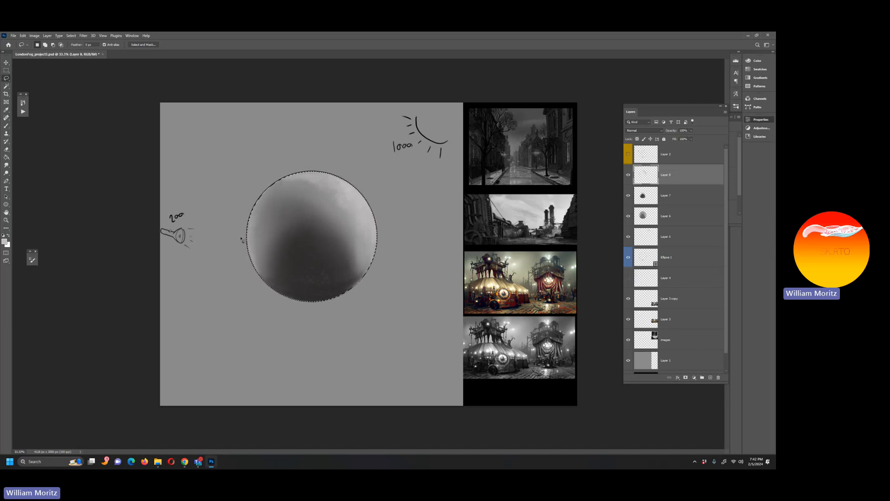
Set the foreground colour to near white, add a new layer above the existing highlights, and return to the Brush tool.
key("i")
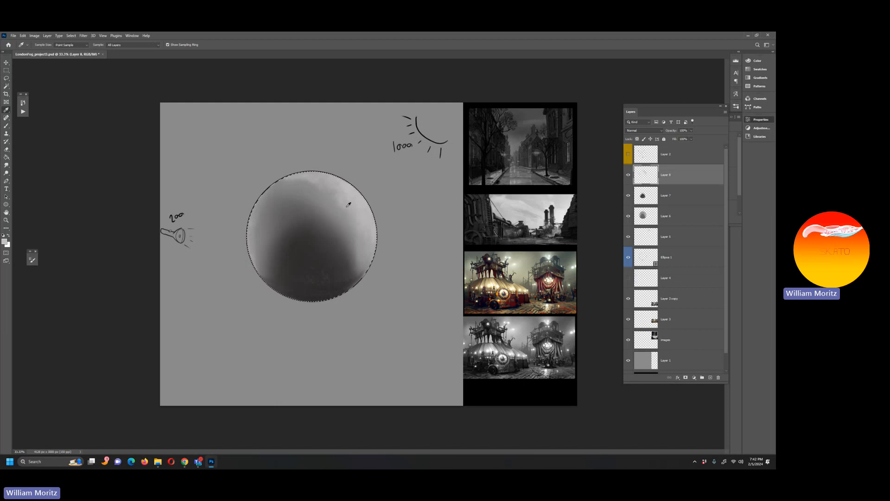
left_click(6, 241)
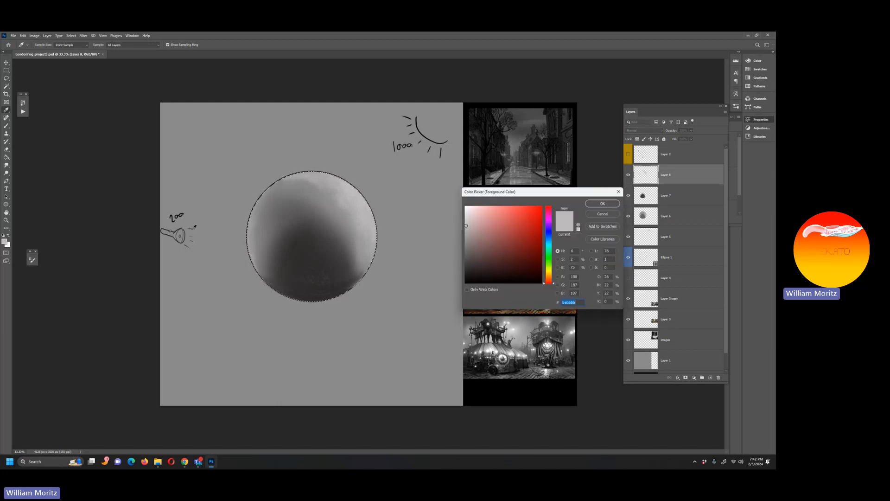
left_click(466, 212)
left_click(466, 207)
left_click(604, 204)
left_click(710, 378)
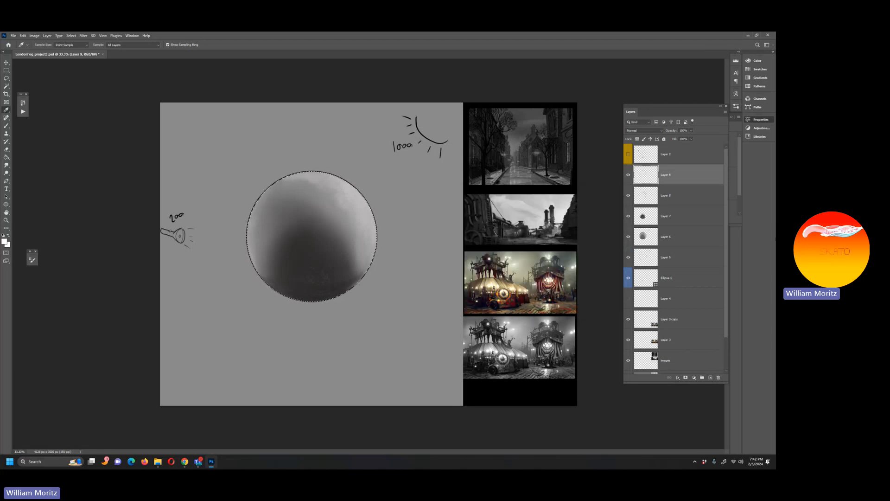
key("b")
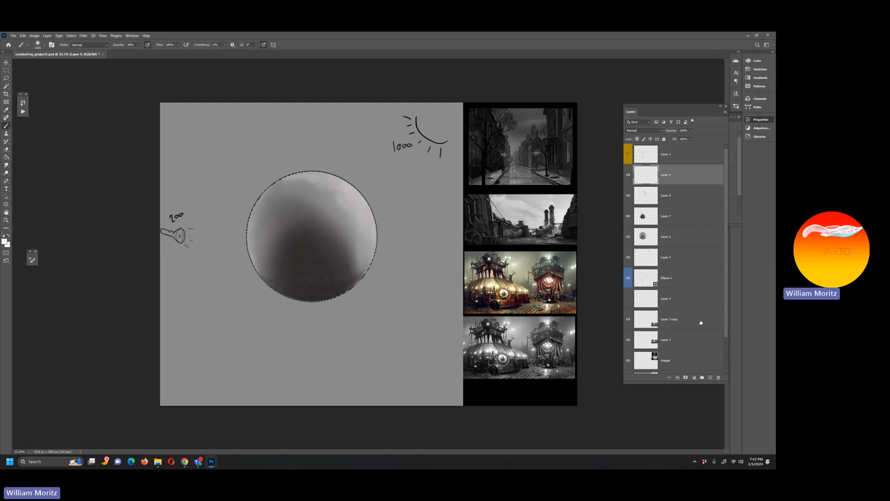
Choose a textured MB brush, set its opacity to 40%, and paint the brightest highlights on the sphere's upper-right side.
left_click(44, 45)
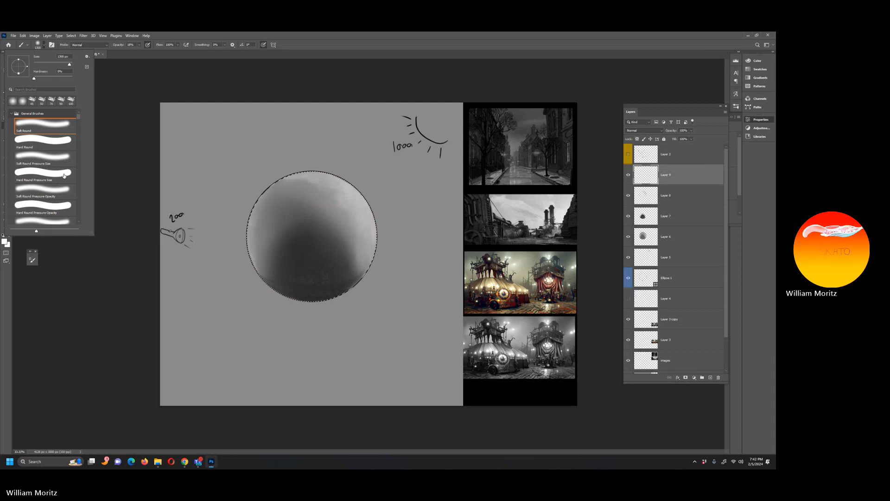
scroll(62, 185, "down", 10)
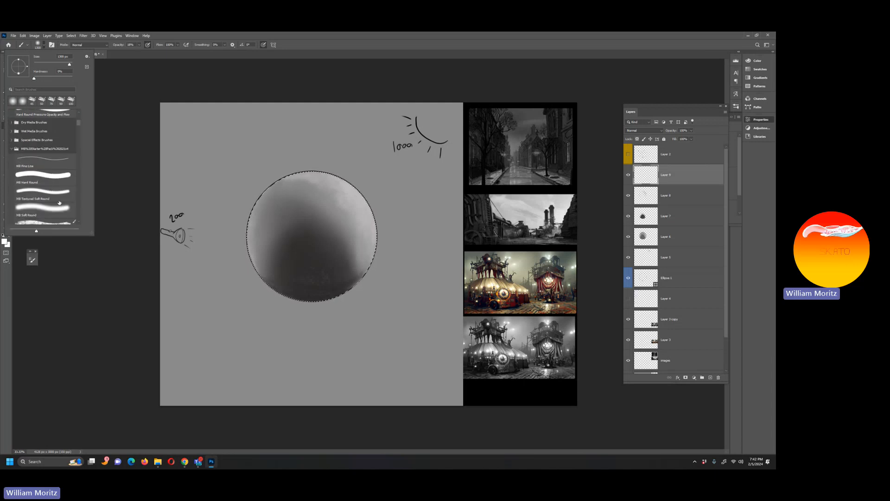
scroll(58, 202, "down", 2)
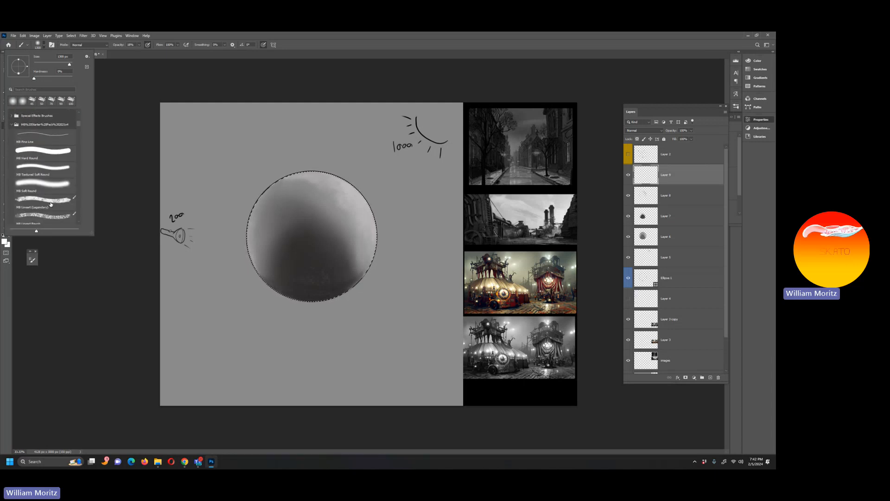
double_click(51, 201)
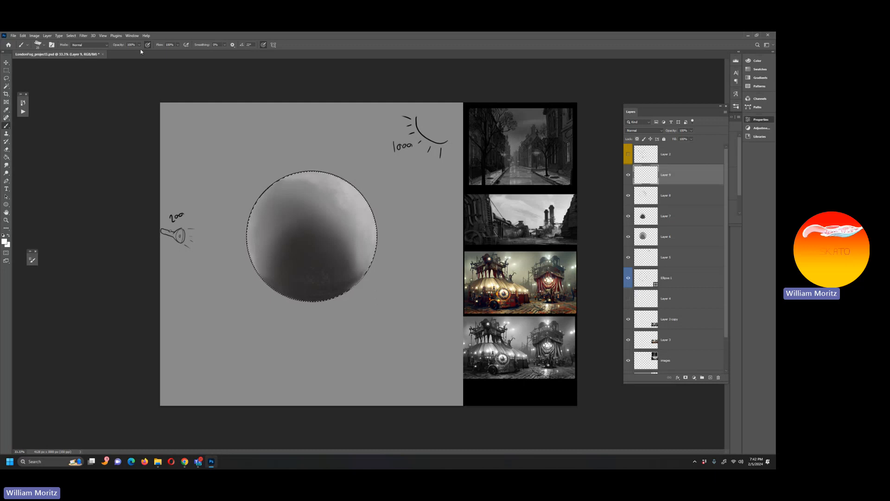
left_click_drag(139, 45, 122, 53)
Smudge the bright highlights along the sphere's upper-right curve, reducing the smudge brush size, and deselect the circular selection.
left_click(6, 165)
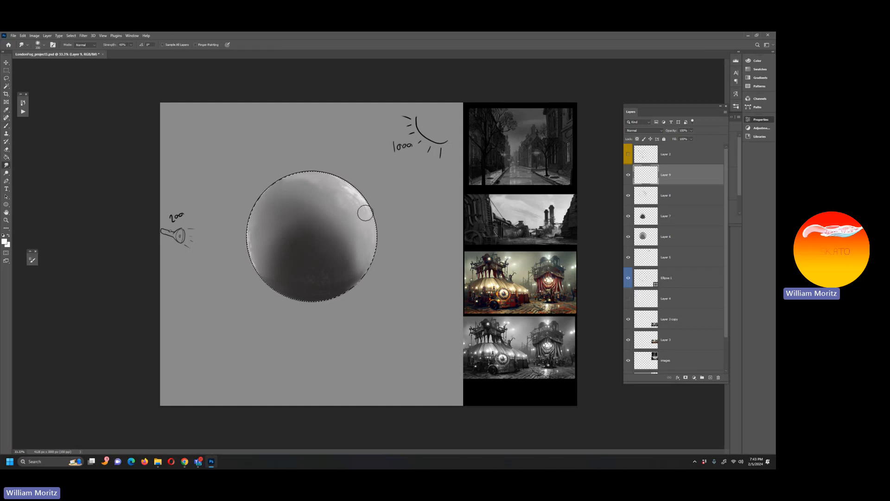
left_click_drag(349, 192, 362, 207)
key("bracketleft")
key("bracketleft")
key("l")
key("ctrl+d")
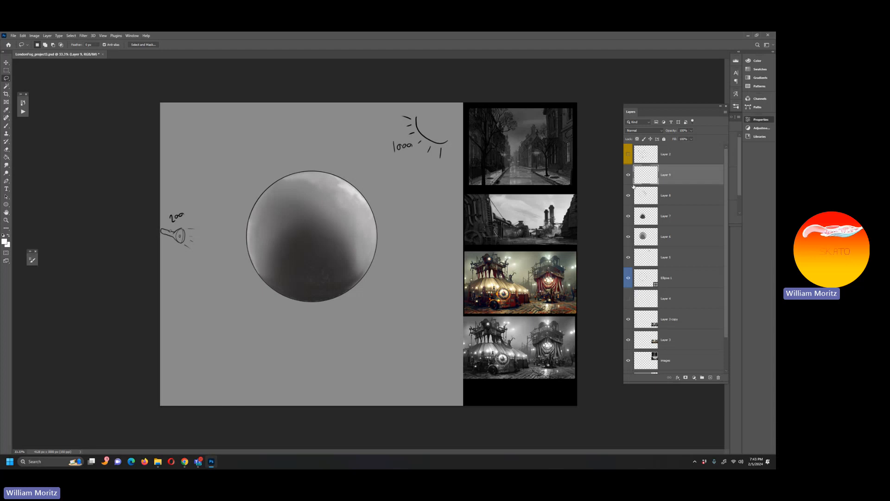
Hide the ellipse outline layer and add a new layer directly above Layer 5, below the sphere's shading layers.
left_click(628, 277)
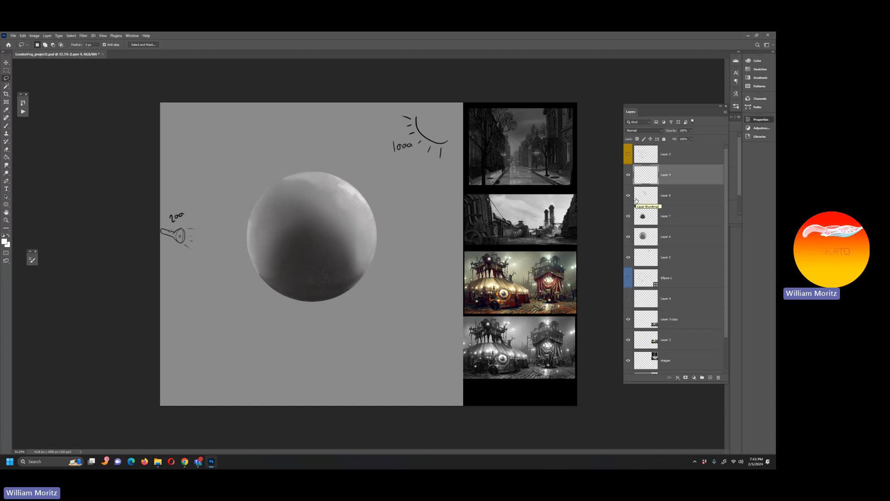
left_click(670, 260)
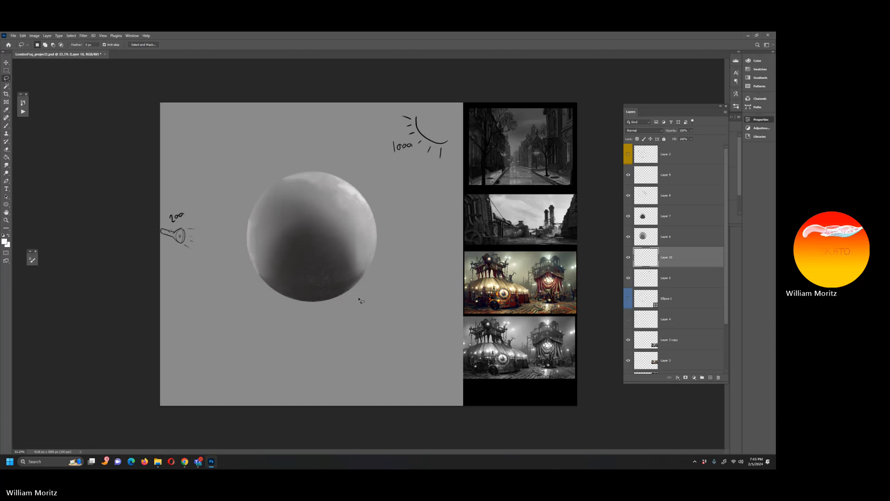
Sample the core shadow's dark grey and sketch two overlapping cast-shadow outlines beneath the sphere, the larger one extending to the lower left.
key("i")
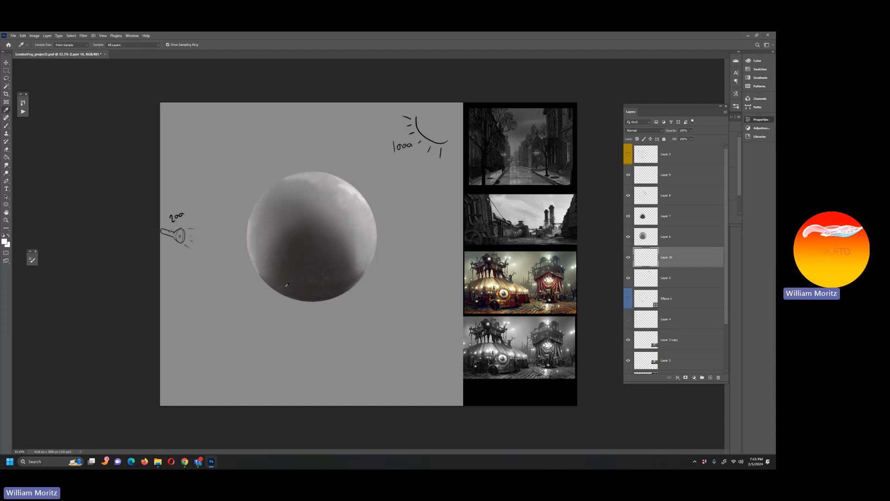
left_click(294, 251)
key("b")
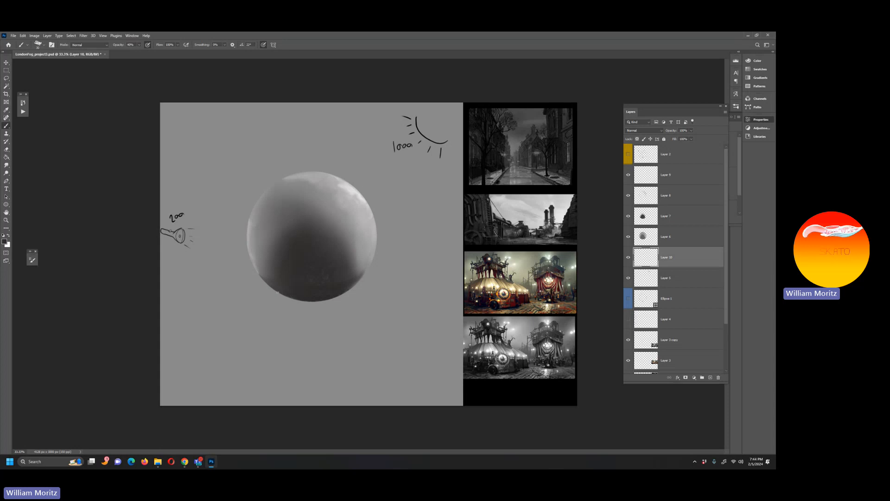
left_click_drag(275, 291, 348, 318)
mouse_move(348, 288)
left_mouse_down()
mouse_move(340, 313)
mouse_move(262, 348)
left_mouse_up()
mouse_move(248, 281)
left_mouse_down()
mouse_move(222, 325)
mouse_move(229, 346)
mouse_move(267, 353)
left_mouse_up()
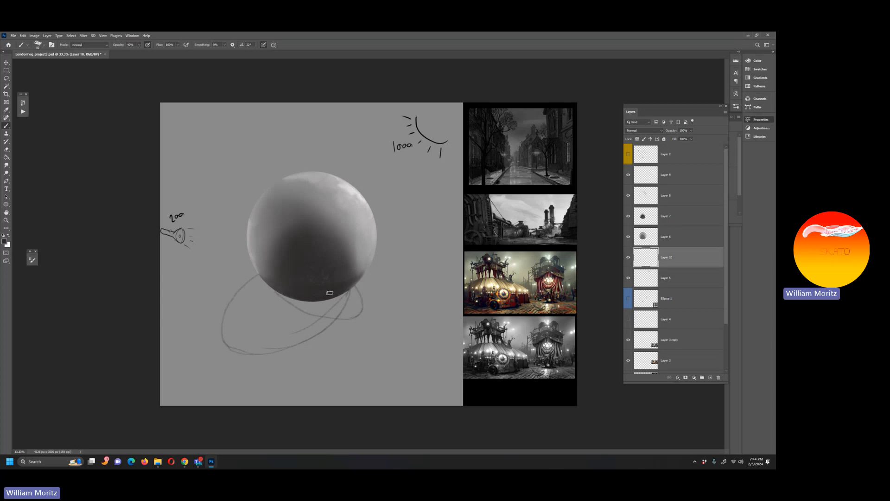
Fill both cast-shadow shapes with translucent dark grey and darken their overlap and the area close beneath the sphere, adjusting the brush size.
mouse_move(351, 291)
left_mouse_down()
mouse_move(309, 335)
mouse_move(272, 351)
mouse_move(236, 351)
mouse_move(228, 342)
mouse_move(231, 309)
mouse_move(264, 276)
mouse_move(237, 303)
mouse_move(229, 328)
mouse_move(258, 289)
mouse_move(229, 334)
mouse_move(271, 289)
mouse_move(235, 341)
mouse_move(284, 298)
mouse_move(252, 346)
mouse_move(329, 297)
mouse_move(274, 346)
mouse_move(322, 319)
mouse_move(350, 290)
mouse_move(353, 314)
mouse_move(330, 316)
mouse_move(348, 292)
left_mouse_up()
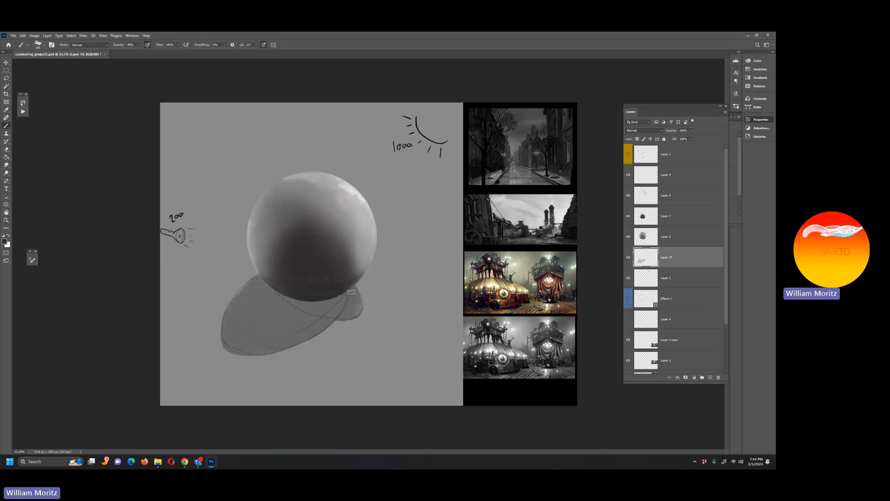
key("bracketleft")
key("bracketleft")
key("bracketleft")
key("bracketleft")
mouse_move(347, 293)
left_mouse_down()
mouse_move(331, 316)
mouse_move(300, 307)
mouse_move(309, 310)
mouse_move(273, 288)
mouse_move(293, 301)
mouse_move(338, 297)
mouse_move(302, 299)
mouse_move(334, 298)
mouse_move(307, 304)
mouse_move(339, 298)
mouse_move(325, 313)
mouse_move(335, 308)
mouse_move(302, 310)
mouse_move(327, 315)
mouse_move(295, 303)
left_mouse_up()
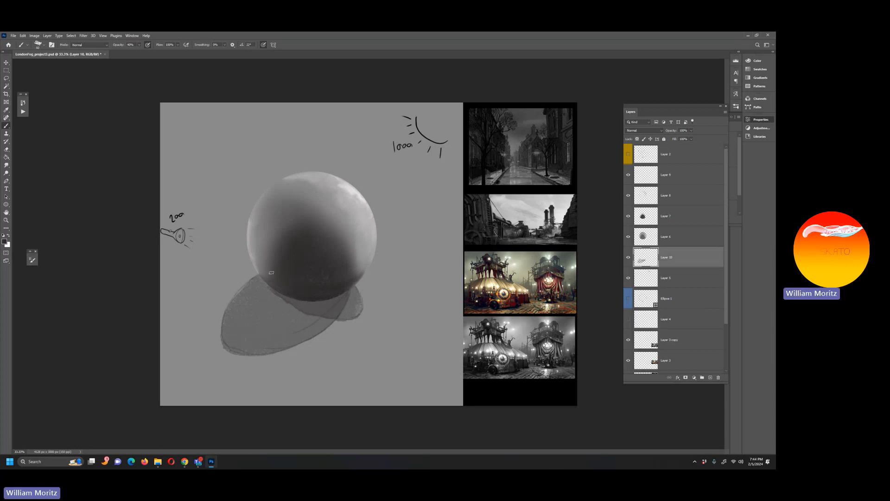
mouse_move(264, 285)
left_mouse_down()
mouse_move(289, 308)
mouse_move(284, 290)
mouse_move(329, 309)
mouse_move(270, 287)
mouse_move(269, 307)
mouse_move(320, 327)
mouse_move(299, 327)
mouse_move(256, 312)
mouse_move(255, 293)
mouse_move(293, 321)
left_mouse_up()
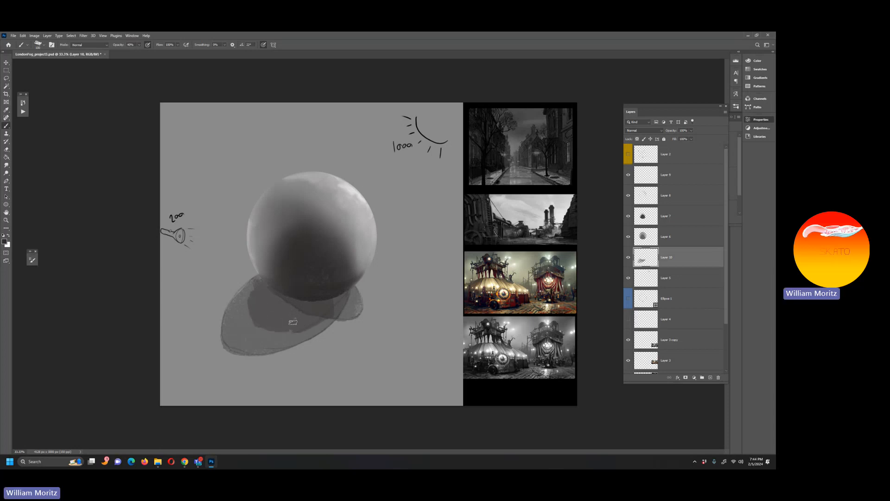
Set the foreground colour to near black and paint a dark contact shadow along the sphere's bottom edge.
key("i")
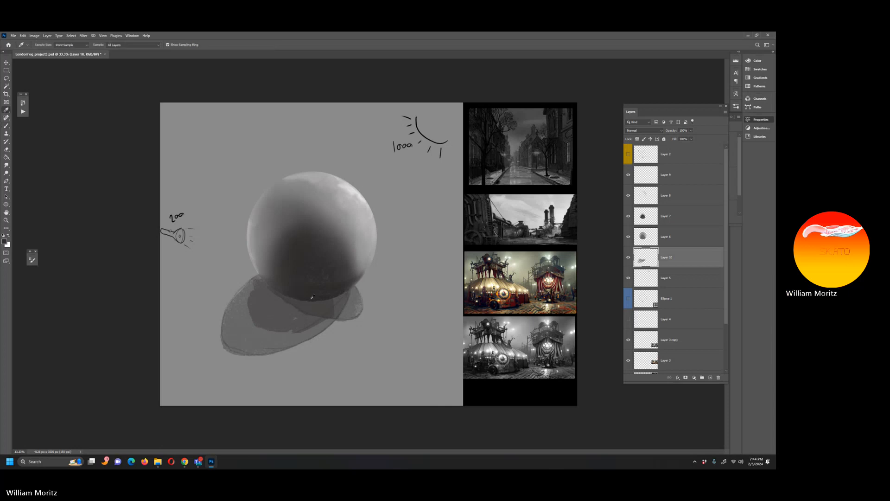
left_click(4, 237)
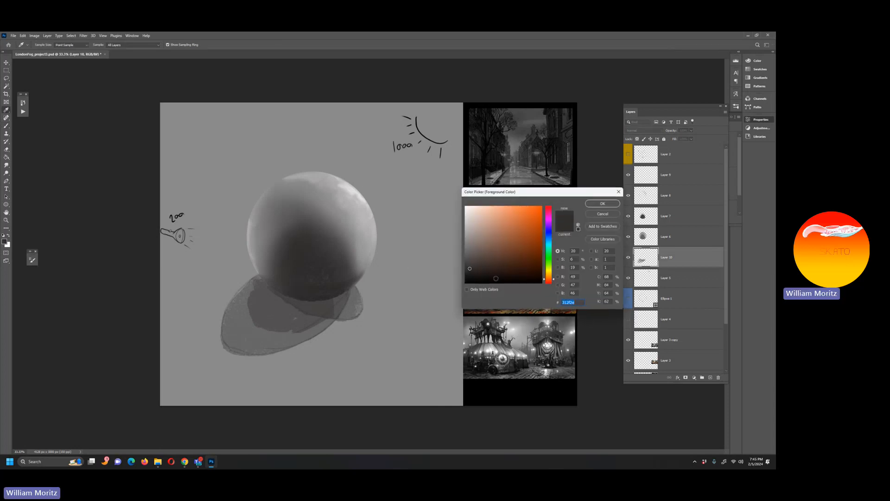
left_click(601, 204)
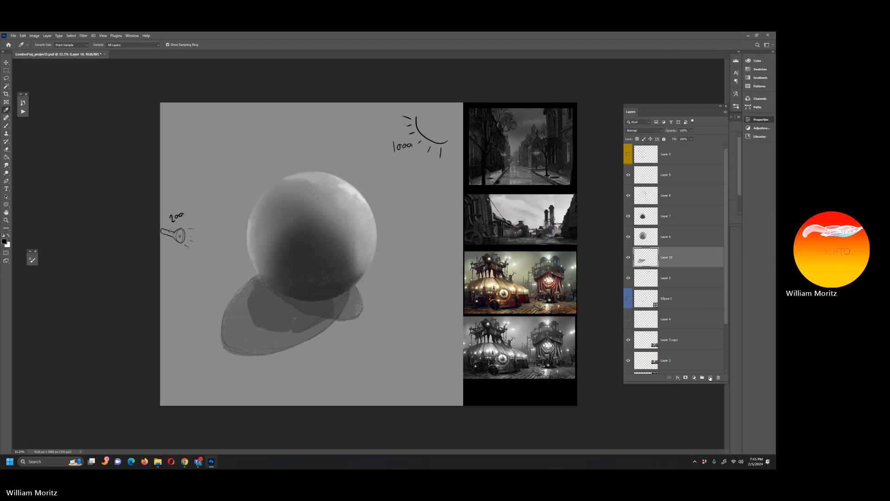
key("b")
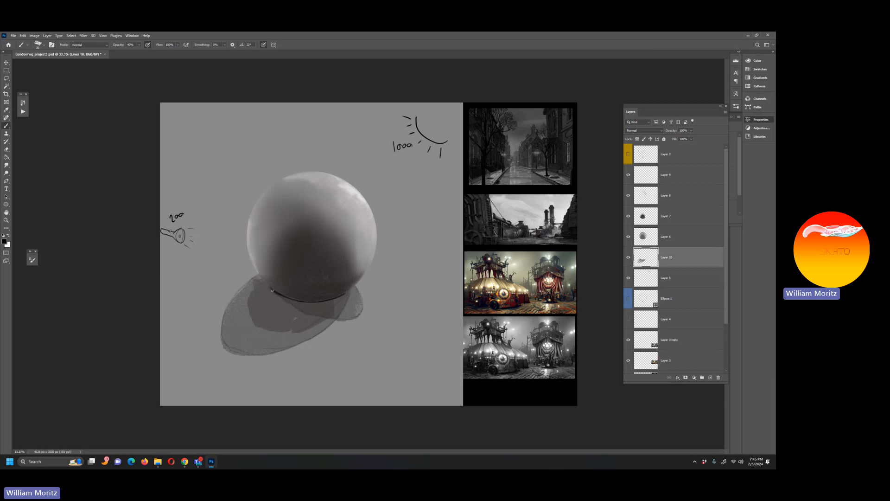
mouse_move(292, 301)
left_mouse_down()
mouse_move(270, 290)
mouse_move(344, 295)
mouse_move(293, 302)
mouse_move(340, 298)
mouse_move(303, 306)
mouse_move(324, 305)
mouse_move(283, 302)
mouse_move(338, 302)
mouse_move(309, 309)
mouse_move(270, 295)
mouse_move(305, 307)
mouse_move(283, 308)
mouse_move(320, 310)
mouse_move(263, 289)
left_mouse_up()
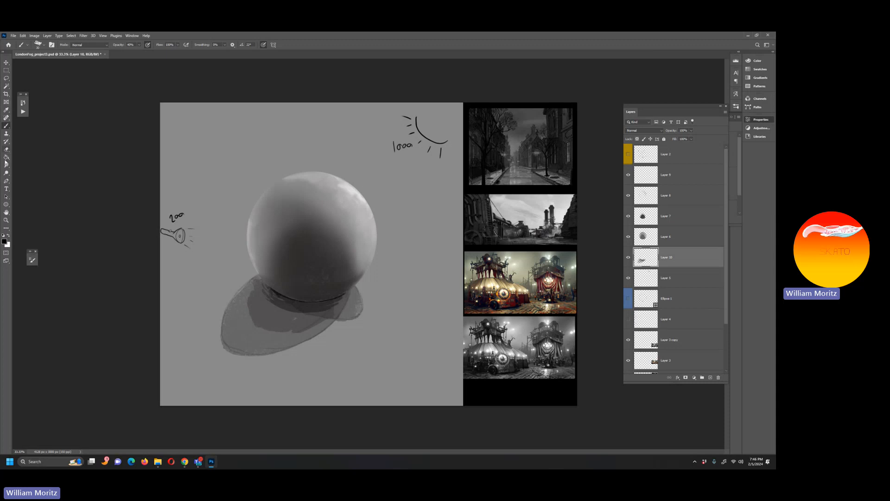
Smudge the cast shadow's outer edges and the contact shadow into soft transitions, varying the smudge brush size.
left_click(6, 165)
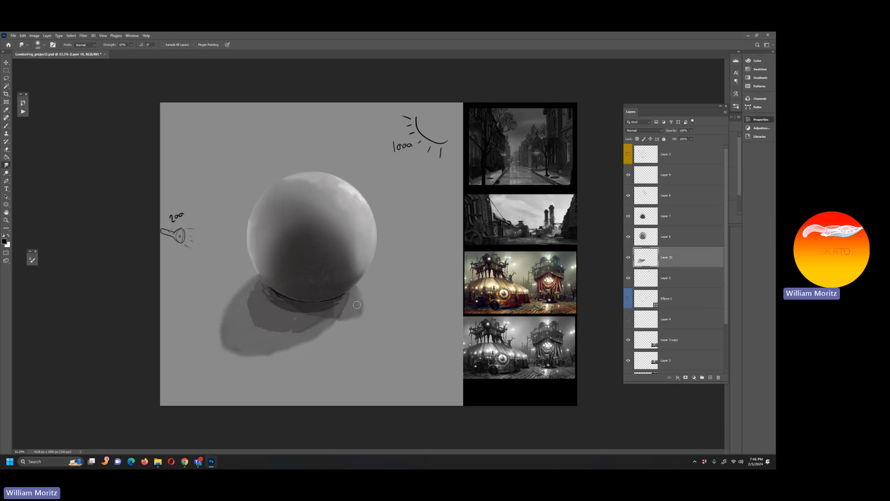
key("bracketright")
key("bracketright")
key("bracketright")
key("bracketright")
key("bracketright")
mouse_move(354, 293)
left_mouse_down()
mouse_move(366, 310)
mouse_move(348, 318)
mouse_move(358, 297)
mouse_move(361, 293)
left_mouse_up()
key("bracketleft")
key("bracketleft")
key("bracketleft")
key("bracketleft")
key("bracketleft")
key("bracketleft")
mouse_move(345, 300)
left_mouse_down()
mouse_move(337, 302)
mouse_move(344, 295)
mouse_move(344, 309)
mouse_move(334, 302)
left_mouse_up()
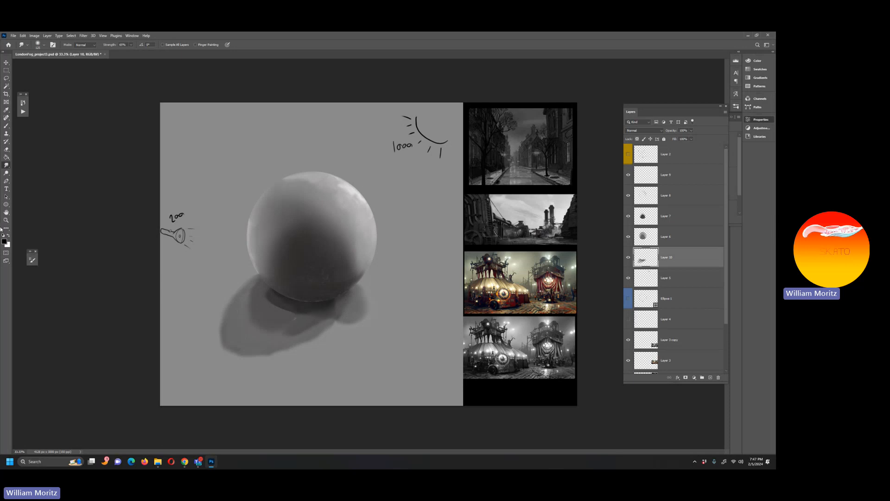
Fade the larger cast shadow's outer edge using a large soft-edged eraser at 24% opacity, adjusting its size.
key("e")
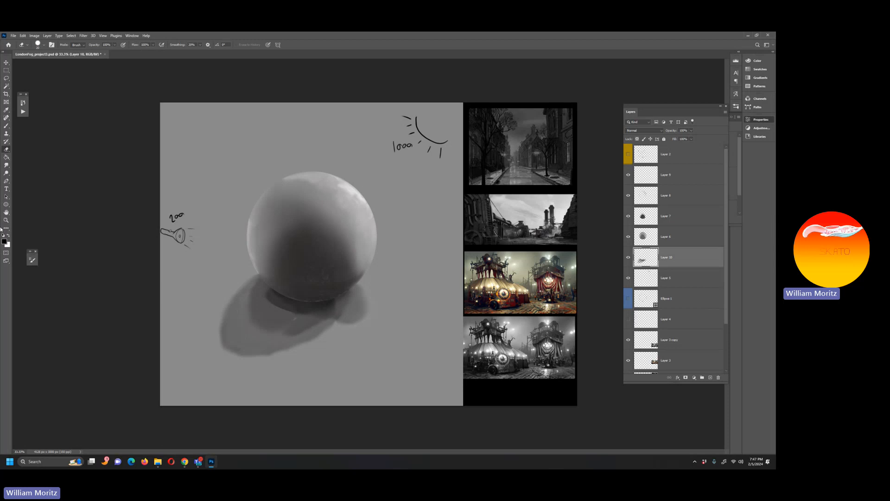
left_click(40, 46)
left_click(51, 133)
left_click(133, 140)
key("bracketright")
key("bracketright")
key("bracketright")
key("bracketright")
key("bracketright")
key("bracketright")
key("bracketright")
key("bracketright")
key("bracketright")
key("bracketright")
key("bracketright")
key("bracketright")
key("bracketright")
key("bracketright")
key("bracketright")
key("bracketright")
key("bracketright")
key("bracketright")
left_click(114, 45)
left_click(93, 51)
key("bracketright")
key("bracketright")
key("bracketright")
key("bracketleft")
key("bracketleft")
key("bracketleft")
key("bracketleft")
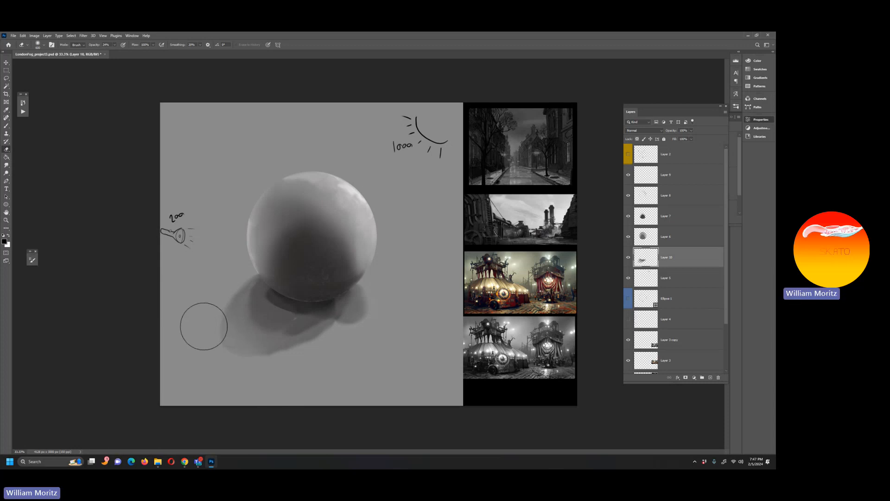
key("bracketleft")
key("bracketleft")
key("bracketleft")
key("bracketleft")
key("bracketleft")
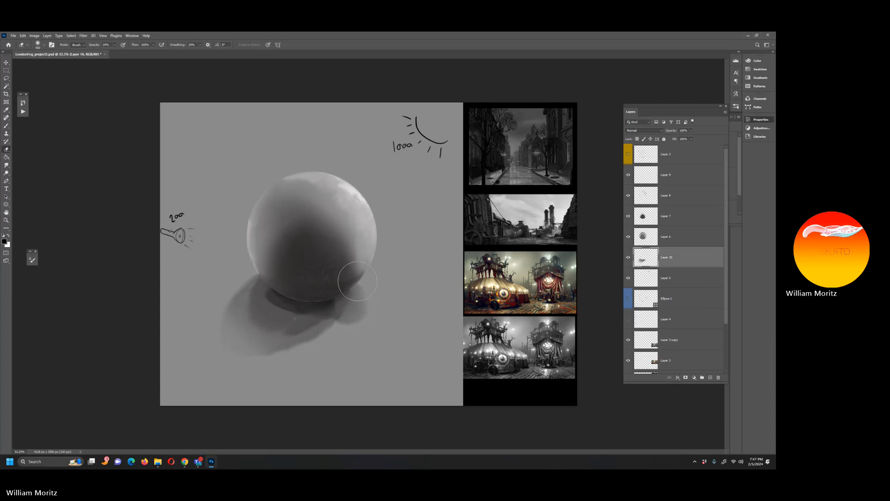
Softly erase the outer part of the smaller cast shadow beneath the sphere, varying the eraser size.
key("bracketright")
key("bracketright")
key("bracketright")
key("bracketleft")
key("bracketleft")
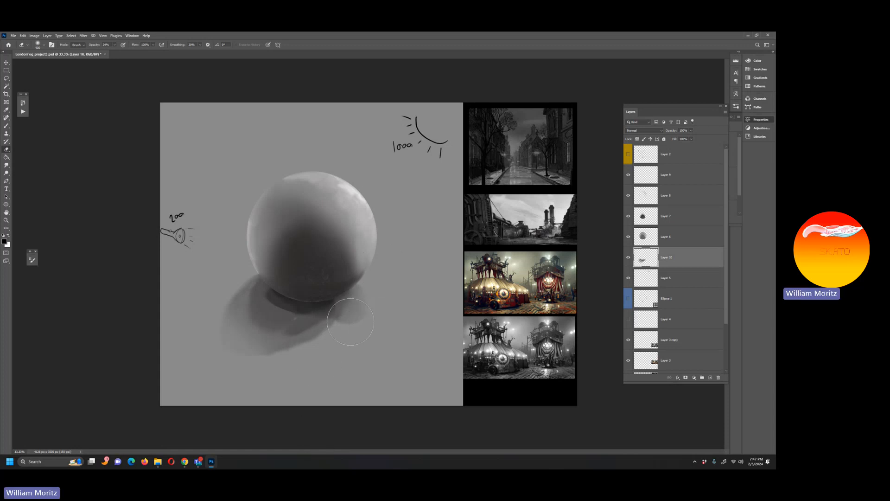
key("bracketleft")
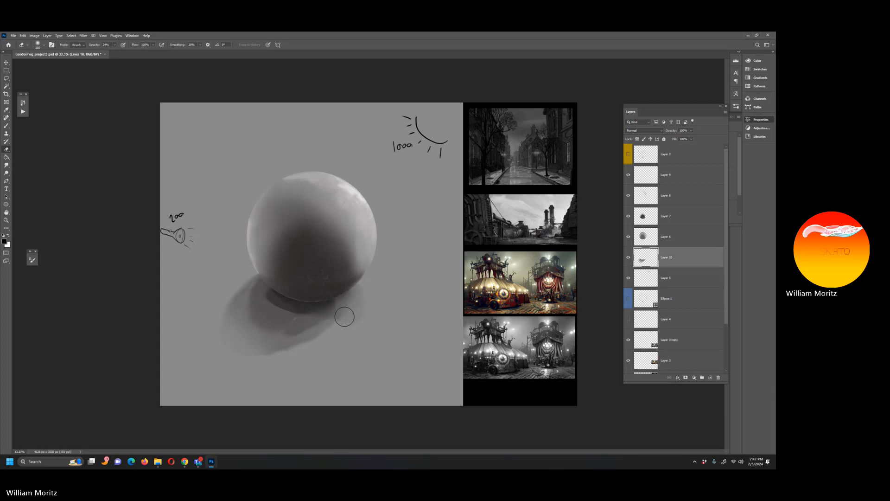
key("bracketright")
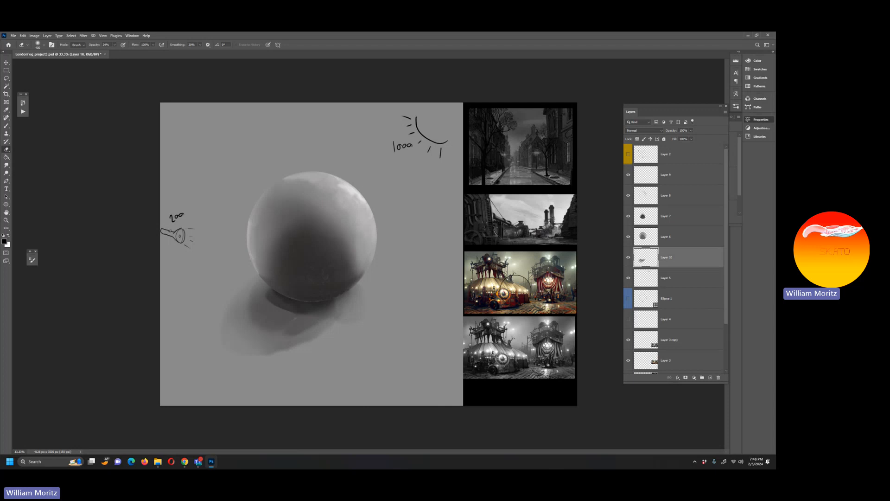
Add a new layer above Layer 9, sample a light highlight colour, and reduce the paint brush size.
key("i")
left_click(695, 175)
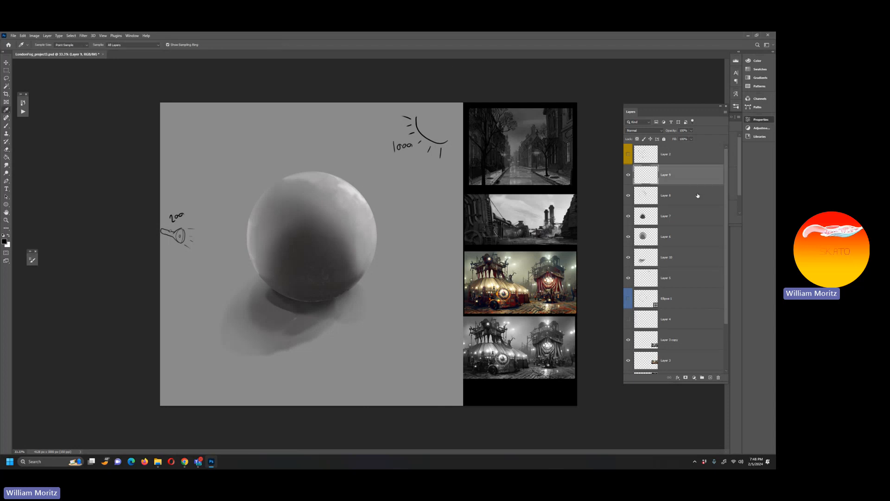
left_click(710, 377)
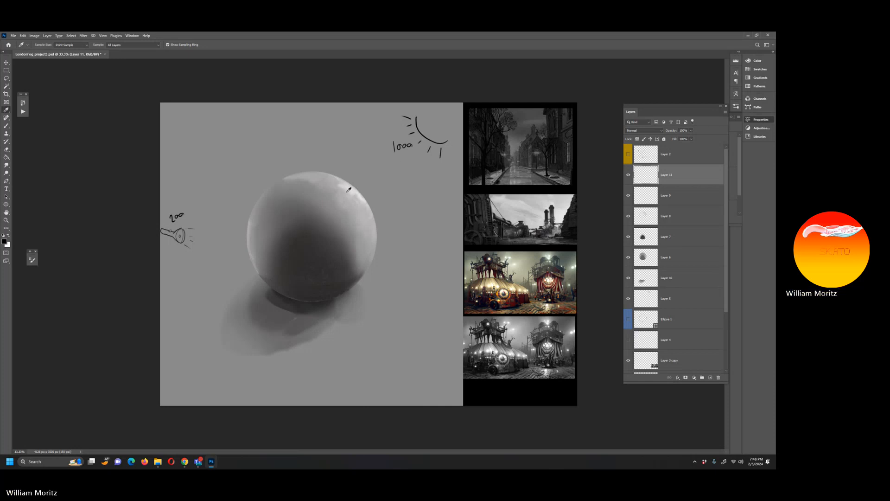
left_click(369, 177)
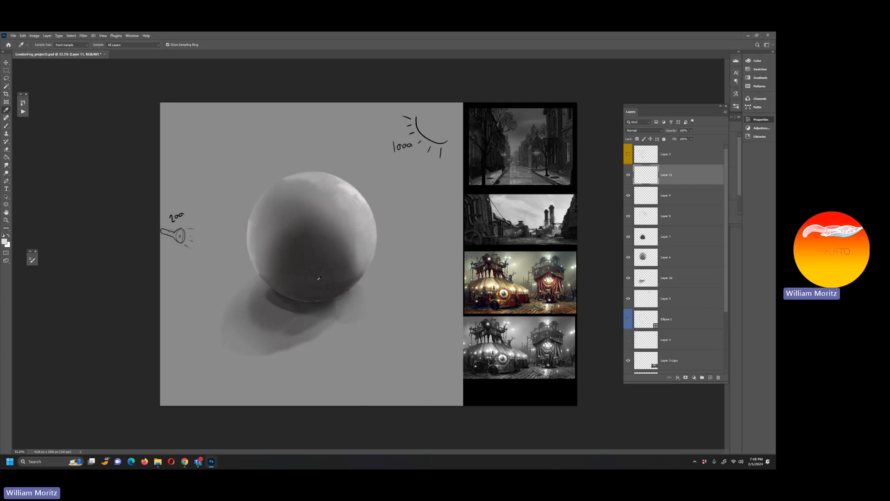
key("b")
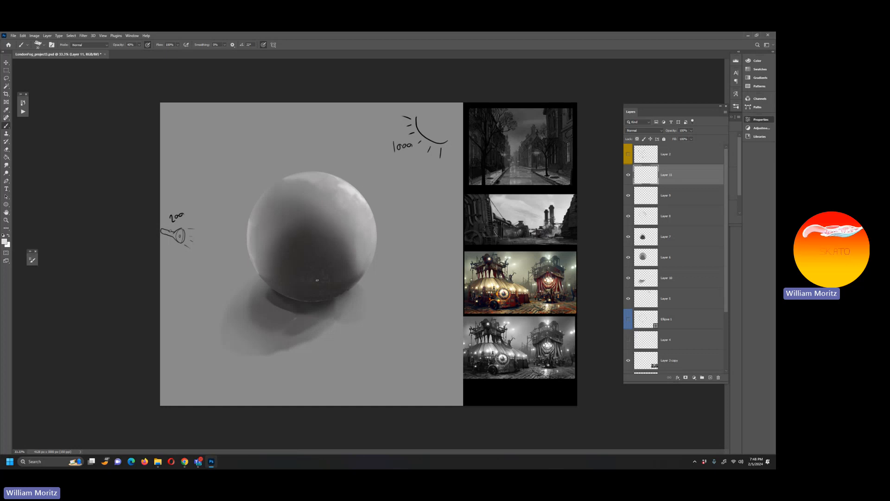
key("0")
key("[")
key("[")
key("[")
key("[")
key("[")
mouse_move(433, 168)
left_mouse_down()
mouse_move(375, 302)
mouse_move(388, 292)
left_mouse_up()
key("ctrl+z")
mouse_move(416, 224)
left_mouse_down()
mouse_move(376, 295)
mouse_move(346, 270)
mouse_move(359, 272)
left_mouse_up()
key("ctrl+z")
Lower the brush opacity and paint a curved light band of reflected light across the sphere's lower part.
left_click(139, 45)
left_click_drag(139, 45, 136, 53)
mouse_move(357, 262)
left_mouse_down()
mouse_move(321, 282)
mouse_move(281, 277)
left_mouse_up()
key("]")
mouse_move(346, 268)
left_mouse_down()
mouse_move(322, 285)
mouse_move(305, 281)
left_mouse_up()
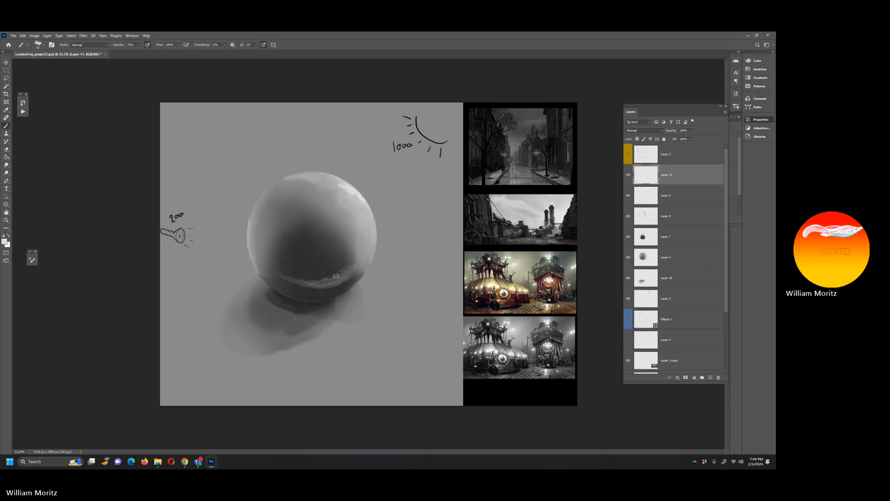
Smudge the reflected-light band into a soft glow along the sphere's lower edge, varying the smudge brush size.
left_click(6, 165)
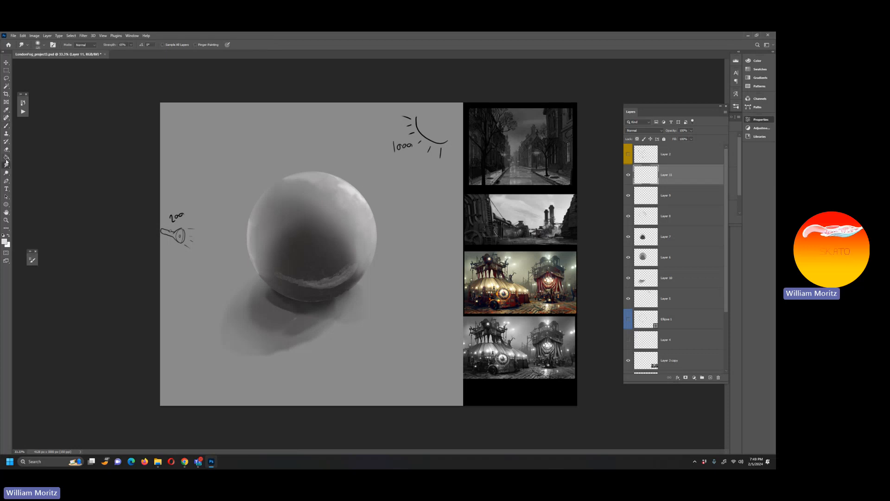
mouse_move(288, 273)
left_mouse_down()
mouse_move(280, 278)
mouse_move(316, 281)
mouse_move(354, 262)
mouse_move(338, 280)
mouse_move(295, 282)
mouse_move(320, 287)
left_mouse_up()
key("bracketleft")
key("bracketleft")
key("bracketleft")
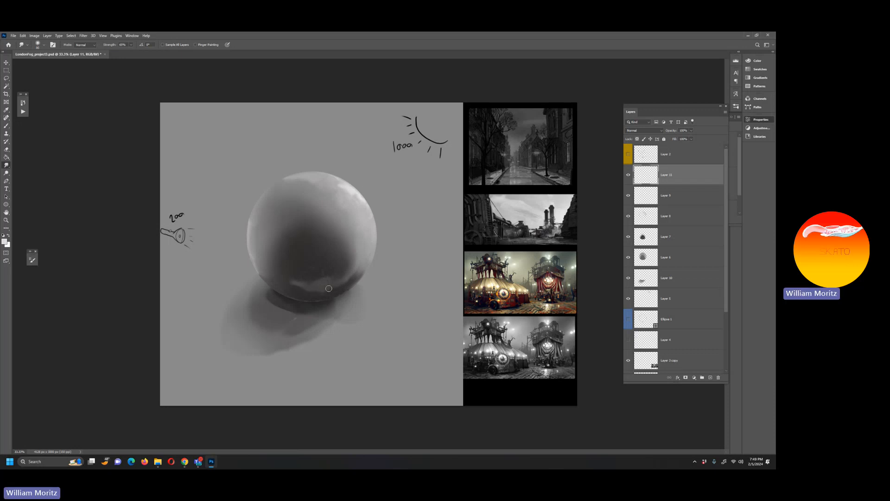
key("bracketright")
key("bracketright")
mouse_move(354, 259)
left_mouse_down()
mouse_move(349, 268)
mouse_move(338, 263)
mouse_move(338, 275)
mouse_move(329, 267)
mouse_move(344, 264)
mouse_move(333, 260)
mouse_move(328, 275)
mouse_move(322, 268)
mouse_move(300, 278)
mouse_move(323, 260)
mouse_move(313, 271)
mouse_move(339, 261)
mouse_move(320, 274)
mouse_move(307, 275)
mouse_move(333, 267)
mouse_move(289, 273)
mouse_move(315, 287)
mouse_move(293, 285)
mouse_move(311, 276)
mouse_move(318, 288)
mouse_move(306, 286)
mouse_move(319, 267)
mouse_move(317, 288)
mouse_move(298, 255)
mouse_move(293, 284)
mouse_move(273, 269)
mouse_move(296, 289)
mouse_move(313, 278)
mouse_move(328, 286)
mouse_move(321, 292)
mouse_move(355, 265)
left_mouse_up()
key("bracketright")
key("bracketright")
key("bracketright")
key("bracketright")
key("bracketright")
key("bracketleft")
key("bracketleft")
key("bracketleft")
key("bracketleft")
key("bracketleft")
key("bracketright")
key("bracketright")
key("bracketright")
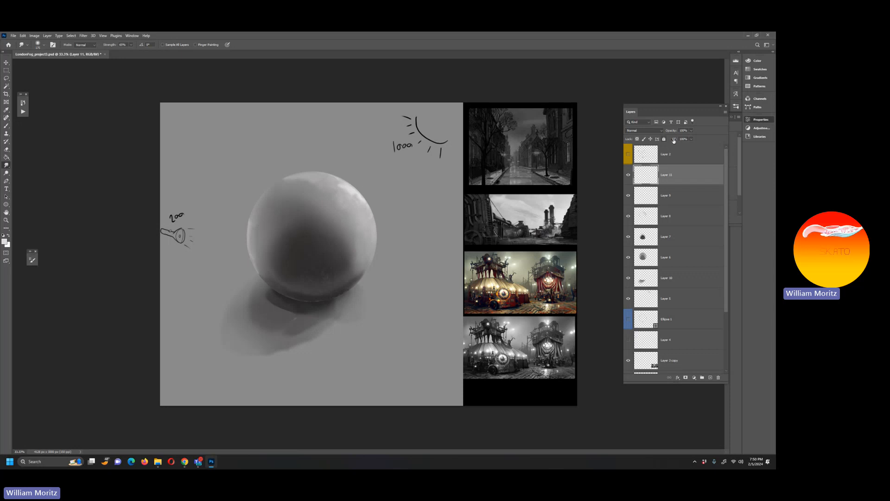
Lower Layer 11's opacity to 78% and cycle its blending mode through Darker Color, Lighter Color, Hard Light and Hard Mix.
left_click_drag(684, 139, 680, 139)
mouse_move(676, 138)
left_mouse_down()
mouse_move(693, 140)
mouse_move(686, 140)
left_mouse_up()
left_click(658, 132)
left_click(566, 125)
key("Down")
key("Down")
key("Down")
key("Down")
key("Down")
key("Down")
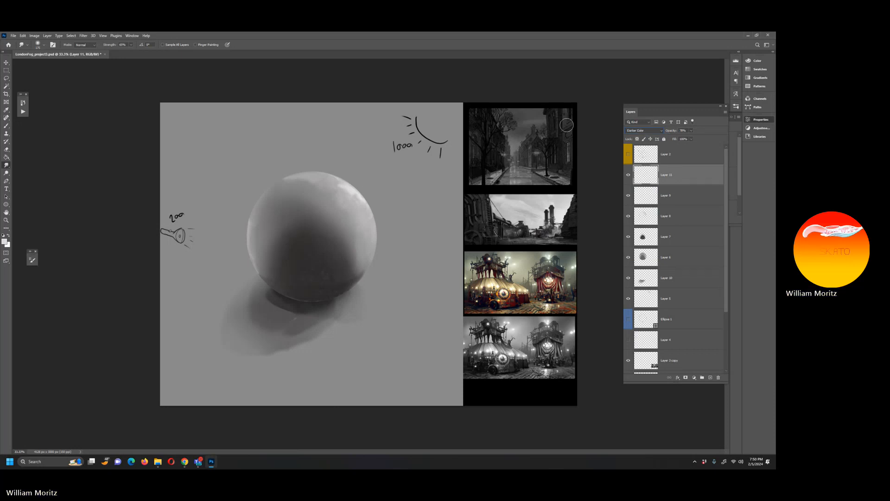
key("Down")
key("Down")
key("Down")
key("Down")
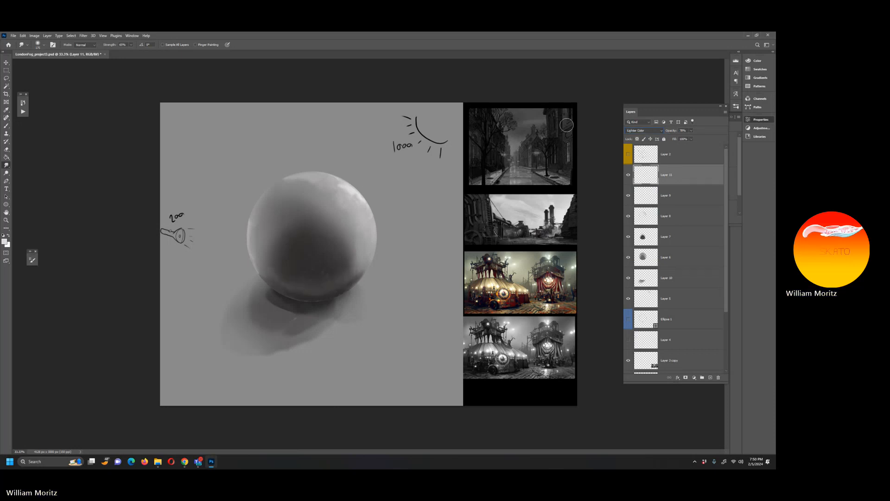
key("Down")
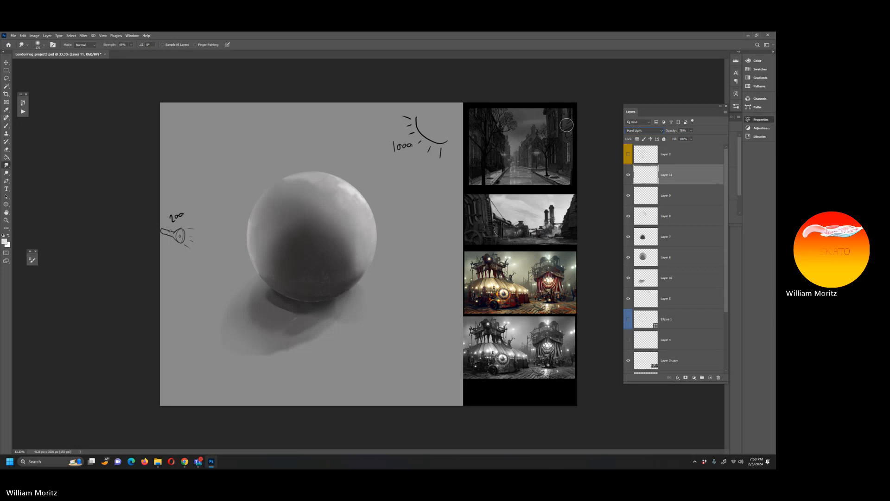
key("Down")
key("Down")
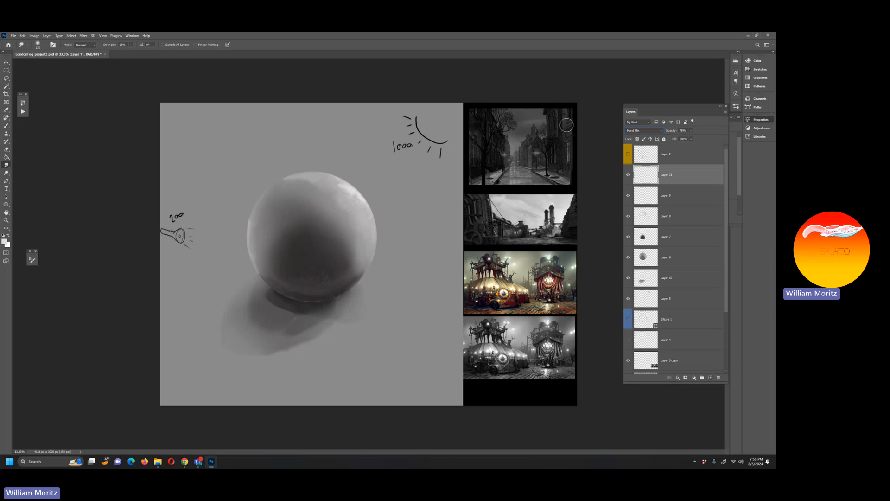
key("shift+plus")
Load Layer 6's painted area as a selection on a new layer and set the foreground colour to black (000000).
left_click(644, 256, "ctrl")
left_click(709, 377)
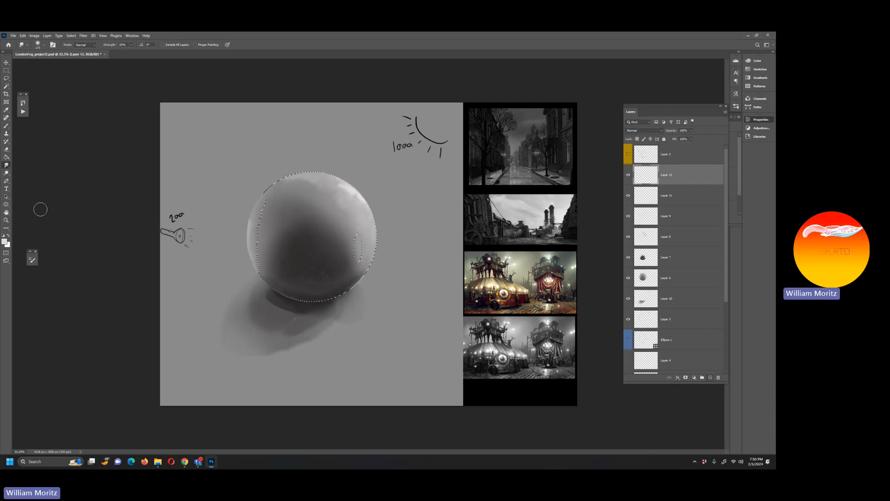
key("i")
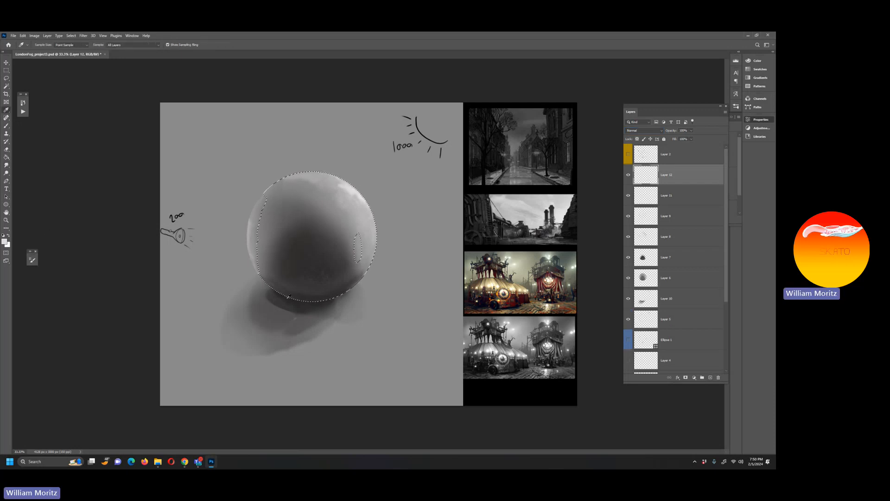
left_click(287, 286)
left_click(4, 241)
type("000000")
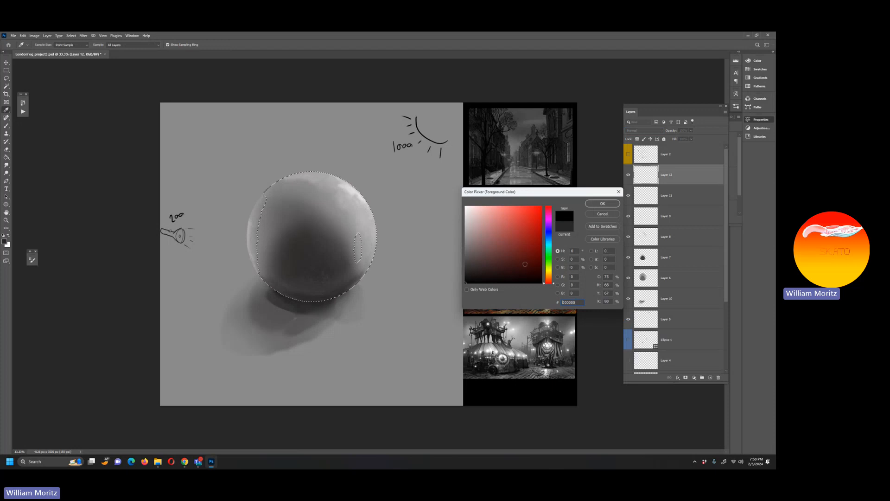
left_click(611, 202)
Darken the sphere's bottom inside the selection with a soft round brush, adjusting its size, and clear the selection.
key("b")
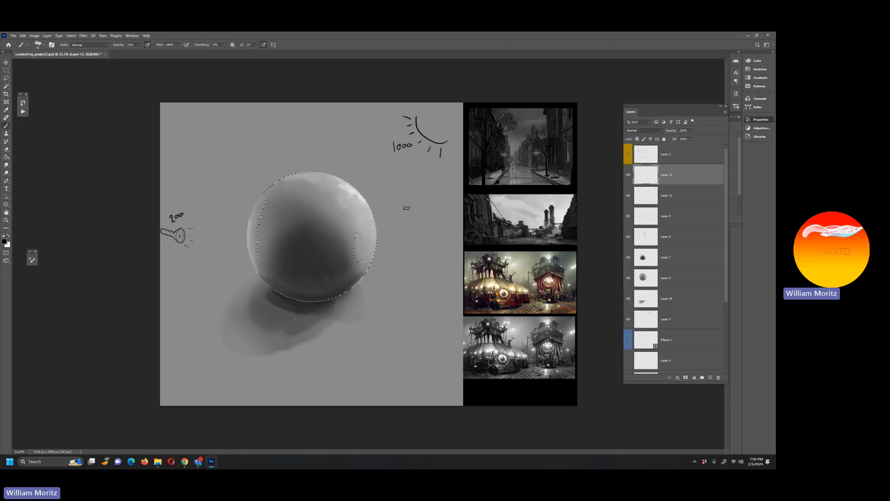
left_click(43, 45)
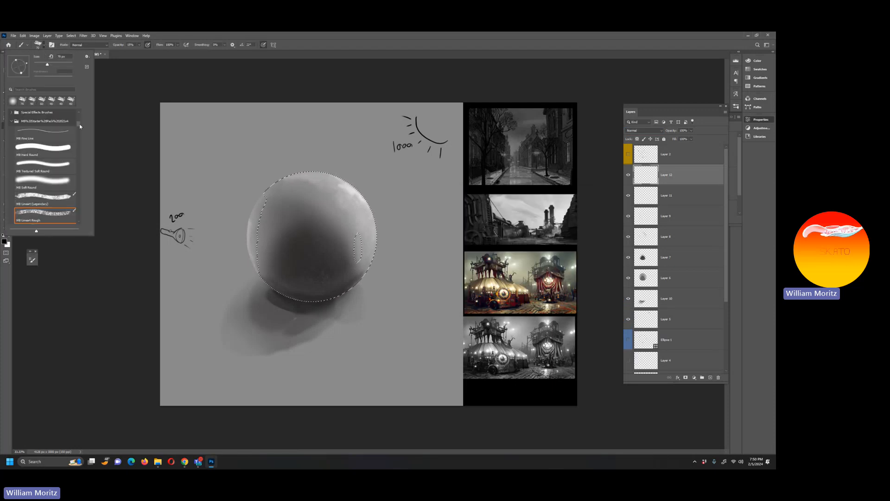
left_click_drag(80, 124, 80, 115)
left_click(59, 123)
left_click(137, 76)
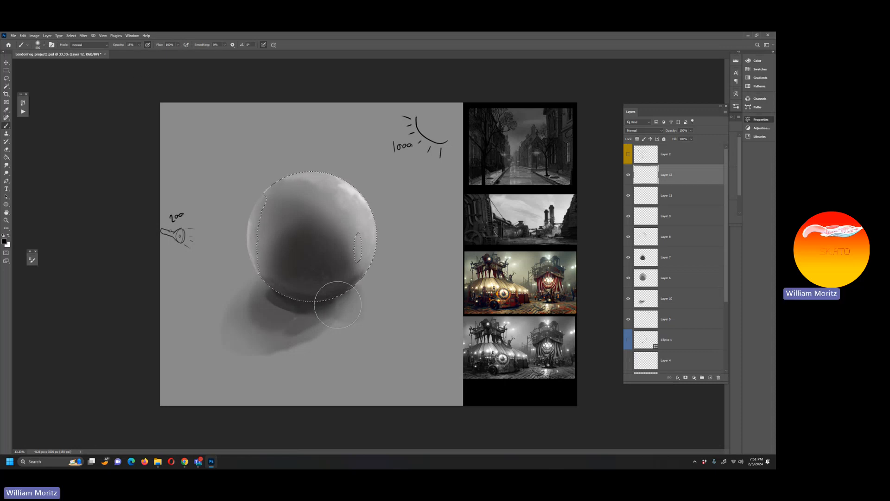
key("bracketleft")
key("bracketleft")
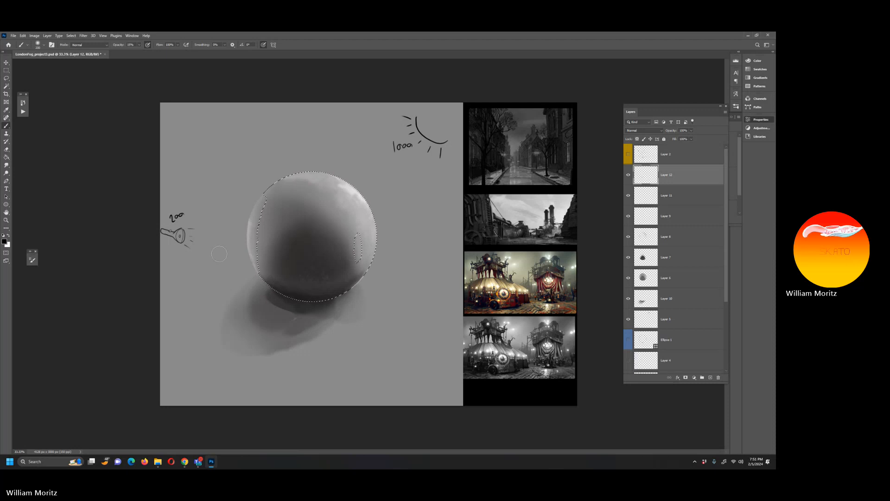
key("bracketright")
key("bracketright")
key("bracketright")
key("bracketleft")
left_click(7, 71)
left_click(43, 79)
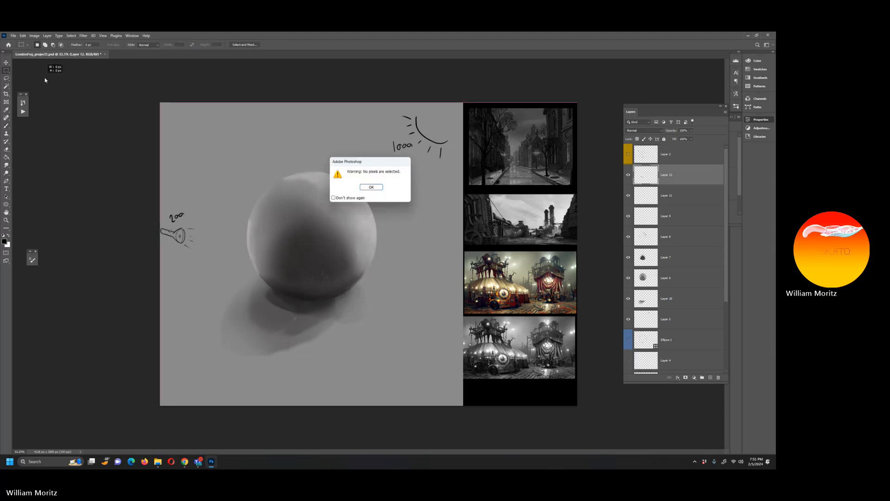
key("Return")
Refine the sphere's bottom rim with a much smaller brush and sample light grey from the sphere's left edge.
key("b")
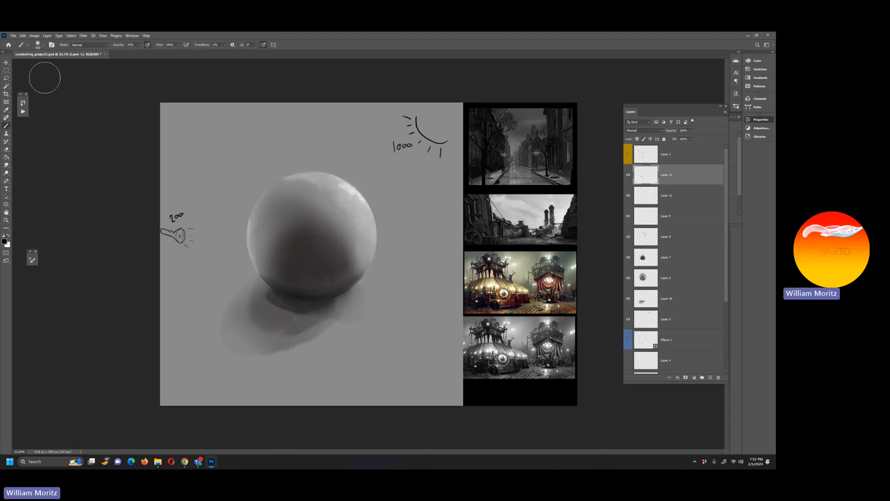
key("bracketleft")
key("bracketleft")
key("bracketleft")
key("bracketleft")
key("bracketleft")
key("bracketleft")
key("bracketleft")
key("bracketleft")
key("bracketleft")
key("bracketleft")
key("bracketleft")
left_click(260, 262, "alt")
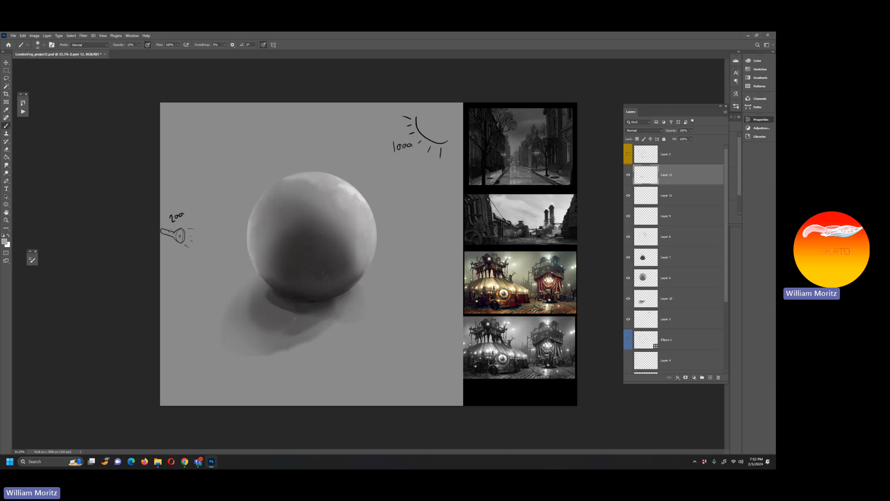
Hide the sphere's layers from Layer 12 down to Layer 5 and show the block line drawing on Layer 2.
left_click(667, 298)
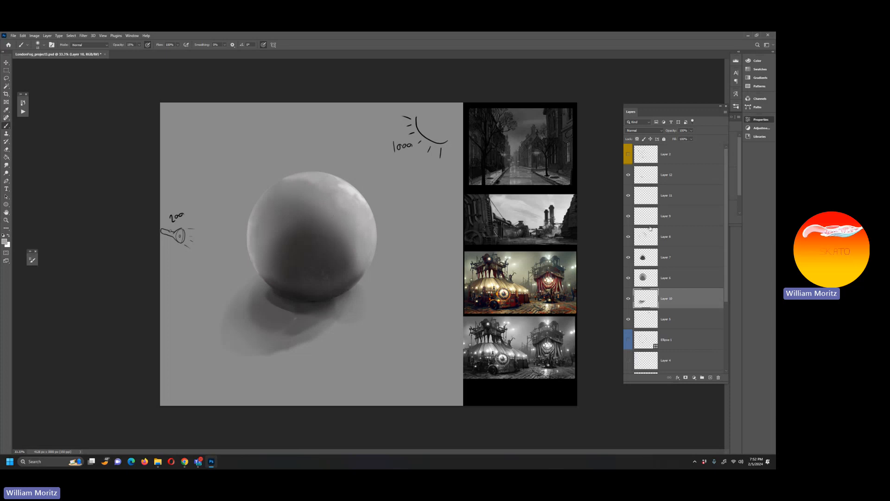
left_click(678, 182, "shift")
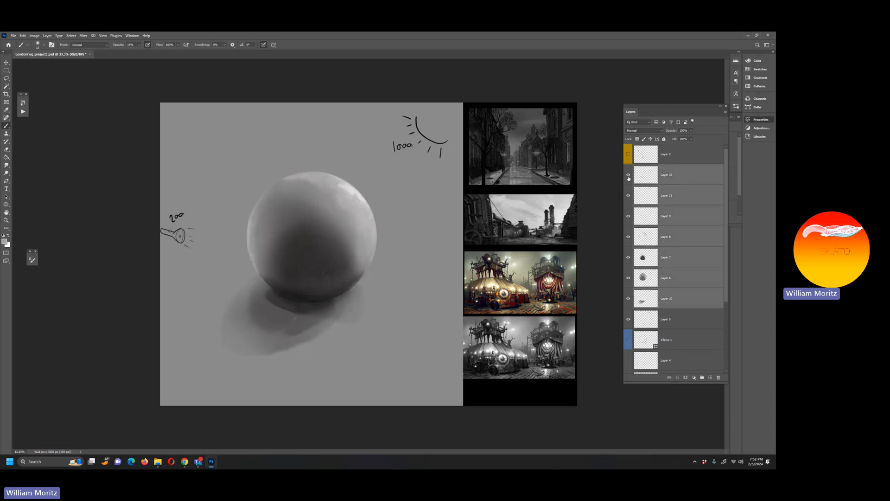
left_click_drag(628, 176, 625, 294)
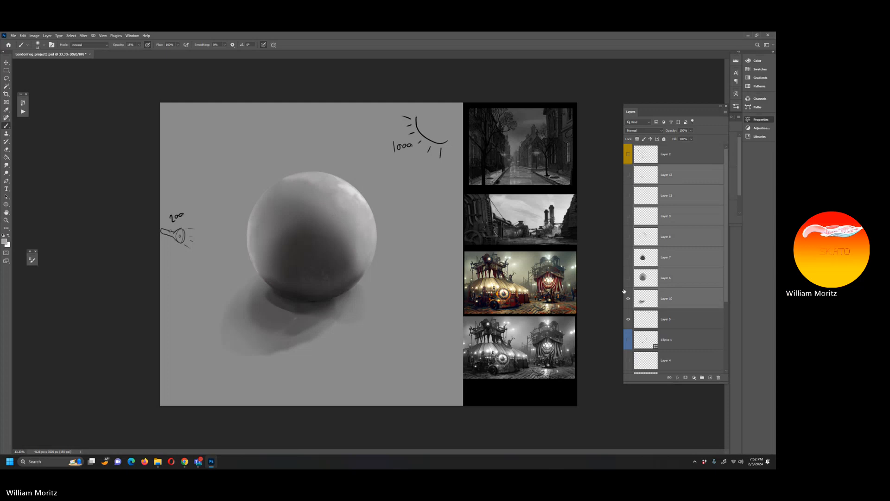
left_click(625, 322)
left_click(628, 157)
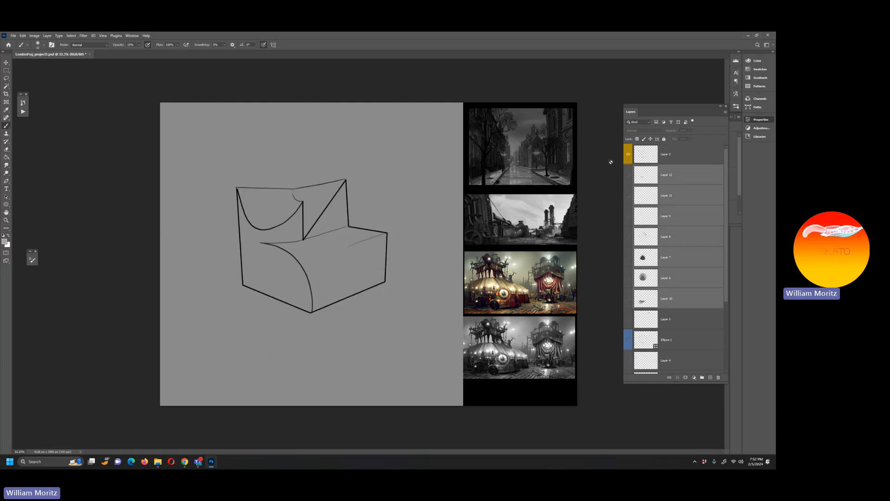
Make Layer 2 the active layer and set the foreground colour to black (000000).
left_click(704, 162)
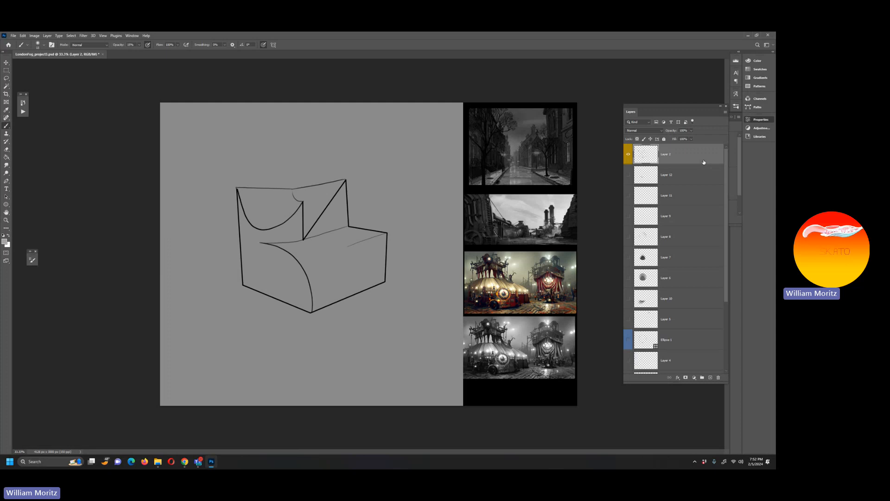
key("i")
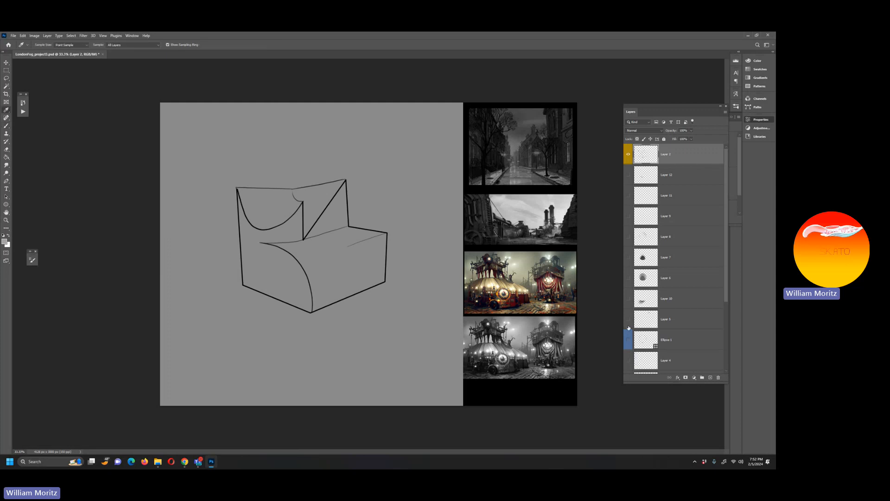
left_click(4, 241)
type("000000")
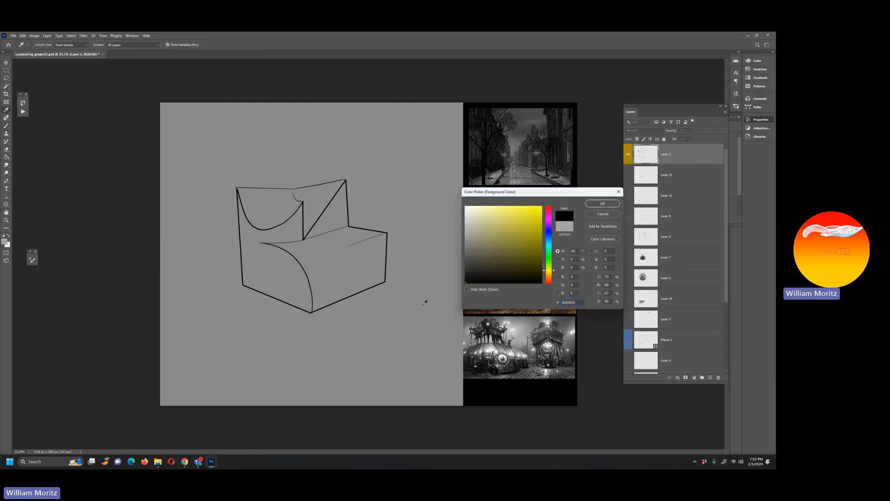
left_click(603, 203)
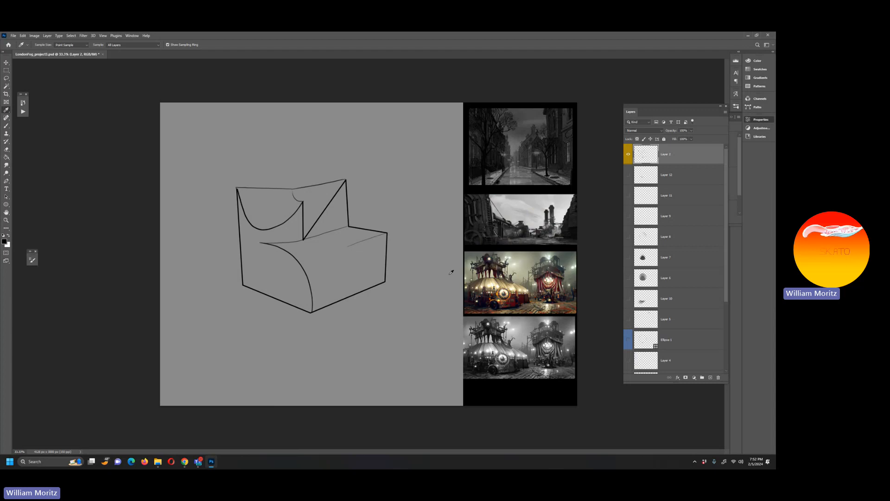
On a new layer above Layer 2, sketch the sun's arc above the block with the brush at 100% opacity.
left_click(710, 377)
key("b")
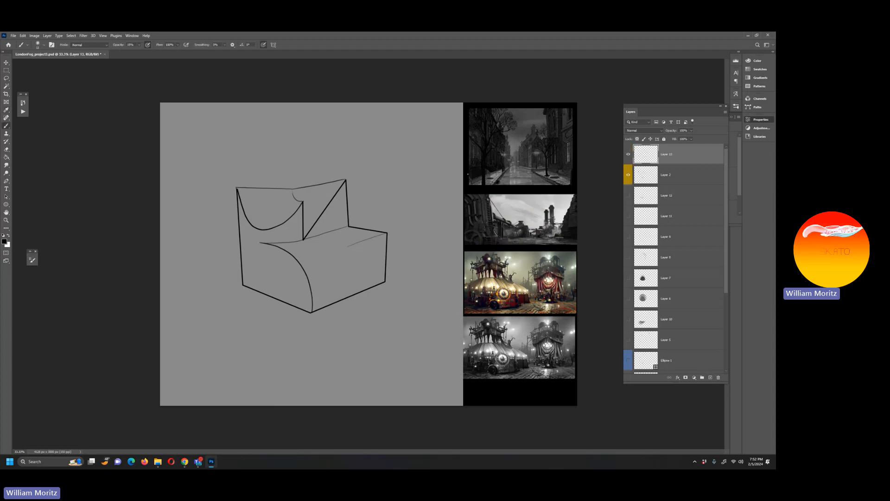
left_click(139, 45)
left_click_drag(140, 52, 165, 52)
left_click(134, 82)
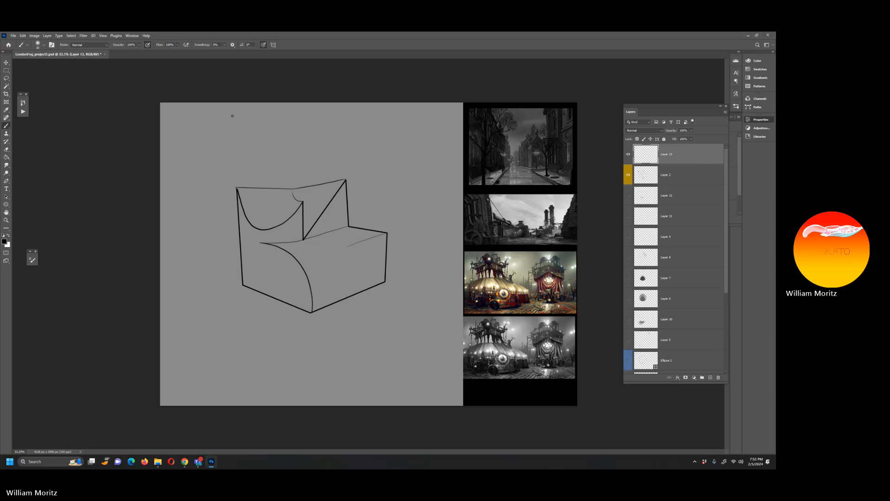
mouse_move(270, 107)
left_mouse_down()
mouse_move(265, 116)
mouse_move(232, 119)
left_mouse_up()
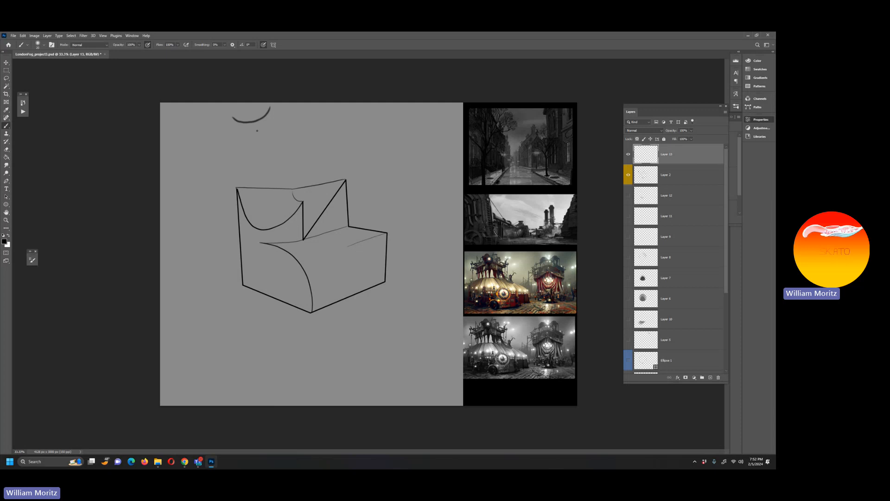
mouse_move(260, 127)
left_mouse_down()
mouse_move(296, 159)
mouse_move(322, 208)
mouse_move(330, 269)
mouse_move(340, 268)
mouse_move(342, 295)
left_mouse_up()
left_click_drag(339, 286, 334, 296)
left_click_drag(265, 273, 272, 280)
left_click_drag(270, 273, 266, 282)
key("ctrl+z")
key("ctrl+z")
key("ctrl+z")
key("ctrl+z")
key("ctrl+z")
Sketch light rays below the sun's arc and a flashlight with short beams underneath the block.
left_click_drag(246, 129, 278, 168)
left_click_drag(271, 120, 294, 118)
mouse_move(318, 358)
left_mouse_down()
mouse_move(298, 349)
mouse_move(294, 356)
mouse_move(312, 344)
mouse_move(320, 361)
mouse_move(301, 360)
mouse_move(299, 377)
mouse_move(313, 383)
mouse_move(312, 396)
mouse_move(299, 400)
mouse_move(305, 378)
left_mouse_up()
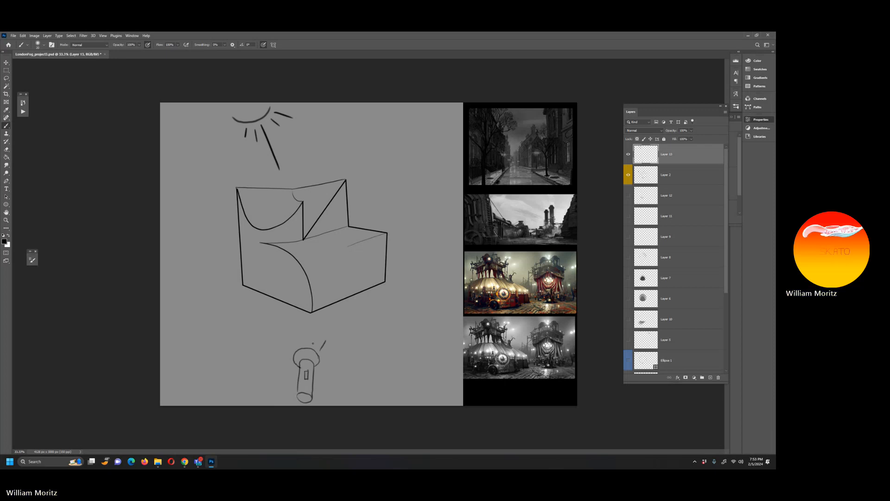
mouse_move(313, 342)
left_mouse_down()
mouse_move(315, 330)
mouse_move(287, 335)
left_mouse_up()
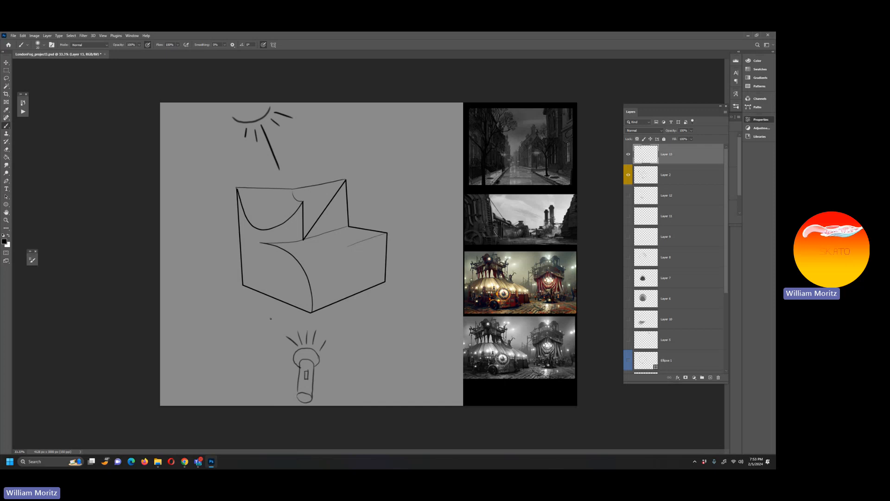
Handwrite the light strengths beside the sources: 200 next to the flashlight and 1000 next to the sun.
left_click_drag(271, 361, 276, 360)
left_click_drag(280, 358, 280, 359)
mouse_move(212, 130)
left_mouse_down()
mouse_move(211, 139)
mouse_move(216, 130)
left_mouse_up()
left_click_drag(221, 128, 226, 126)
Select all the block's faces on Layer 2 with the Magic Wand and add a new layer above it.
left_click(6, 86)
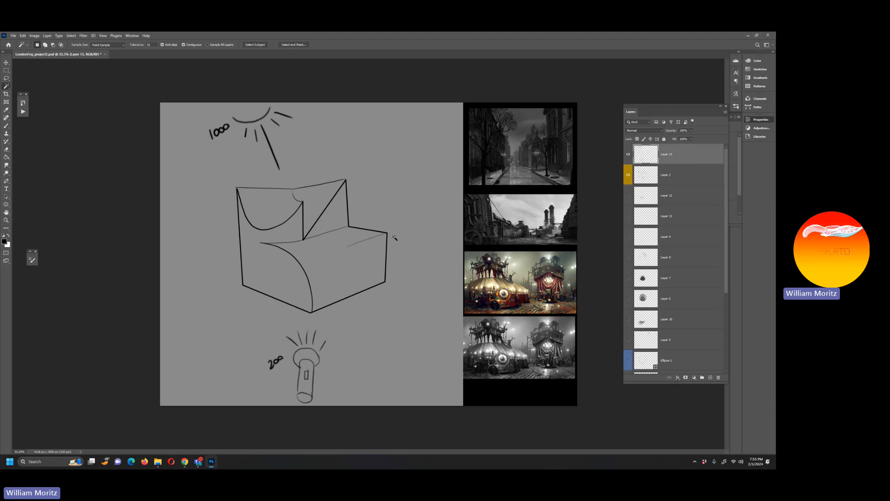
left_click(628, 174)
left_click(628, 174)
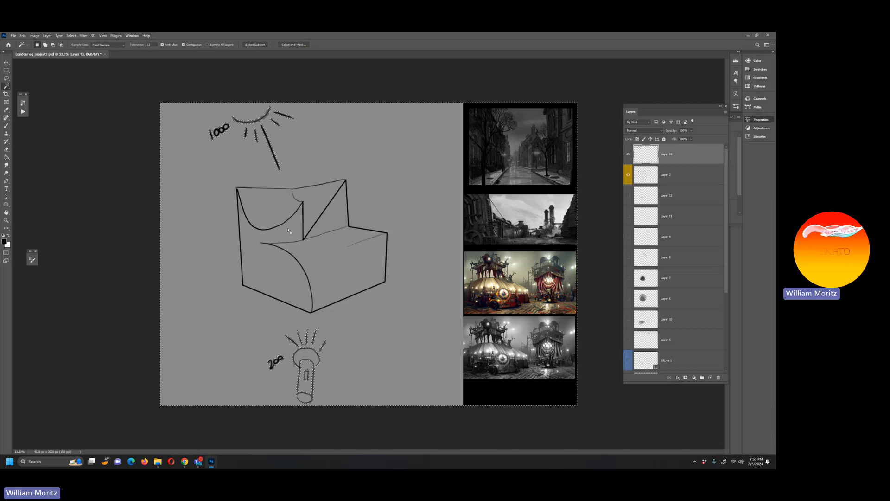
left_click(646, 174)
left_click(322, 248)
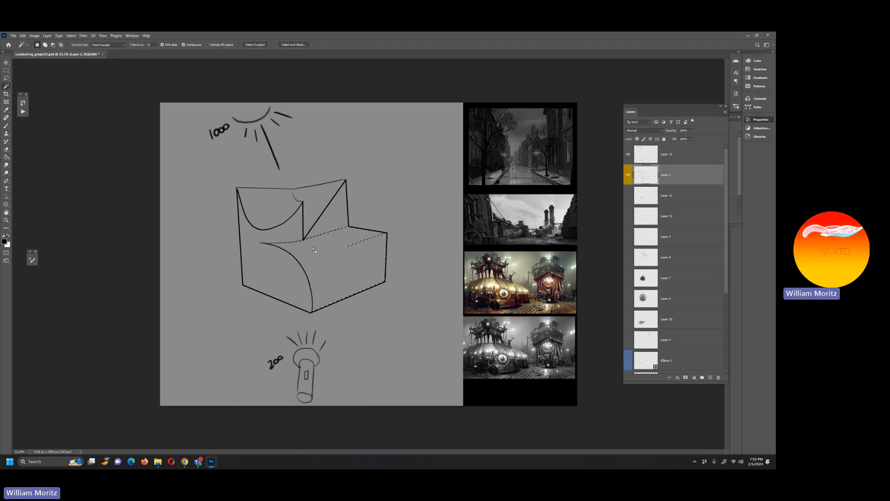
left_click(318, 210, "shift")
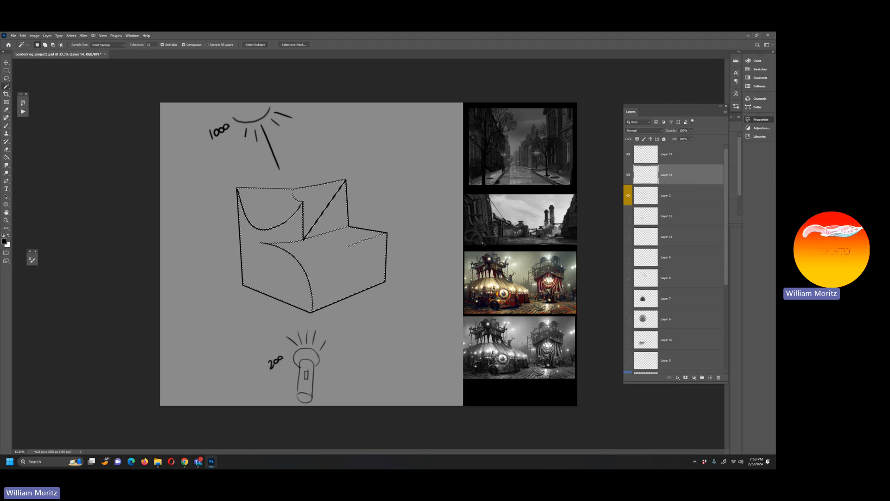
Sample the canvas's background grey and set the foreground colour to a darker grey for brushing.
key("i")
left_click(390, 206)
left_click(5, 241)
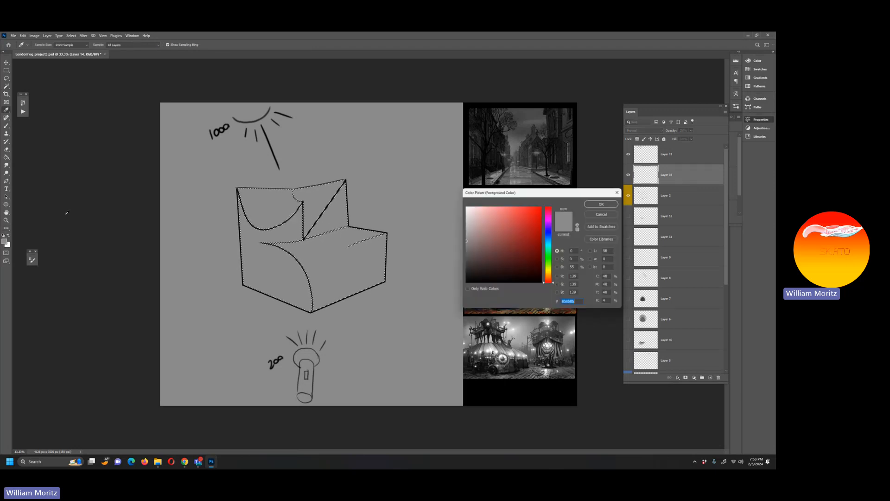
left_click(602, 203)
key("b")
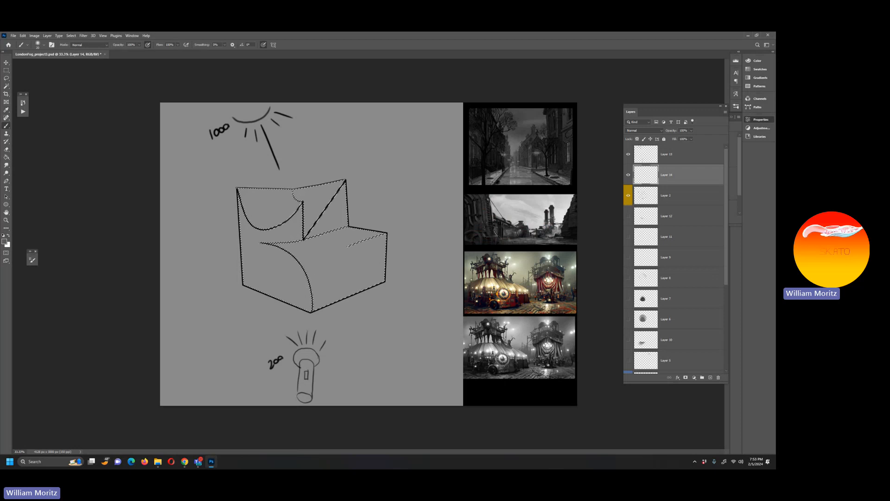
Choose a flat, textured brush preset and lower its opacity to 35%.
left_click(45, 45)
left_click_drag(79, 119, 78, 125)
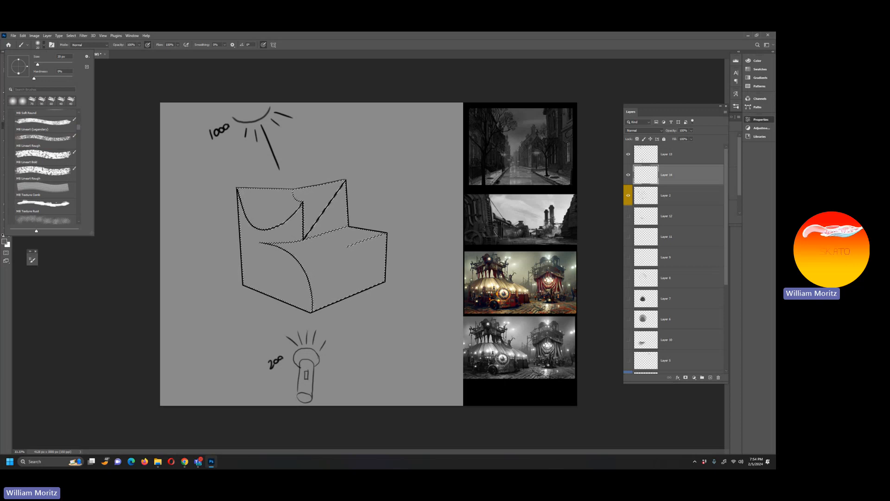
left_click(46, 138)
left_click(144, 160)
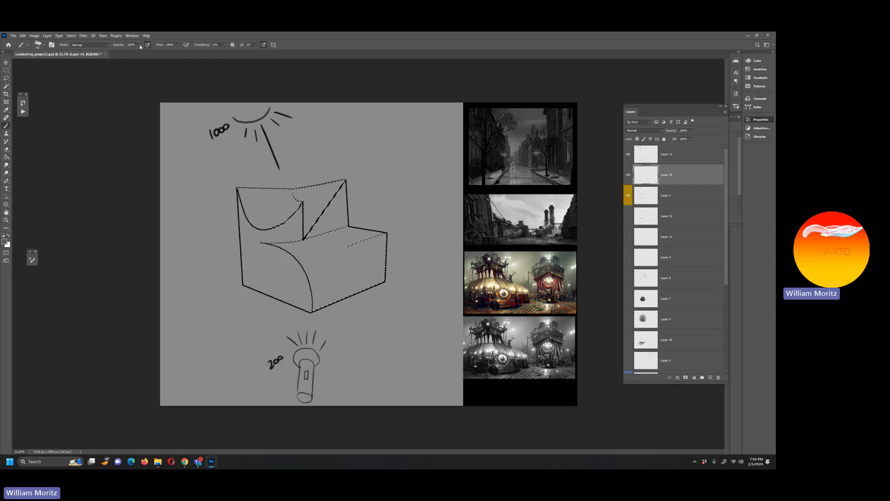
left_click_drag(139, 45, 122, 52)
left_click(120, 102)
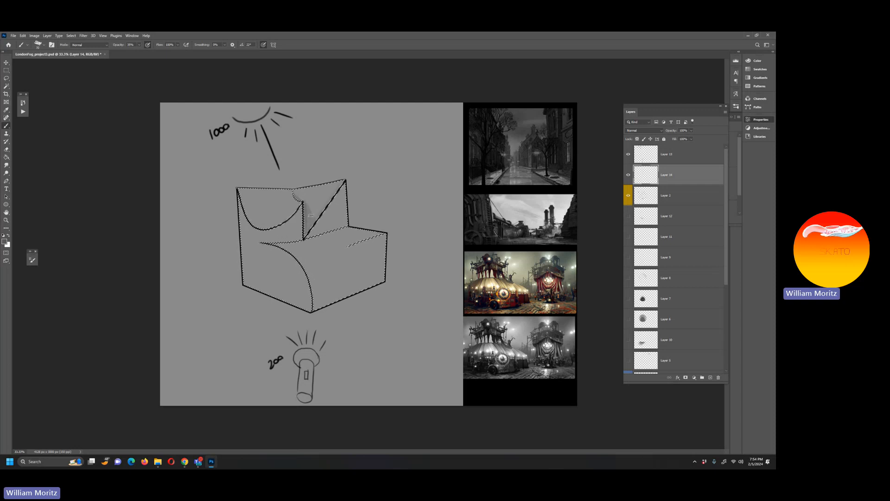
Shade the block's triangular notch, the raised wall beside it and the adjoining top surface with a slightly smaller brush.
key("bracketleft")
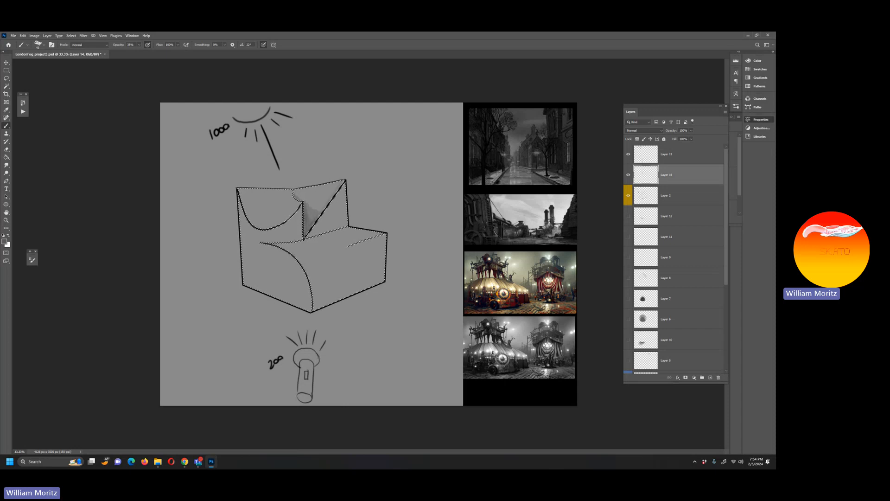
mouse_move(304, 204)
left_mouse_down()
mouse_move(312, 223)
mouse_move(304, 227)
mouse_move(339, 188)
left_mouse_up()
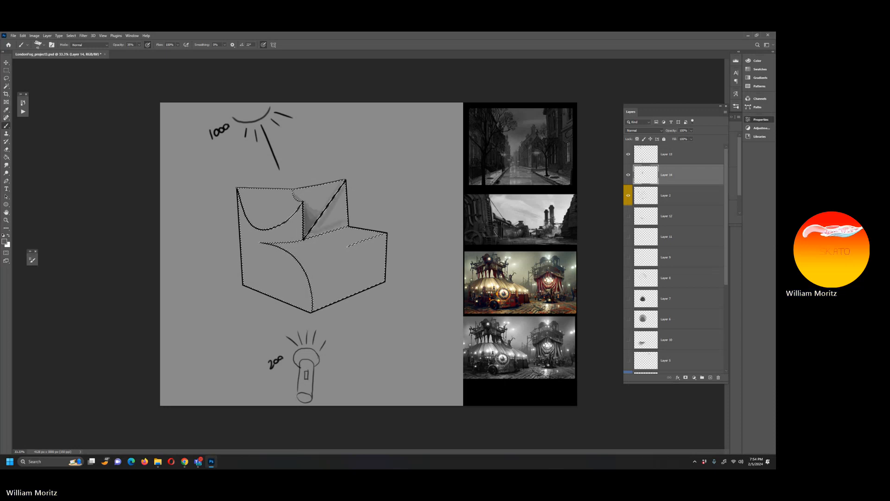
mouse_move(325, 232)
left_mouse_down()
mouse_move(342, 186)
mouse_move(336, 220)
left_mouse_up()
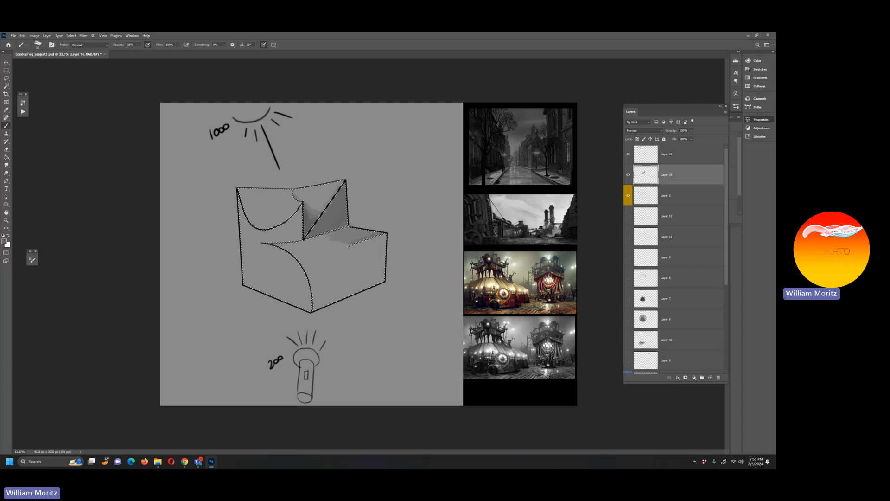
left_click_drag(330, 235, 356, 229)
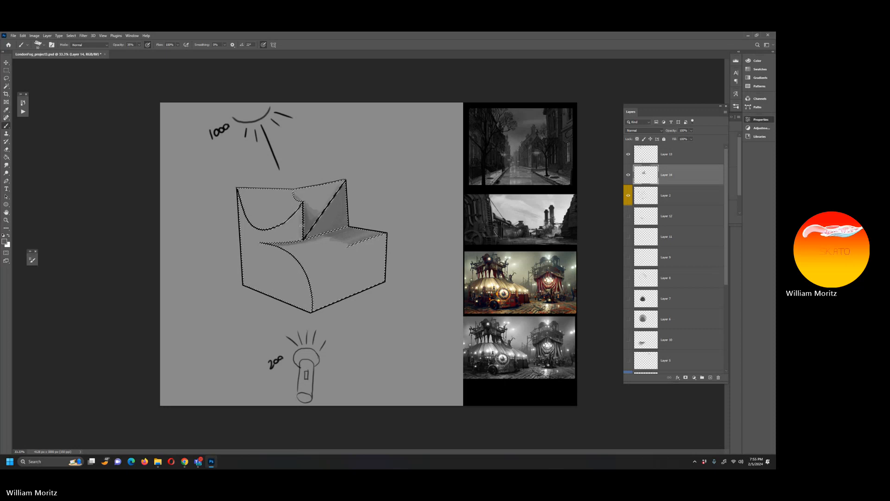
Shade the block's front face below the scooped curve, down its outer edge and along the large curved edge.
mouse_move(302, 202)
left_mouse_down()
mouse_move(288, 224)
mouse_move(260, 231)
mouse_move(239, 206)
left_mouse_up()
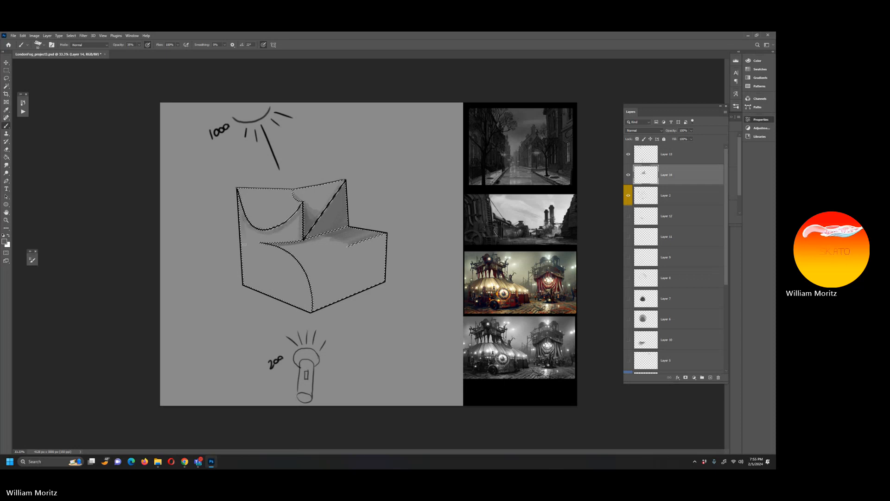
left_click_drag(244, 245, 248, 280)
mouse_move(280, 251)
left_mouse_down()
mouse_move(301, 274)
mouse_move(299, 266)
mouse_move(306, 315)
mouse_move(293, 264)
mouse_move(299, 284)
left_mouse_up()
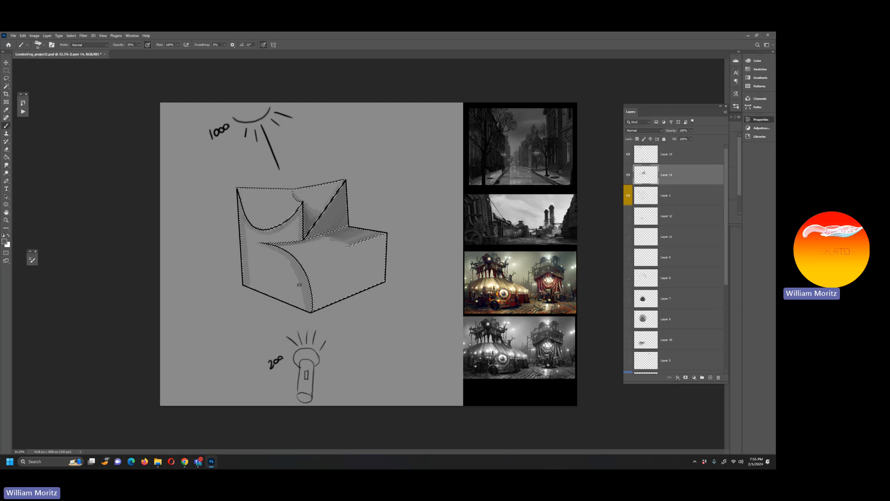
Fill in the shading on the block's front and right faces with a larger brush, and clear the selection.
key("bracketright")
key("bracketright")
key("bracketright")
key("bracketright")
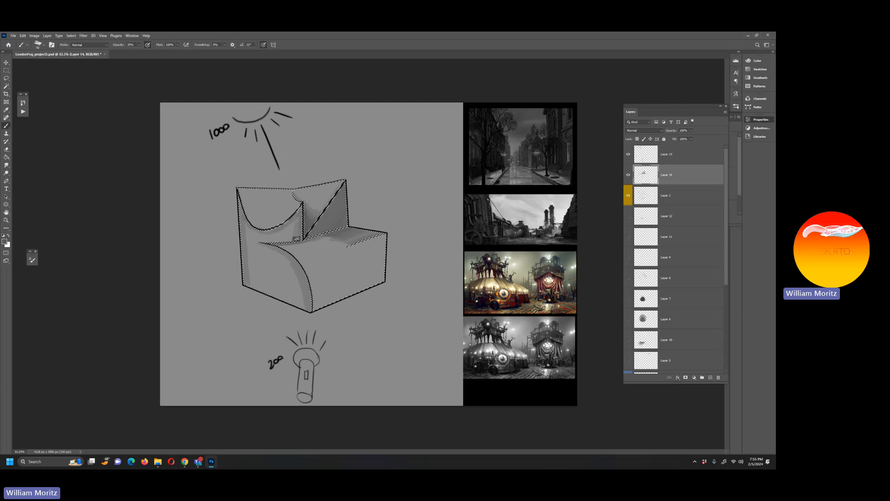
mouse_move(295, 239)
left_mouse_down()
mouse_move(255, 240)
mouse_move(259, 230)
mouse_move(249, 231)
mouse_move(251, 293)
mouse_move(257, 282)
mouse_move(269, 292)
mouse_move(268, 251)
mouse_move(304, 308)
mouse_move(276, 254)
mouse_move(306, 311)
mouse_move(267, 246)
mouse_move(305, 286)
mouse_move(269, 245)
mouse_move(307, 289)
mouse_move(242, 239)
mouse_move(237, 197)
mouse_move(243, 254)
mouse_move(235, 194)
mouse_move(246, 293)
mouse_move(236, 191)
mouse_move(250, 286)
mouse_move(258, 280)
mouse_move(247, 229)
mouse_move(256, 268)
mouse_move(261, 253)
mouse_move(281, 296)
mouse_move(277, 263)
left_mouse_up()
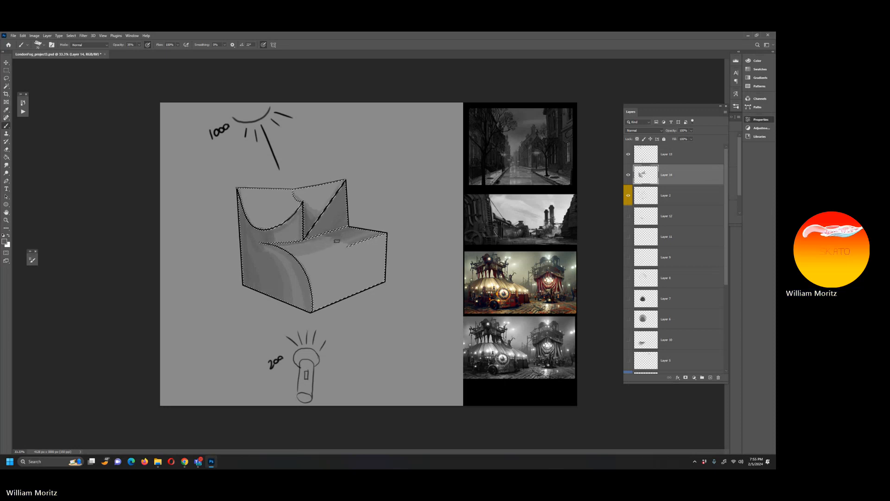
mouse_move(383, 236)
left_mouse_down()
mouse_move(381, 287)
mouse_move(368, 279)
mouse_move(361, 246)
mouse_move(352, 282)
mouse_move(345, 260)
mouse_move(353, 292)
mouse_move(330, 264)
mouse_move(339, 302)
left_mouse_up()
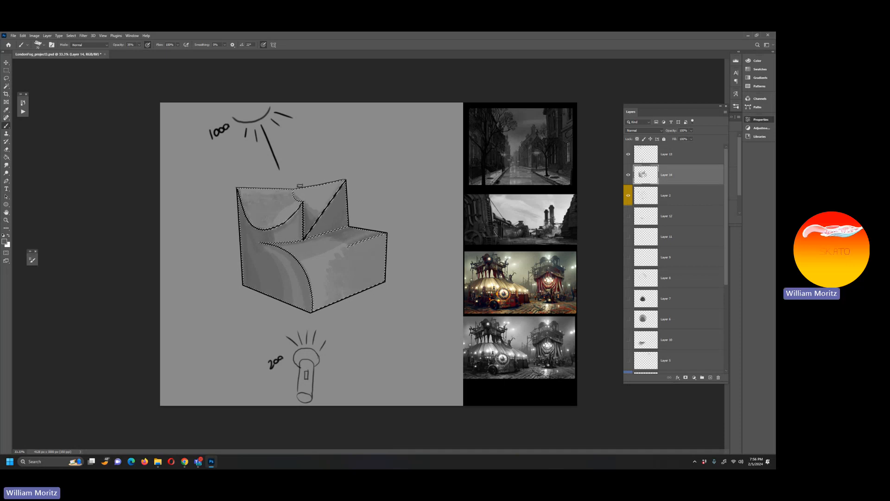
left_click(6, 78)
left_click(116, 95)
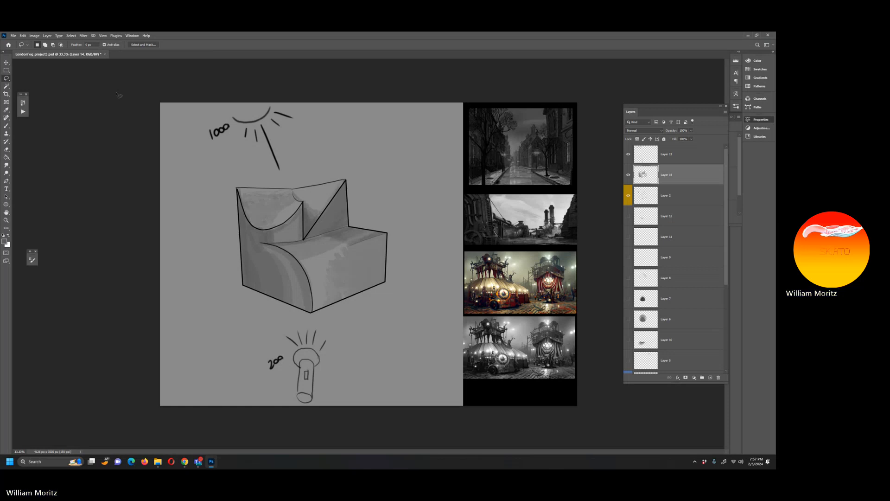
key("b")
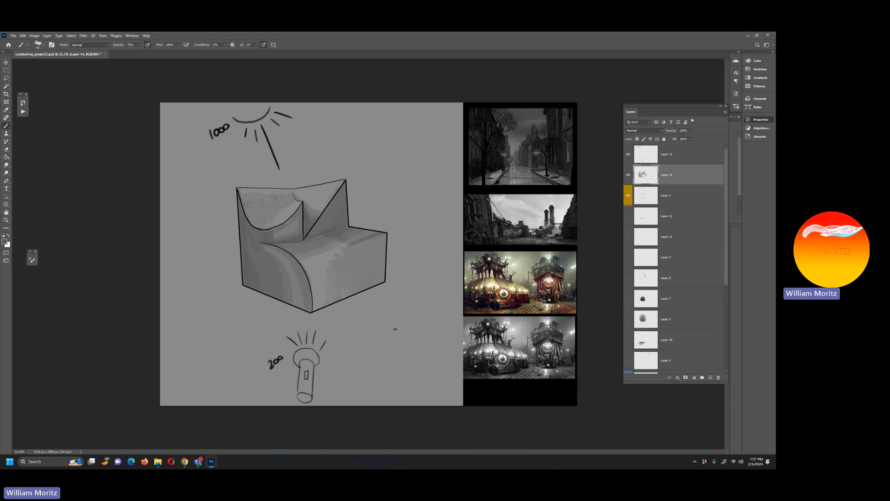
Reselect all the block's faces on Layer 2 with the Magic Wand and make Layer 14 active.
left_click(643, 199)
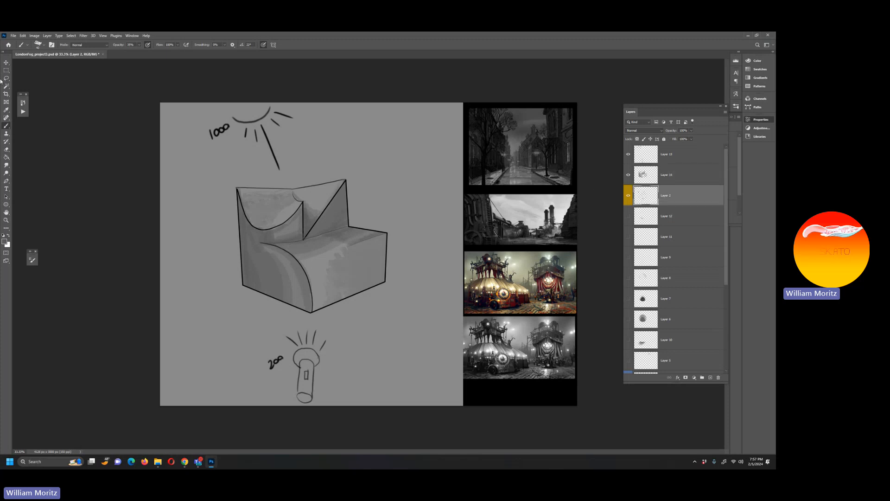
left_click(6, 86)
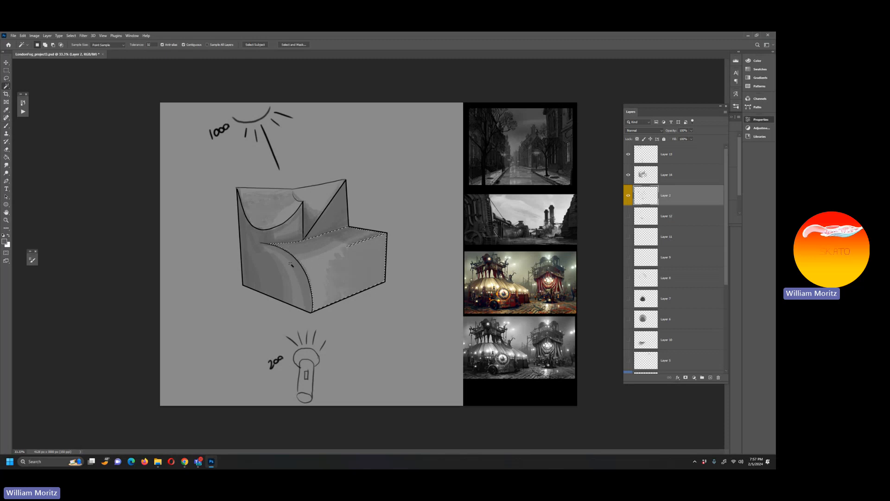
left_click(332, 221, "shift")
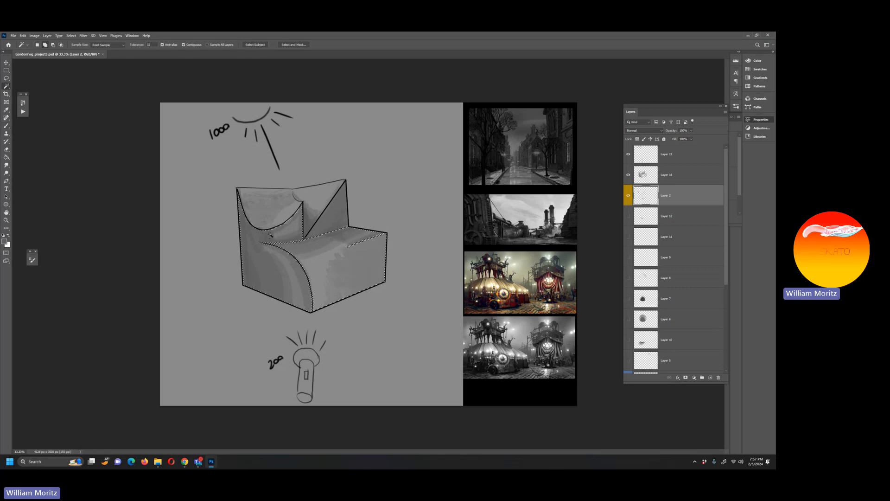
left_click(332, 221, "shift")
left_click(314, 199, "shift")
left_click(248, 200, "shift")
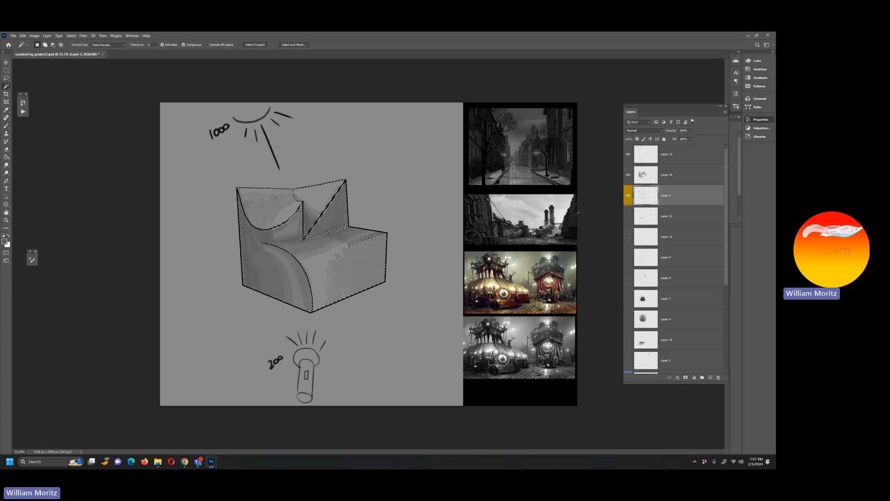
left_click(669, 180)
Deepen the shading on the block's front, top and right faces with a dark grey of 25% brightness, reducing the brush size.
key("i")
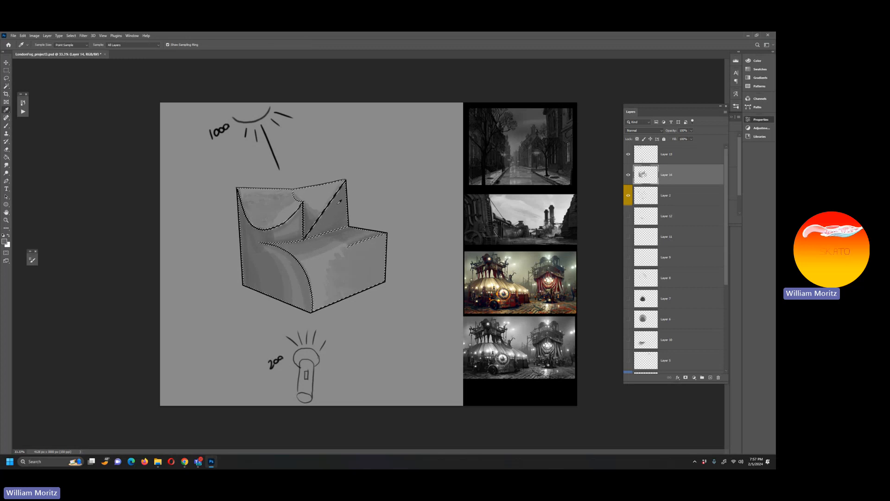
left_click(4, 242)
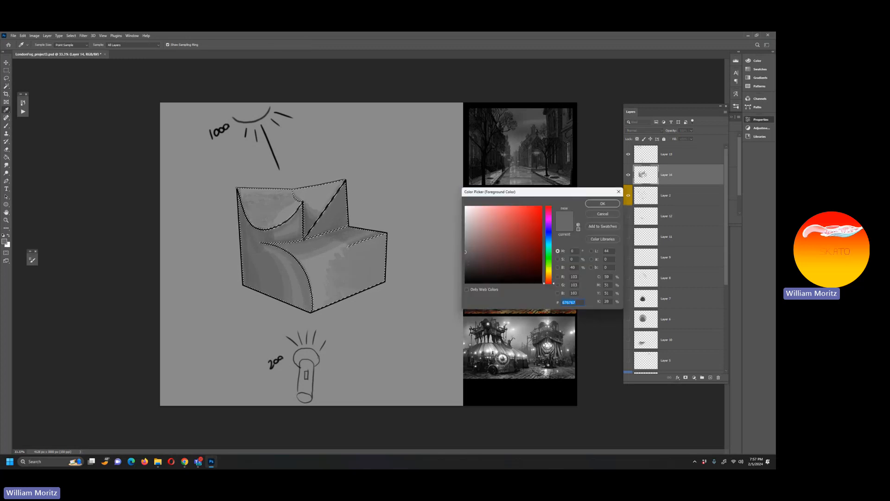
left_click(608, 204)
key("b")
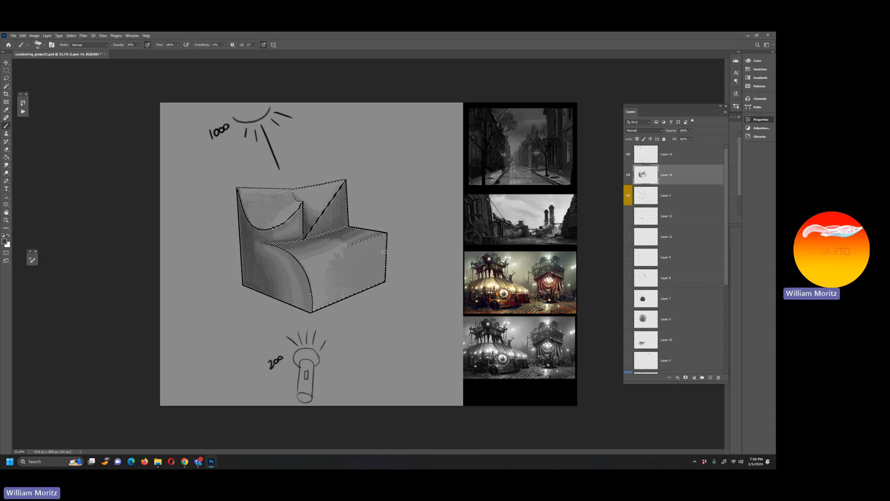
mouse_move(386, 254)
left_mouse_down()
mouse_move(387, 234)
mouse_move(370, 291)
mouse_move(373, 240)
mouse_move(360, 287)
mouse_move(366, 251)
left_mouse_up()
key("bracketleft")
key("bracketleft")
key("bracketleft")
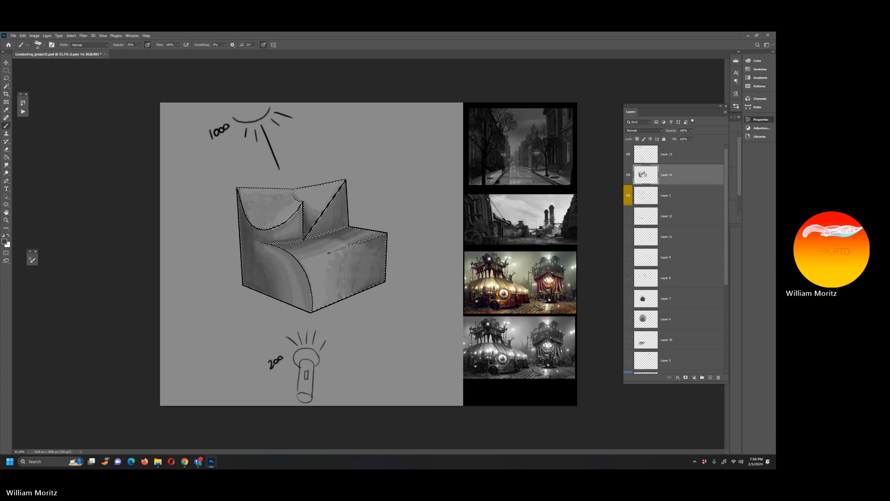
Add a new layer above Layer 14 and set the foreground colour to a light grey of 75% brightness.
left_click(710, 376)
left_click(5, 239)
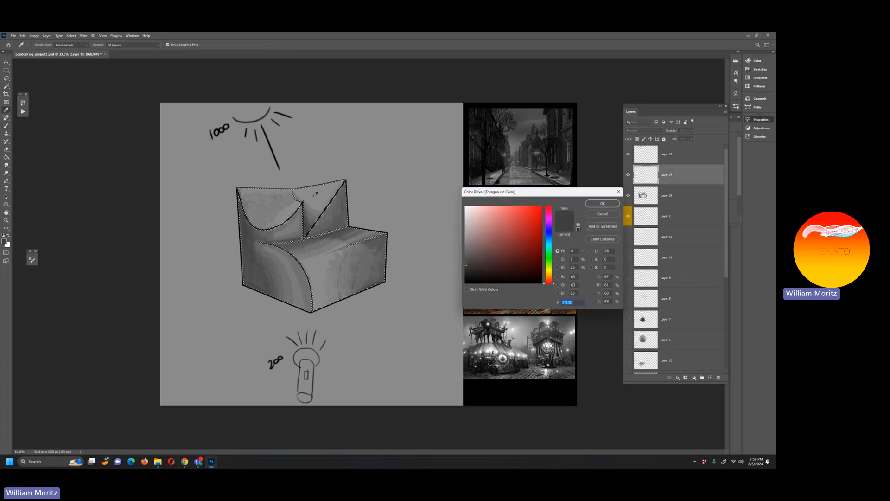
left_click(467, 241)
left_click(460, 224)
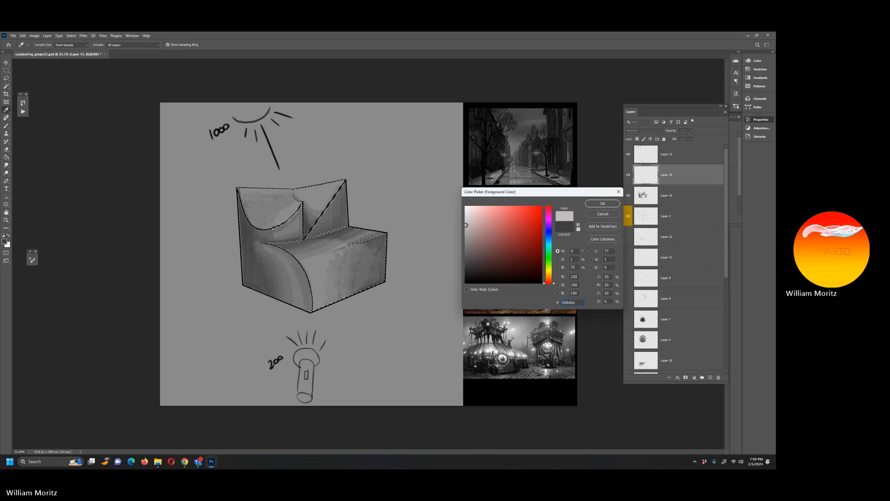
left_click(602, 203)
Clear the selection, reselect all the block's faces on Layer 2 with the Magic Wand, and make Layer 15 active.
key("l")
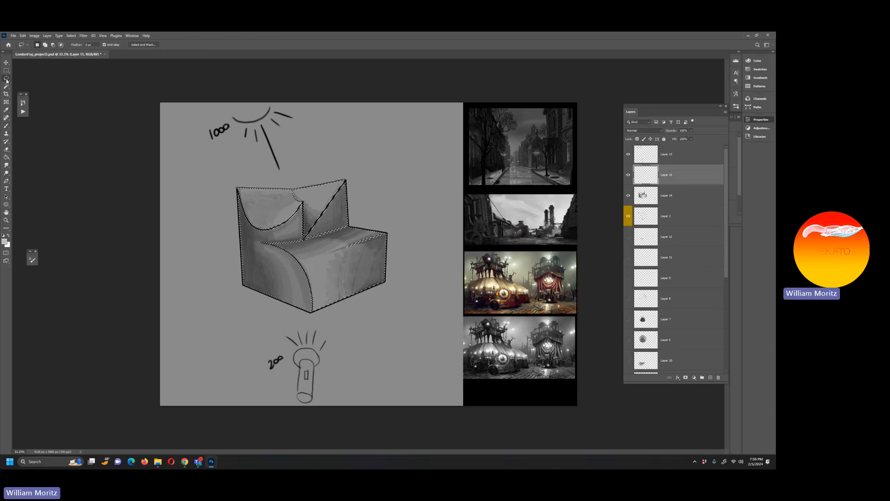
key("ctrl+d")
key("w")
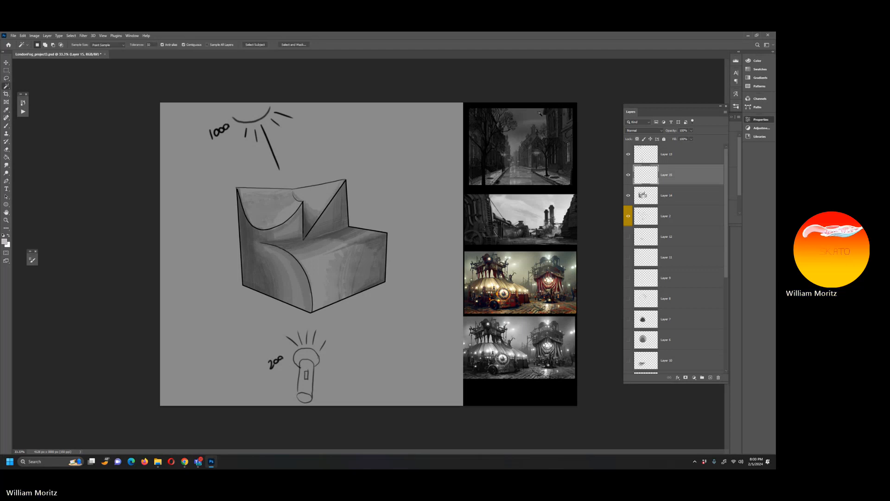
left_click(663, 216)
left_click(266, 206)
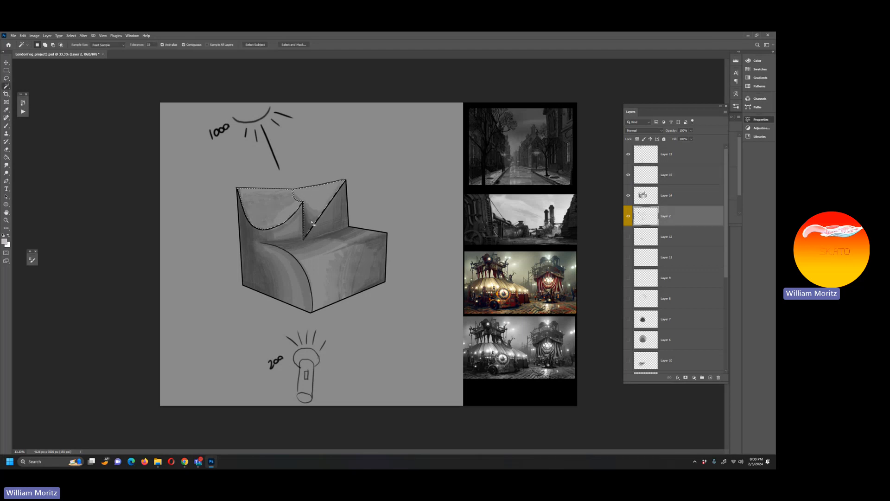
key("shift")
left_click(321, 262, "shift")
left_click(668, 176)
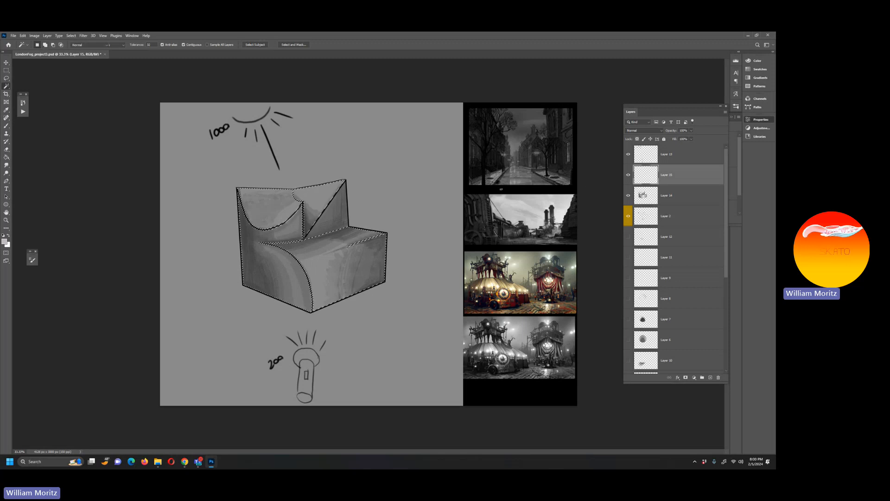
Switch to the Brush and set the foreground colour to a light grey of 74% brightness.
key("b")
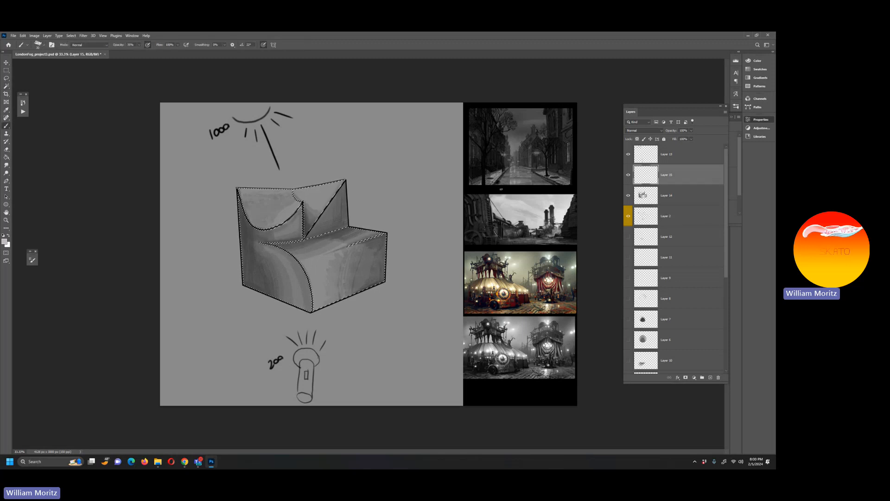
left_click(4, 239)
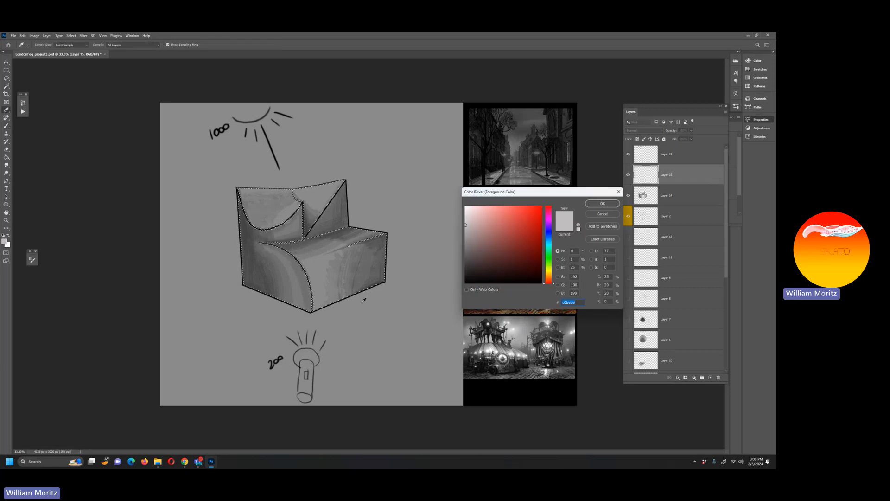
left_click(386, 209)
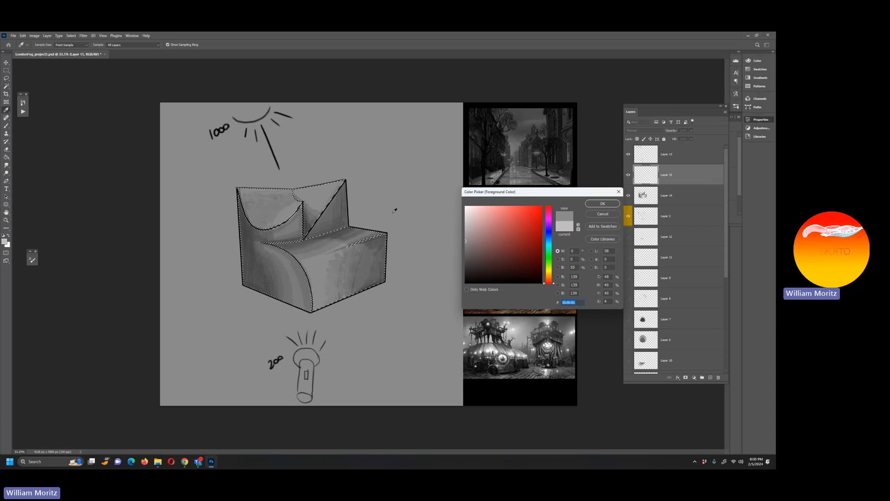
left_click(464, 225)
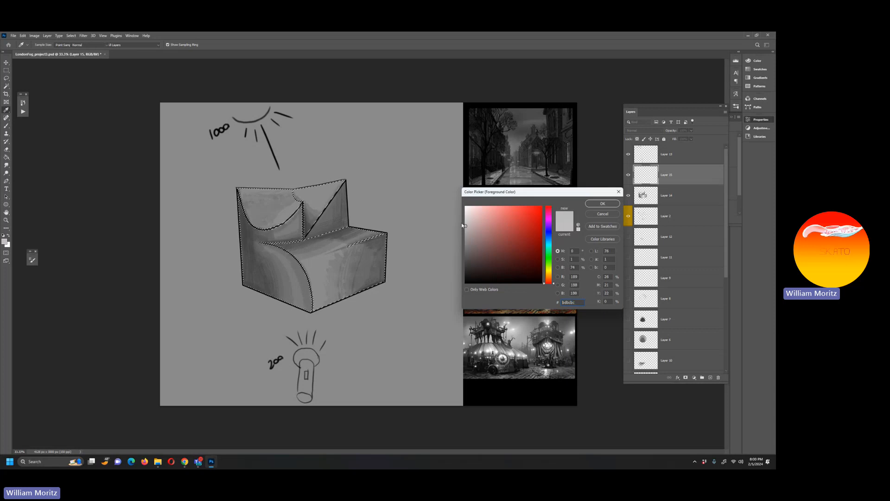
key("Return")
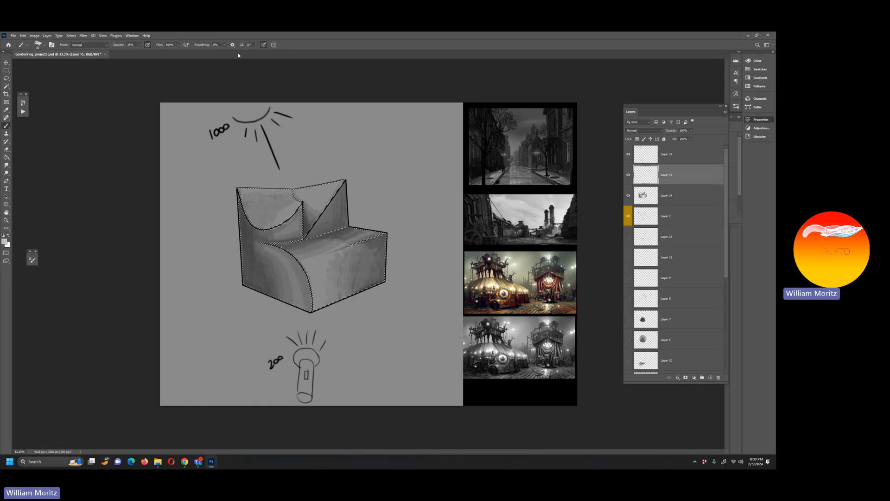
Raise the brush smoothing, set opacity to 100%, and paint highlights along the block's top edge and the small curved notch.
left_click(222, 44)
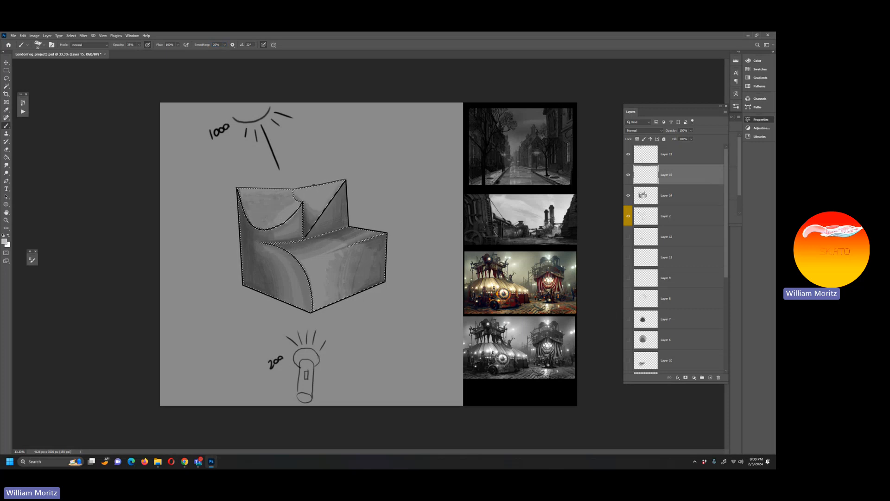
left_click(139, 45)
left_click(130, 88)
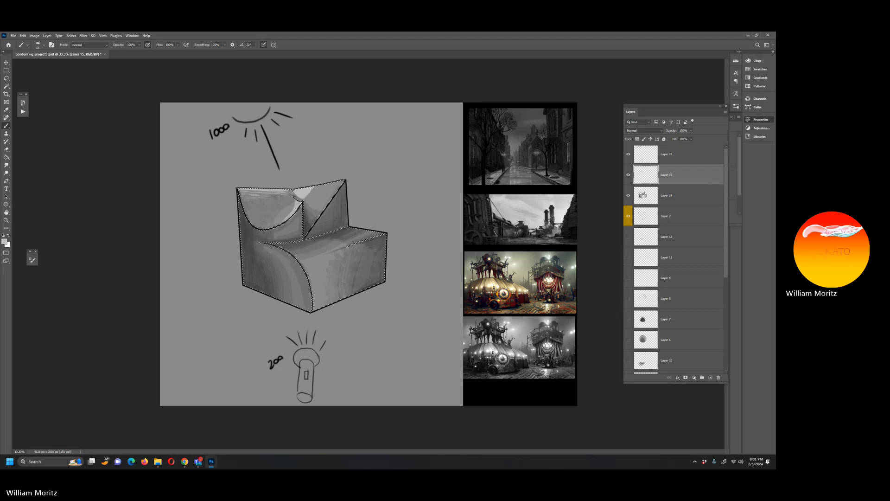
key("bracketright")
key("bracketright")
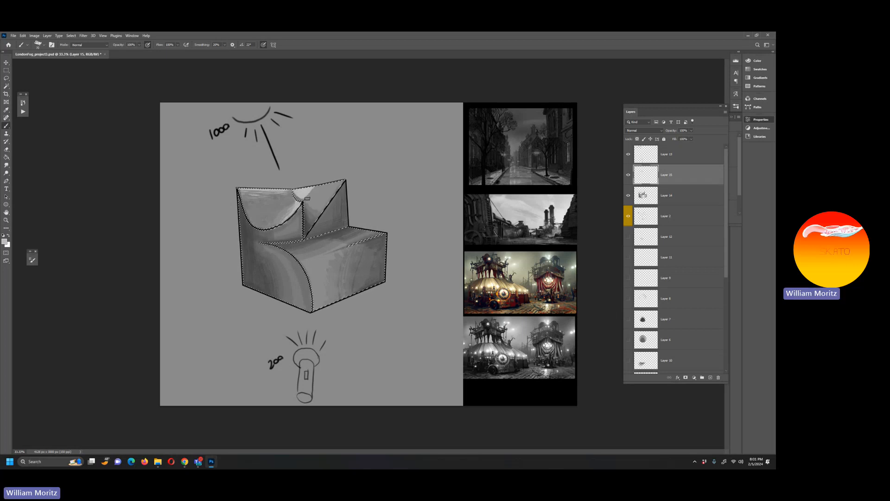
Reduce the brush opacity to about half and lighten the triangular face beside the notch.
left_click(139, 45)
left_click(125, 52)
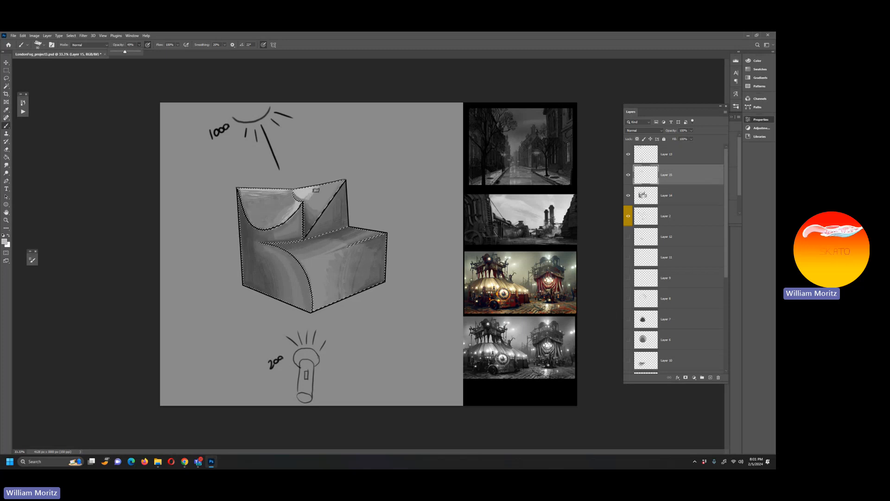
left_click(316, 190)
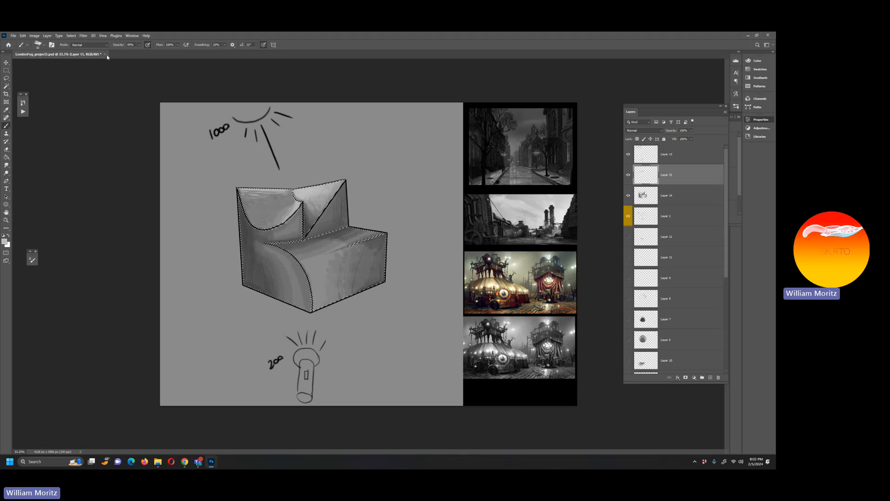
Lower the brush opacity to 29% and blend soft light into the scooped face and triangular notch.
left_click(139, 45)
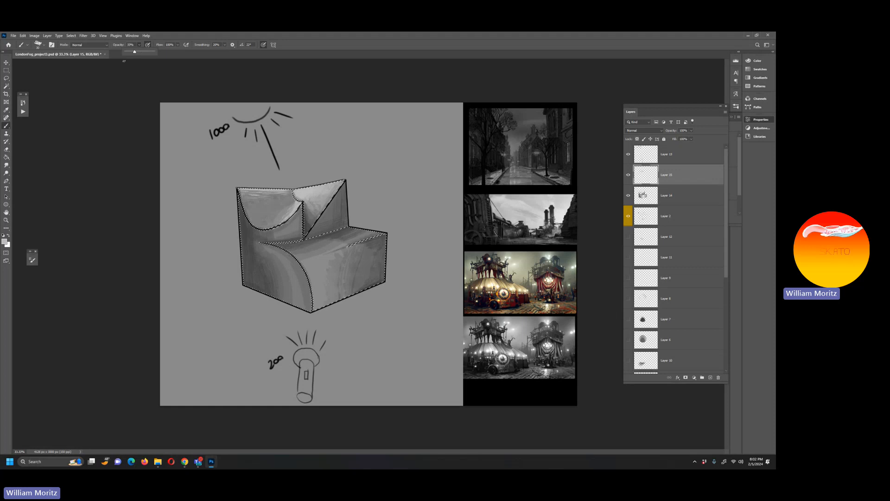
left_click(130, 52)
left_click(120, 46)
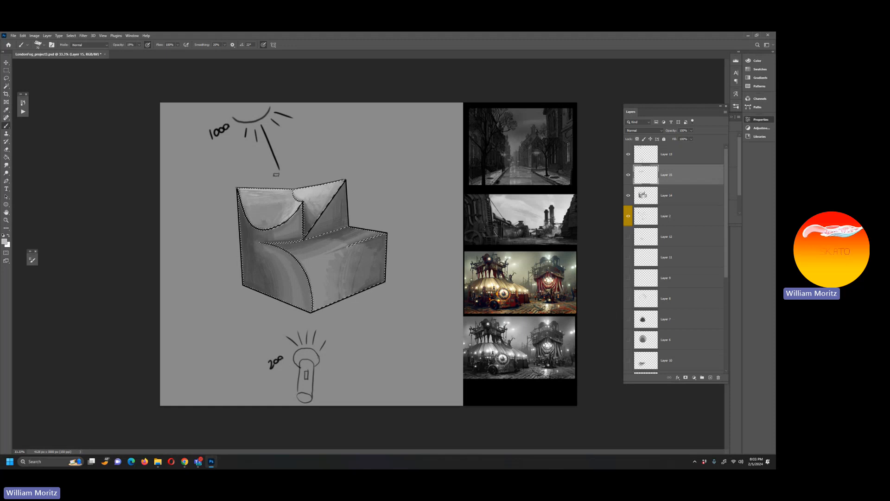
Set the brush opacity to 47%, paint light strokes over the block's front face, curved surface and right face, and clear the selection.
left_click_drag(145, 53, 149, 51)
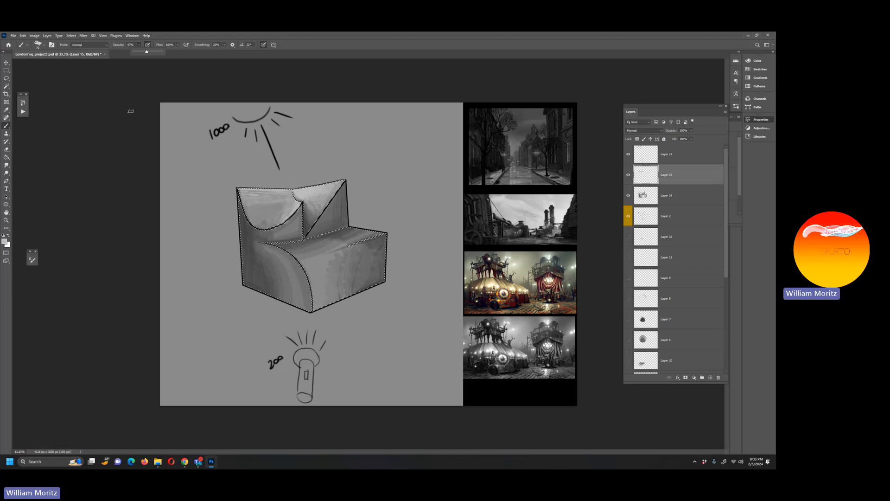
left_click(126, 134)
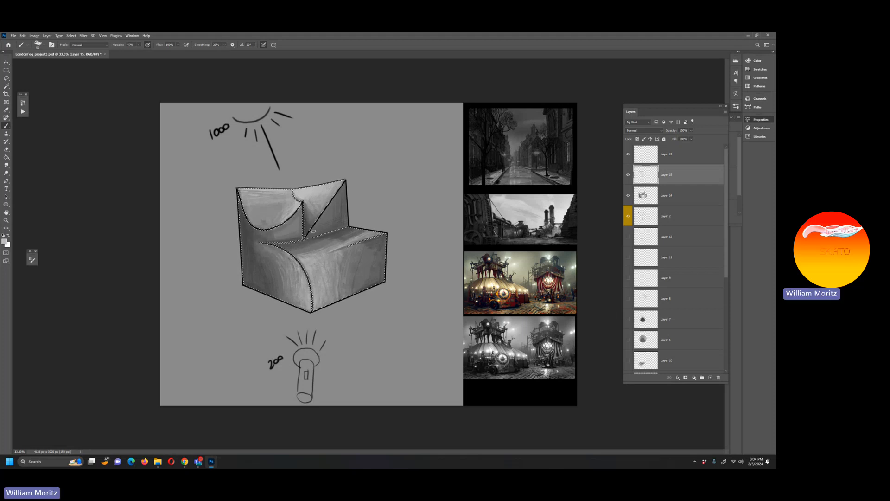
left_click(6, 79)
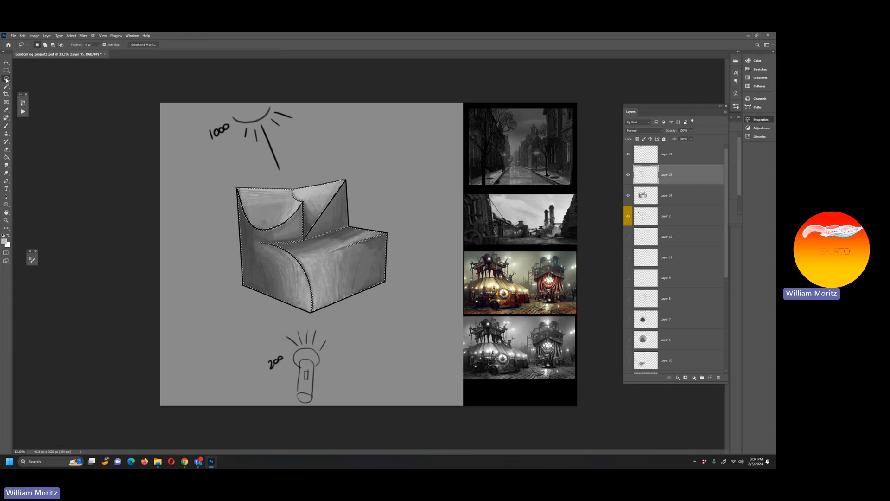
key("ctrl+d")
key("b")
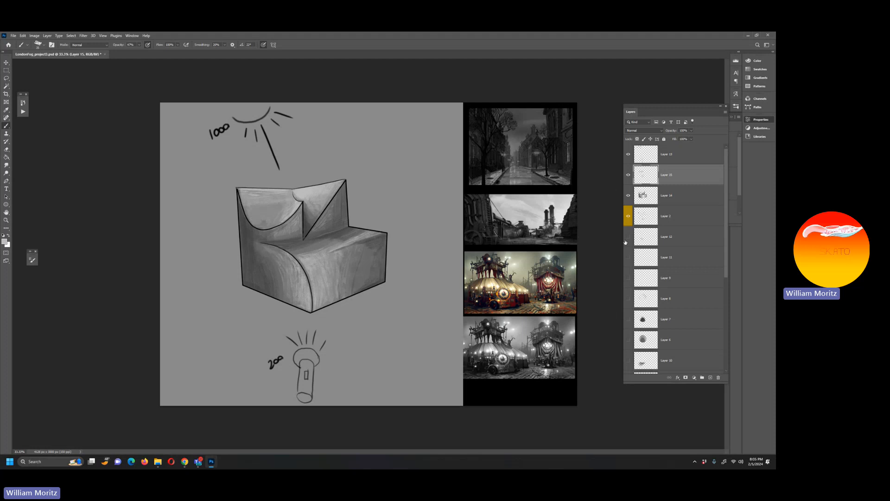
Toggle the visibility of Layers 15, 14 and 2 to compare the block with and without its light, shadow and line work.
left_click(629, 175)
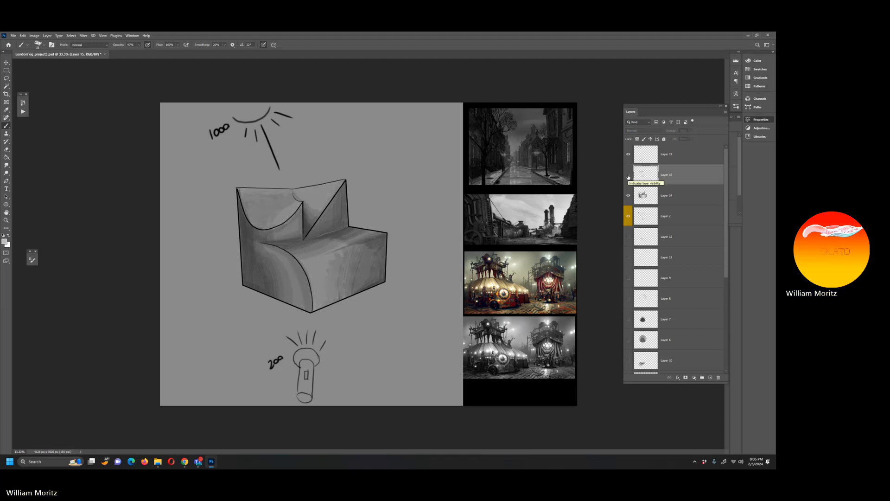
left_click(629, 195)
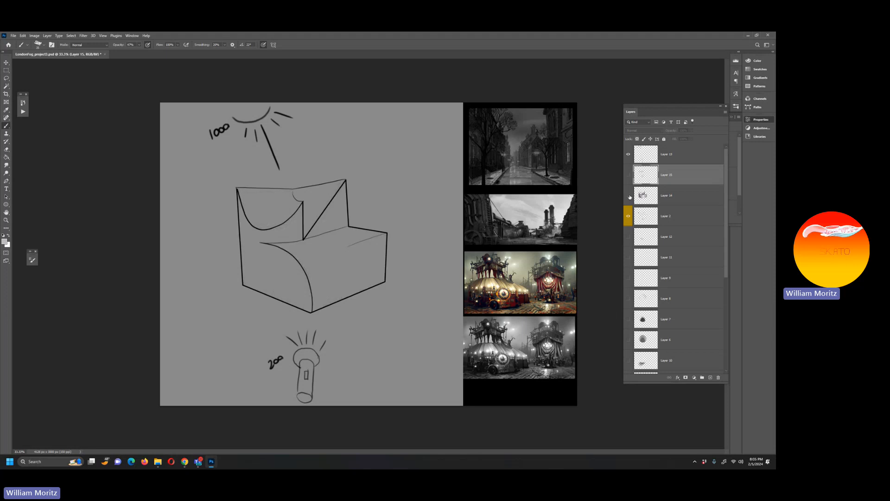
left_click(629, 196)
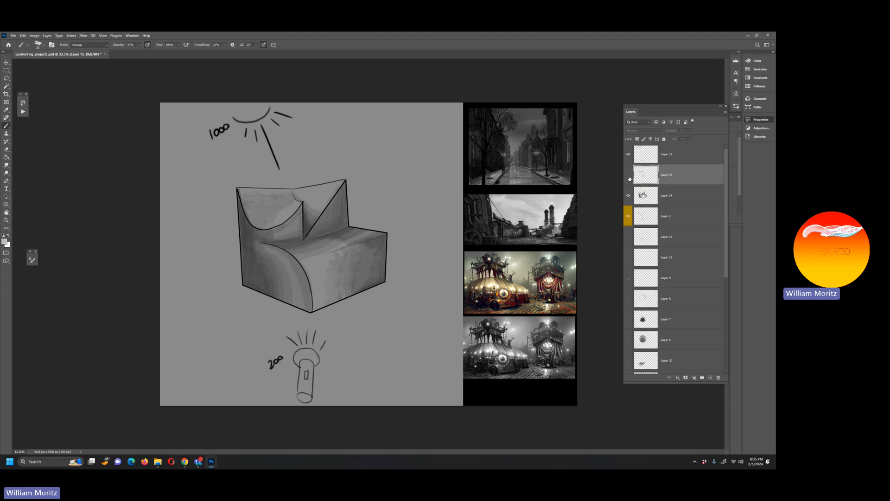
left_click(629, 176)
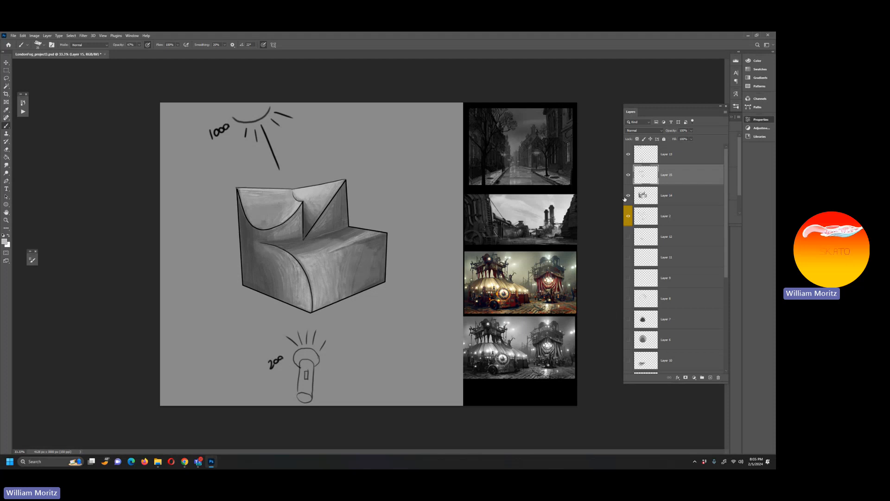
left_click(627, 216)
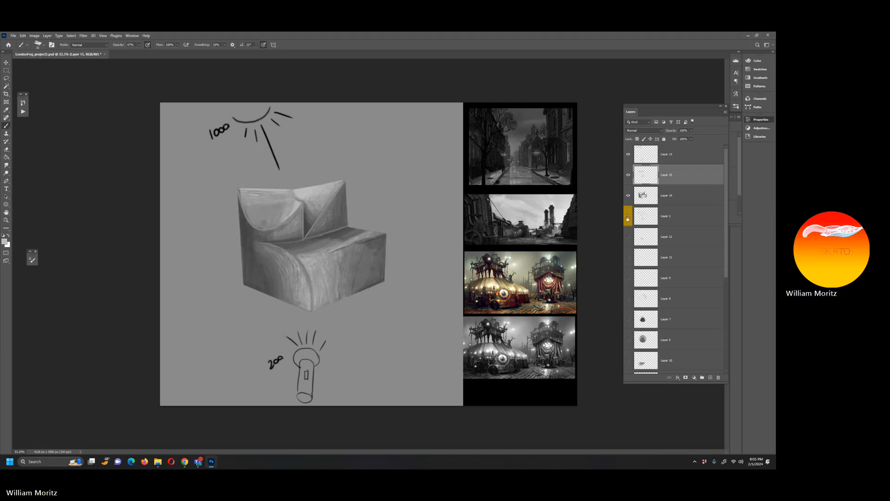
left_click(628, 217)
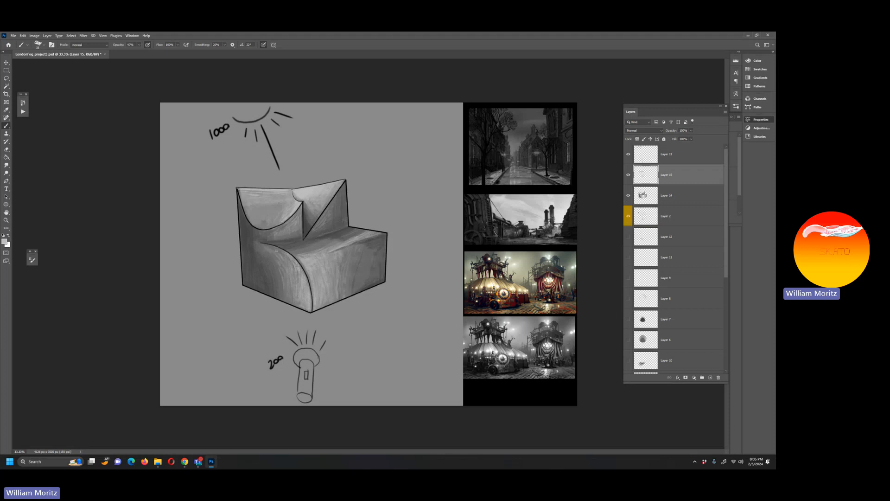
left_click(627, 217)
left_click(628, 217)
left_click(628, 175)
left_click(629, 175)
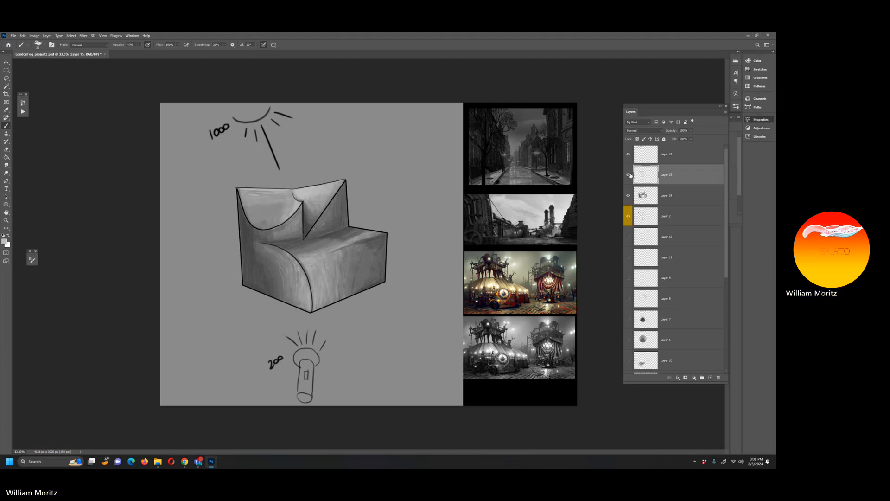
Reselect all the block's faces on Layer 2 with the Magic Wand.
left_click(637, 223)
key("w")
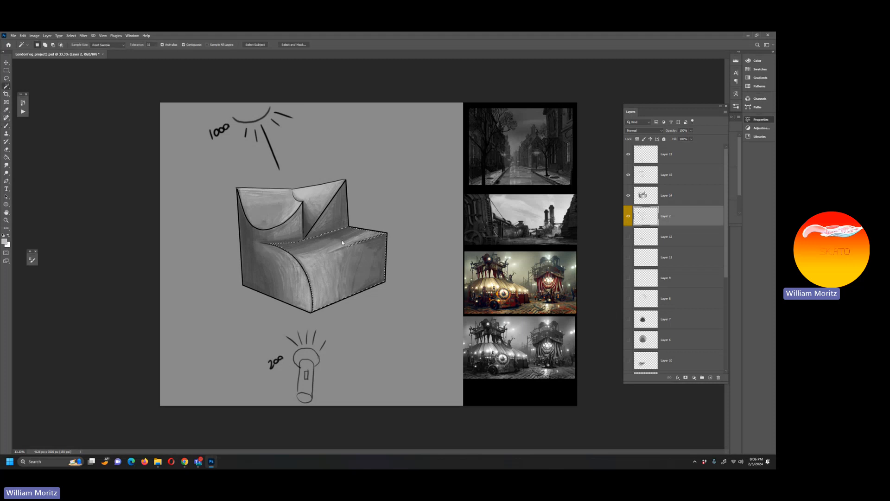
left_click(269, 258, "shift")
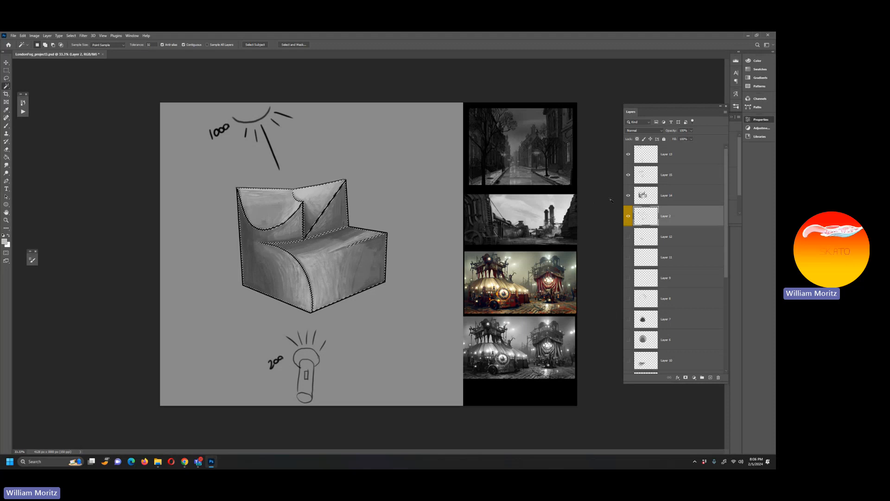
Add a new layer above Layer 15 and set the foreground color to near-white #e8e5e5.
left_click(710, 377)
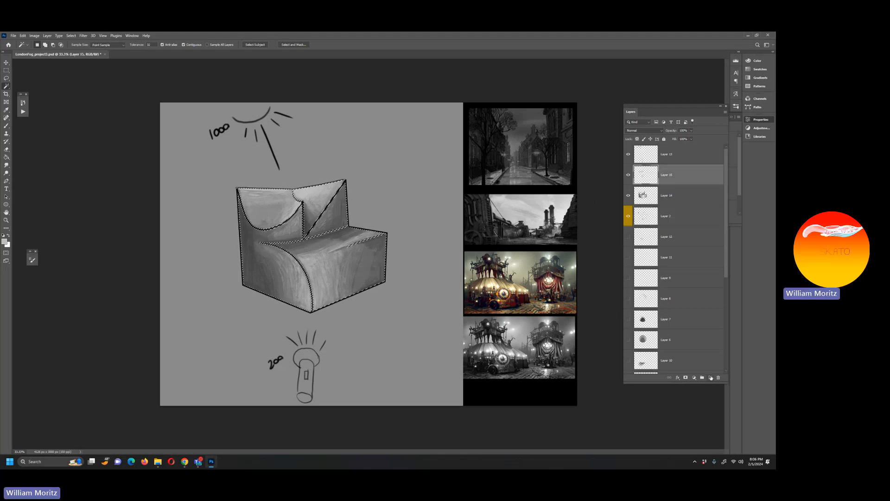
key("i")
left_click(5, 240)
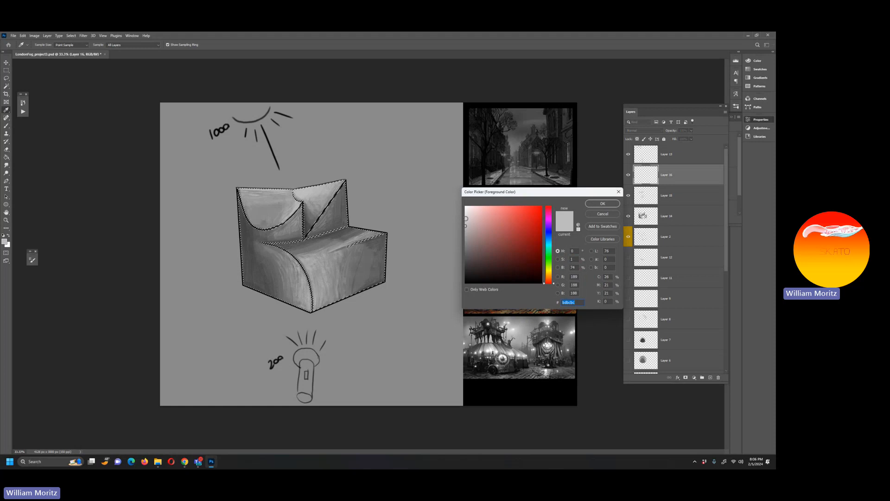
left_click(466, 213)
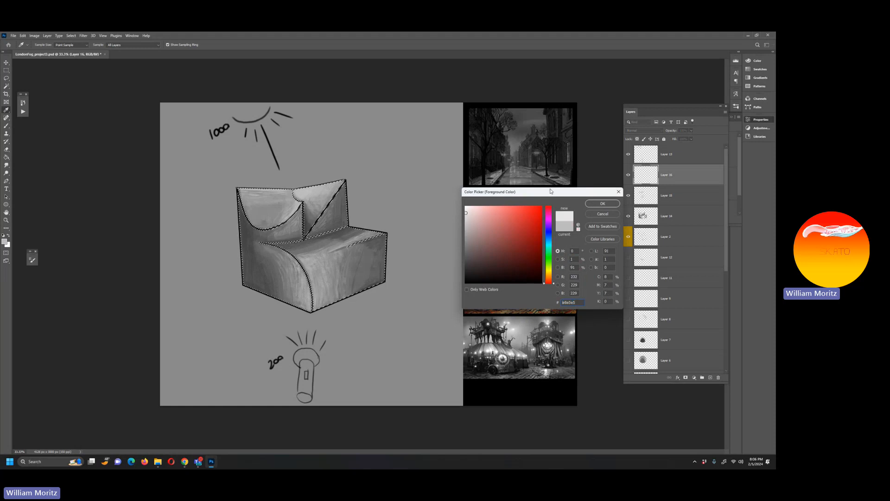
left_click(602, 204)
Paint fine near-white highlights with a small brush along the block's curved front edge and other lit edges, and clear the selection.
key("b")
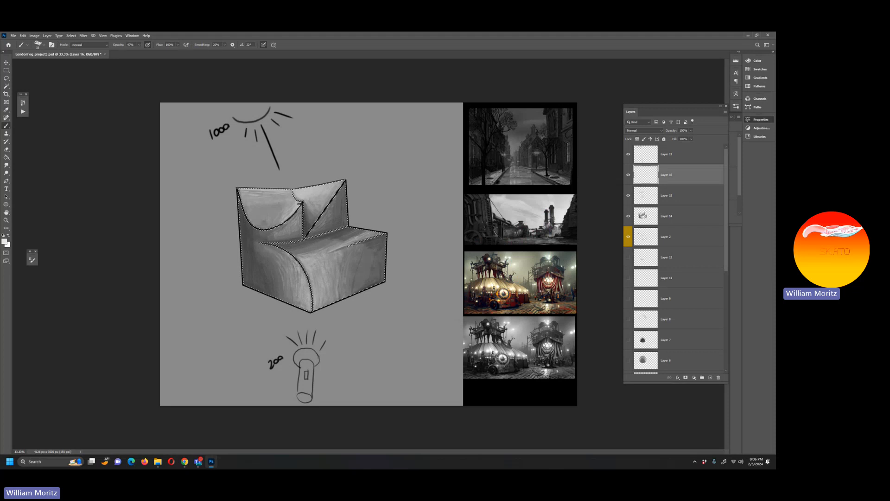
key("bracketleft")
key("bracketleft")
key("bracketleft")
key("bracketright")
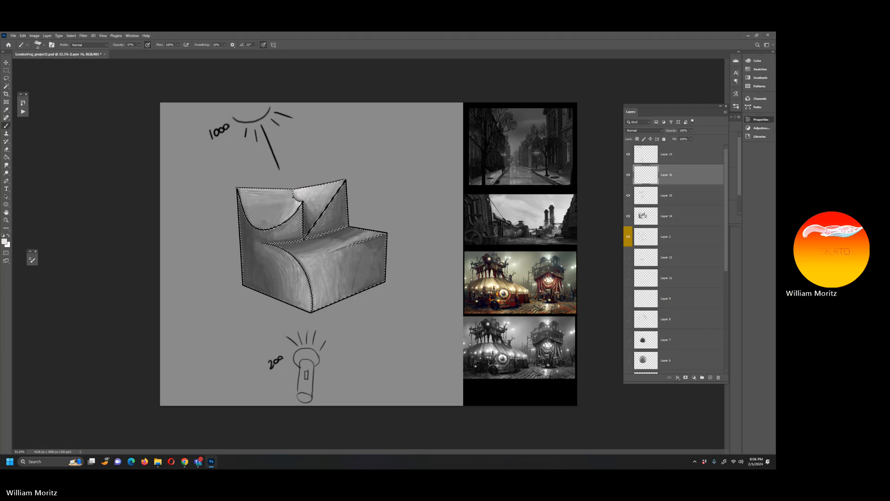
key("bracketleft")
key("bracketleft")
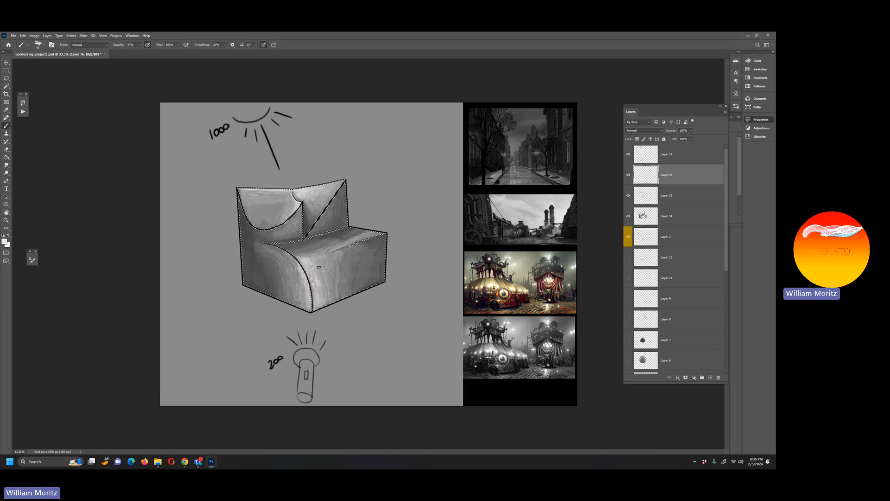
left_click(7, 78)
left_click(141, 120)
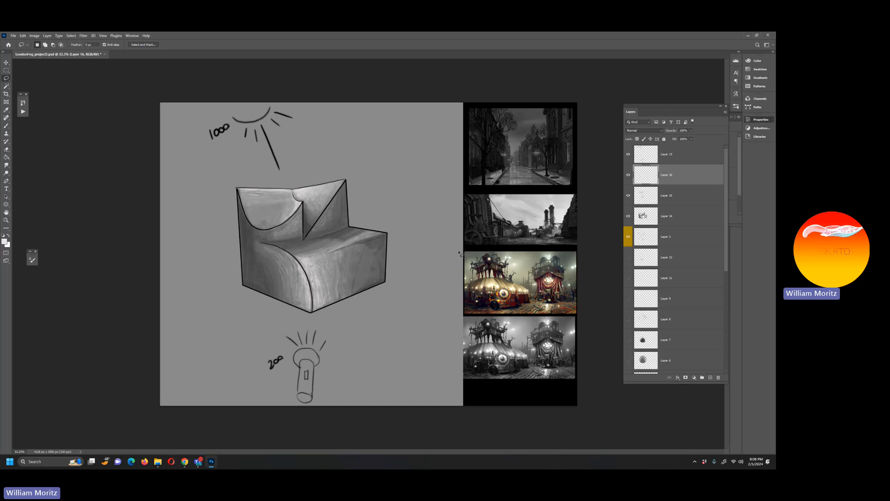
left_click(644, 214, "shift")
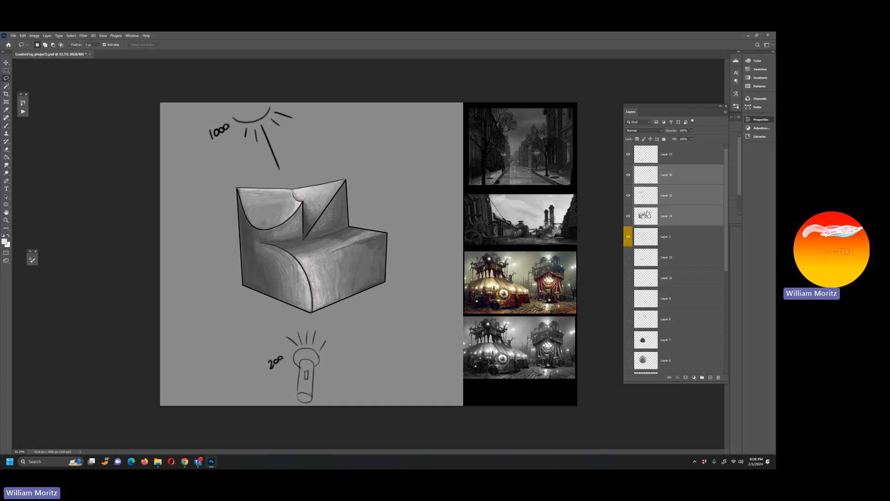
key("ctrl+e")
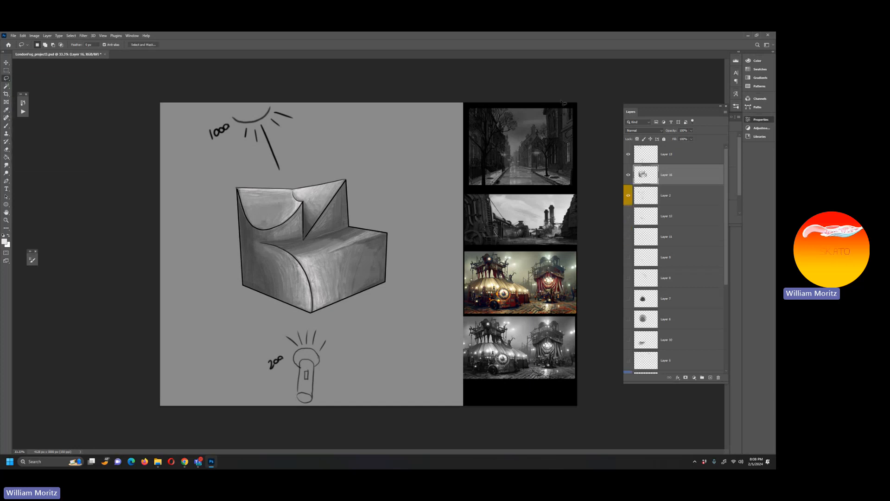
key("ctrl+z")
key("ctrl+z")
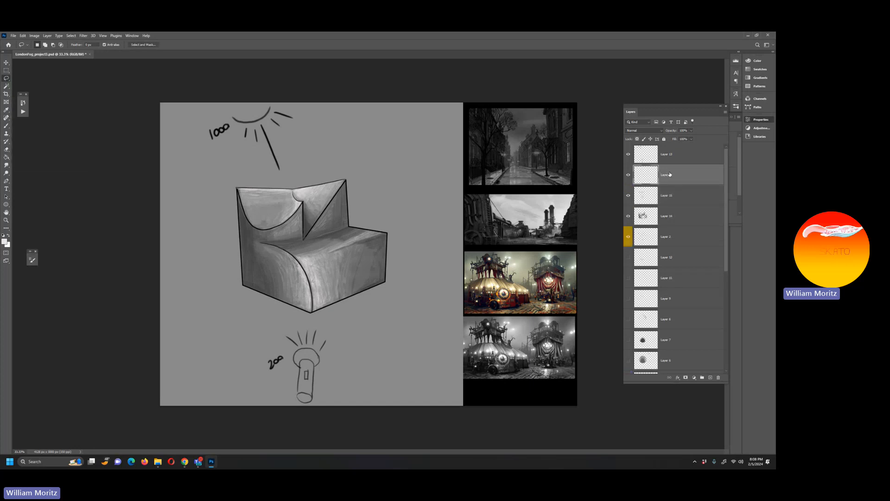
Merge Layers 16, 15 and 14, copy the area around the block, and undo the merge.
left_click(676, 220, "shift")
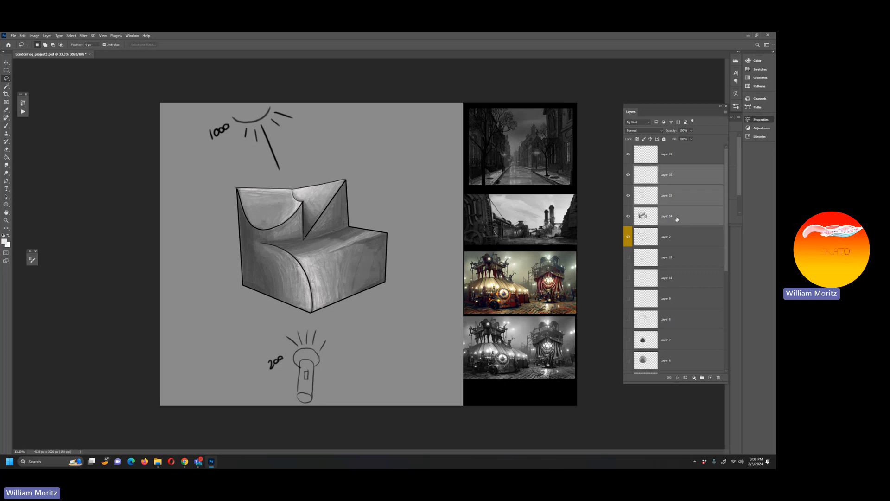
key("ctrl+e")
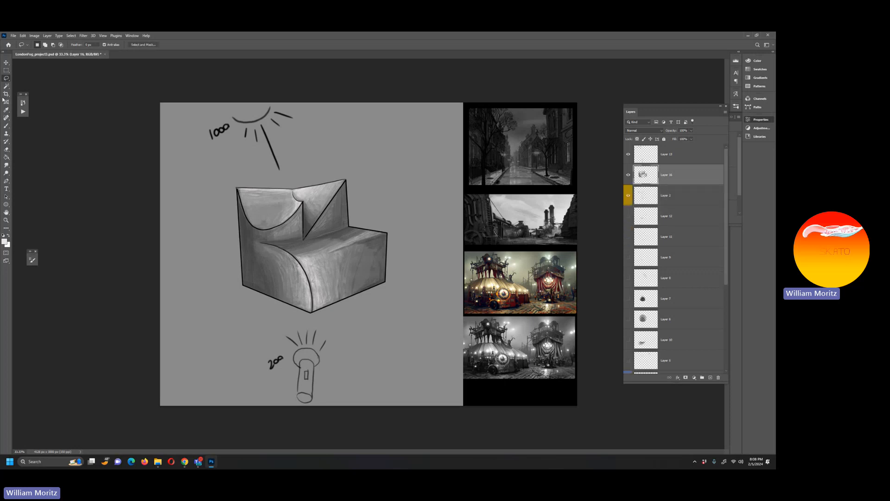
left_click(4, 71)
left_click_drag(206, 156, 428, 315)
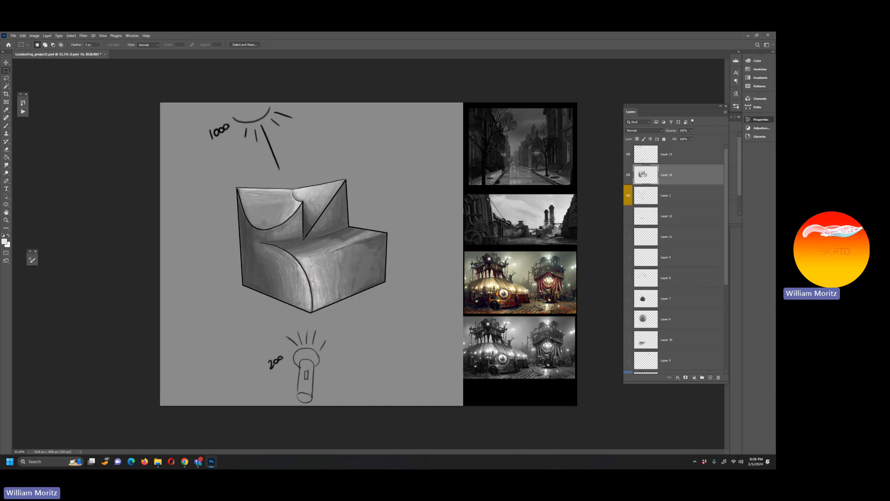
key("ctrl+z")
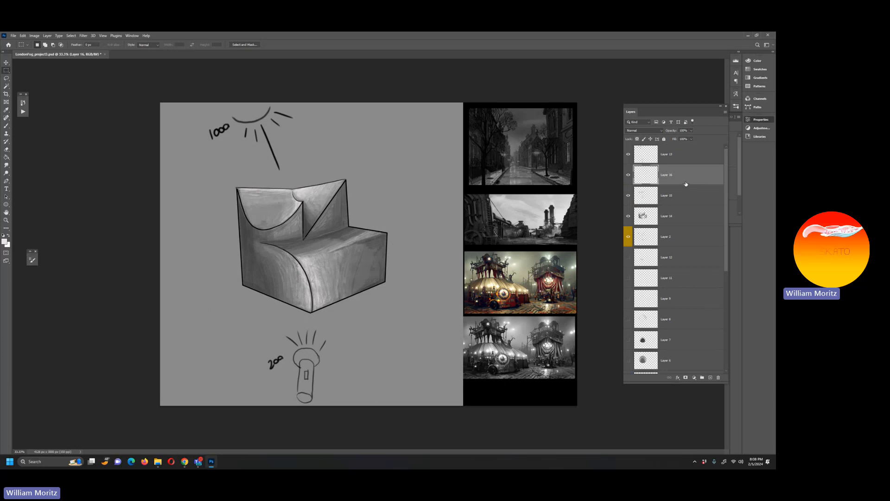
Paste the copied block shading as a new layer above Layer 16 and hide Layers 16, 15 and 14.
key("ctrl+v")
mouse_move(653, 199)
left_mouse_down()
mouse_move(629, 215)
mouse_move(626, 238)
left_mouse_up()
left_click(679, 239, "shift")
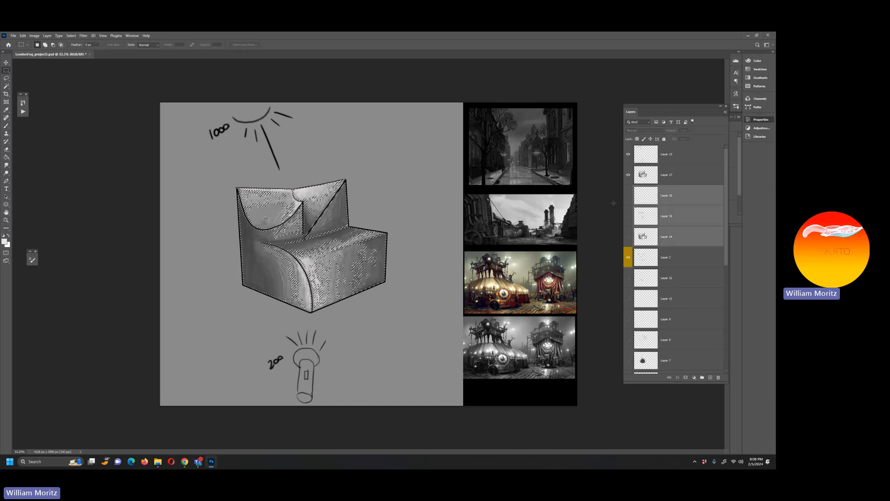
left_click(6, 79)
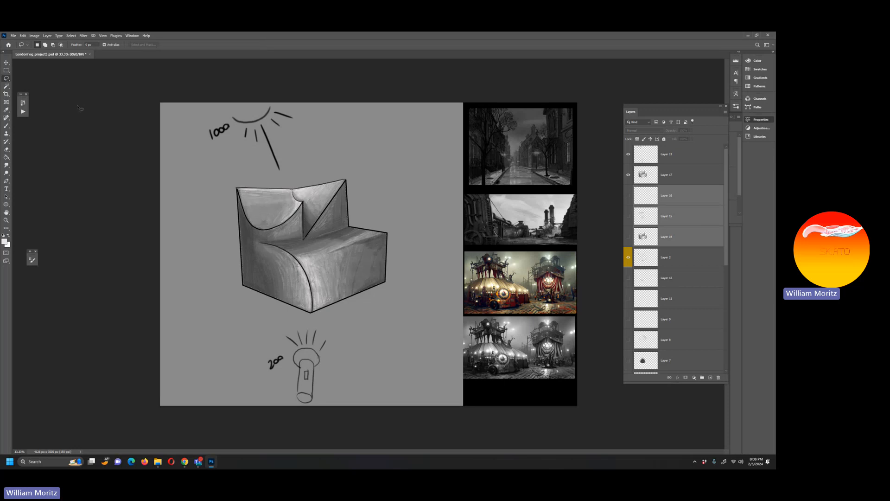
Blend the rough brush strokes across the block's faces on Layer 17 using the Smudge tool with a progressively smaller brush.
left_click(648, 177)
left_click(6, 165)
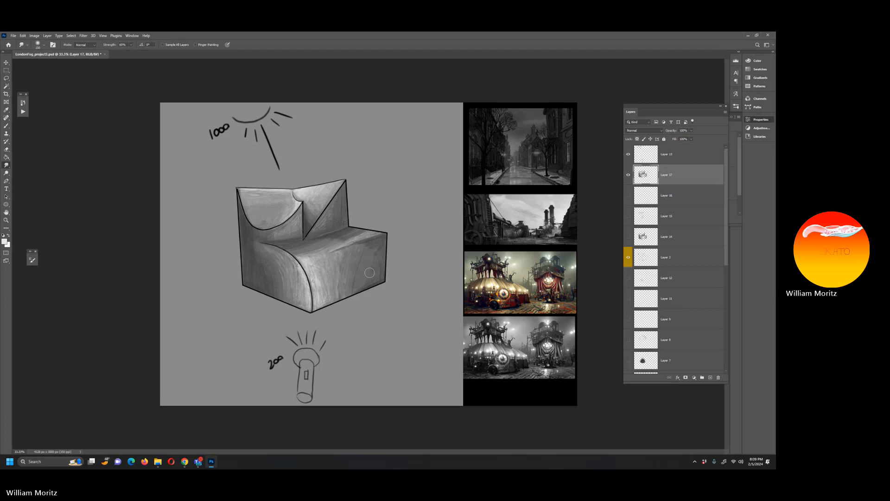
key("bracketleft")
key("bracketleft")
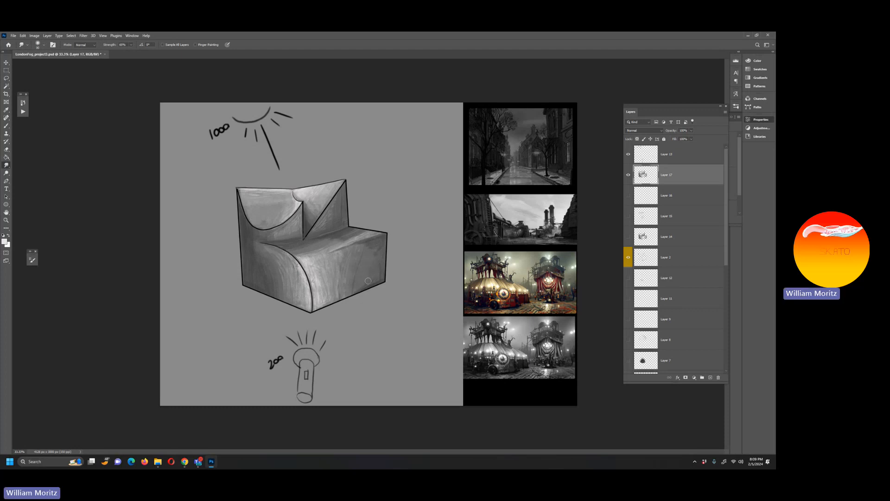
key("bracketleft")
key("bracketleft")
Show Layers 16, 15 and 14 again and merge them into one layer.
left_click(664, 195)
left_click(669, 237, "shift")
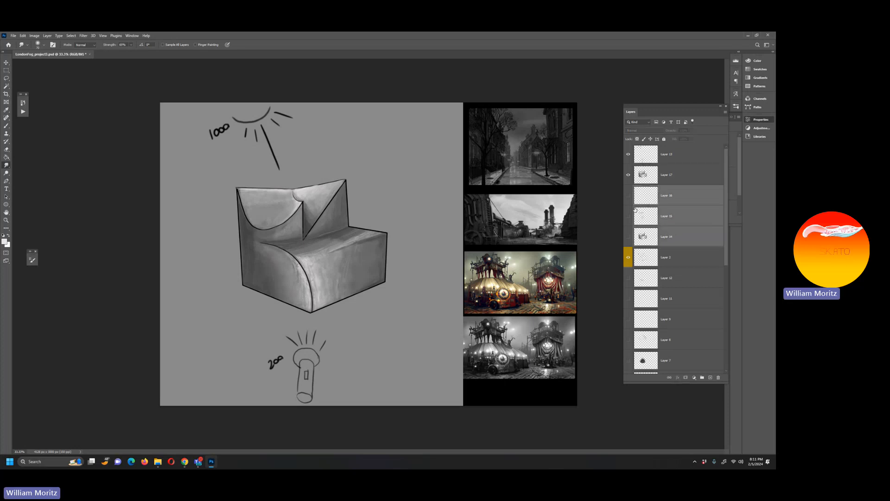
left_click_drag(628, 195, 629, 236)
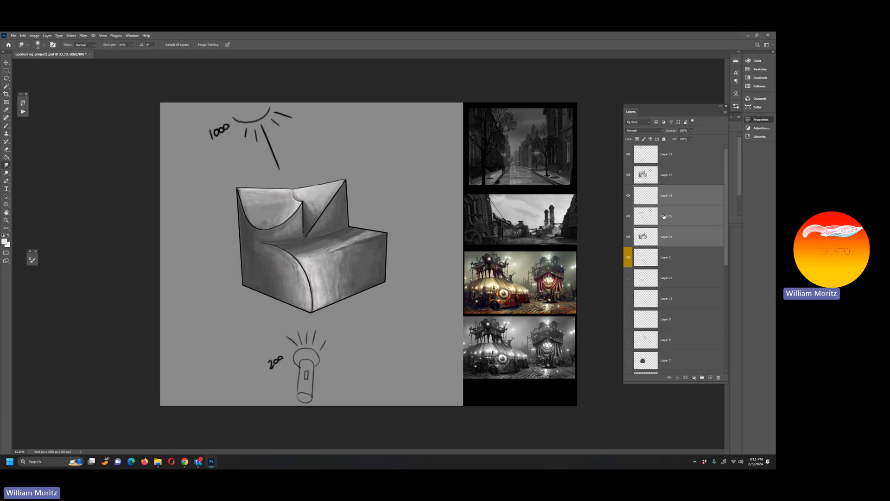
key("ctrl+e")
Compare the smudged shading on Layer 17 with the unblended strokes on Layer 16 by toggling their visibility up close.
left_click(629, 174)
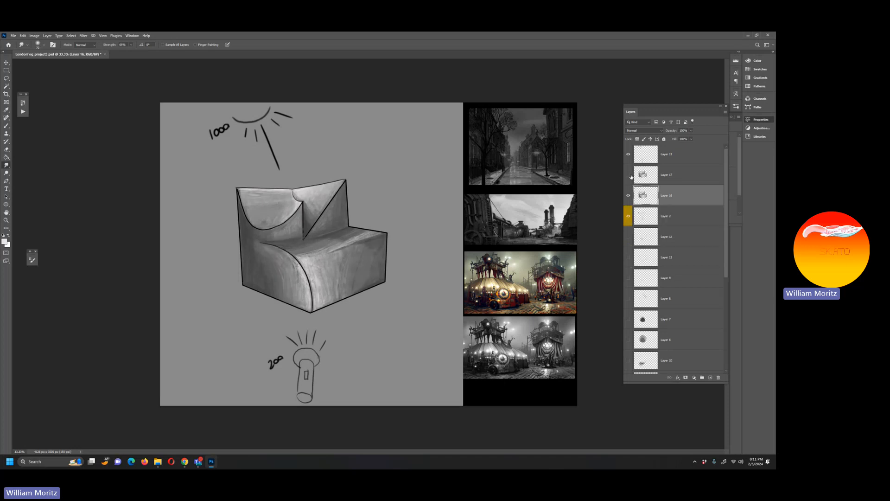
left_click(6, 220)
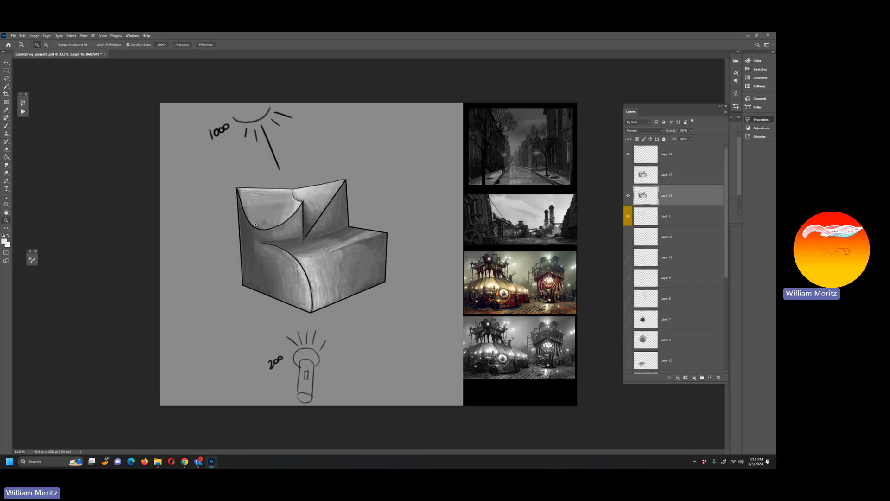
left_click(280, 220)
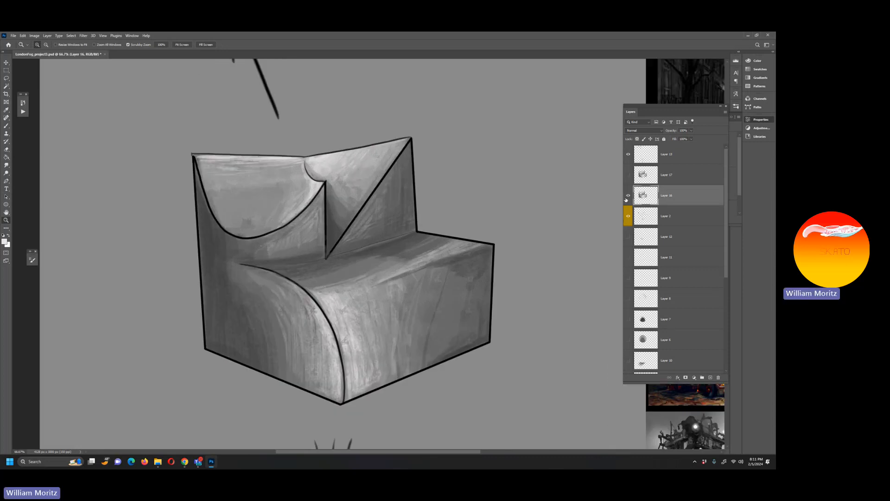
left_click(628, 195)
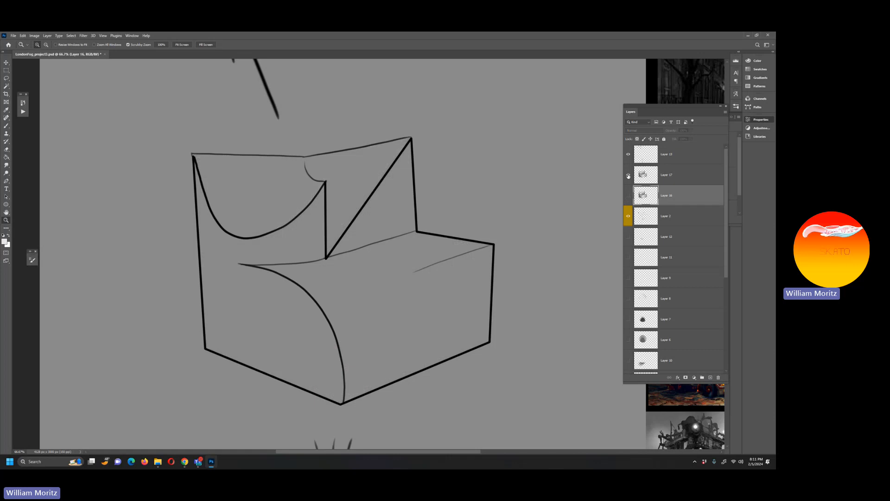
left_click(628, 174)
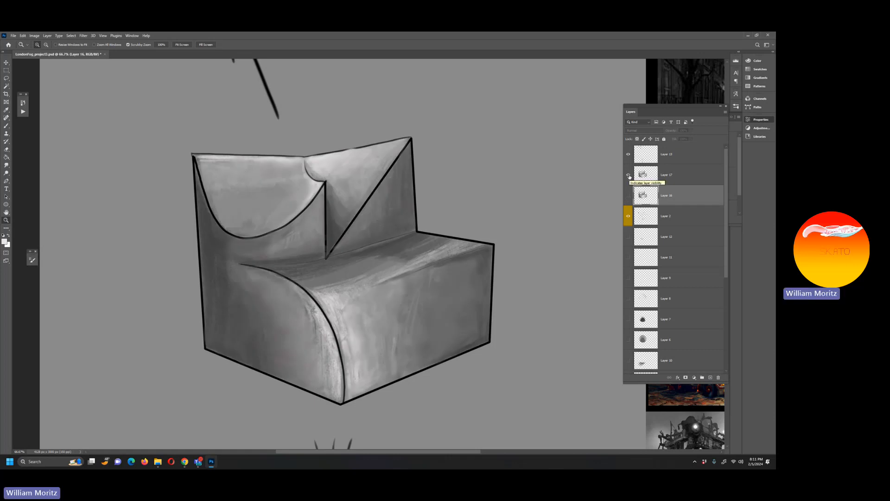
left_click(628, 176)
left_click(628, 195)
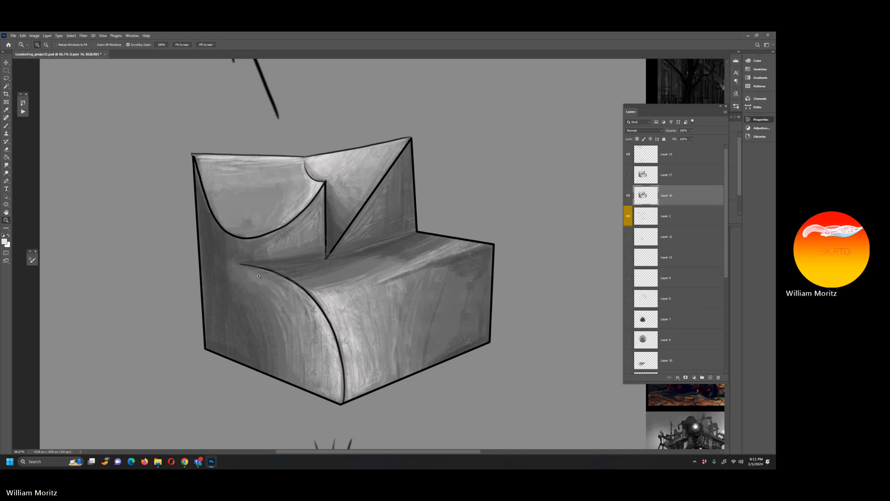
left_click(629, 195)
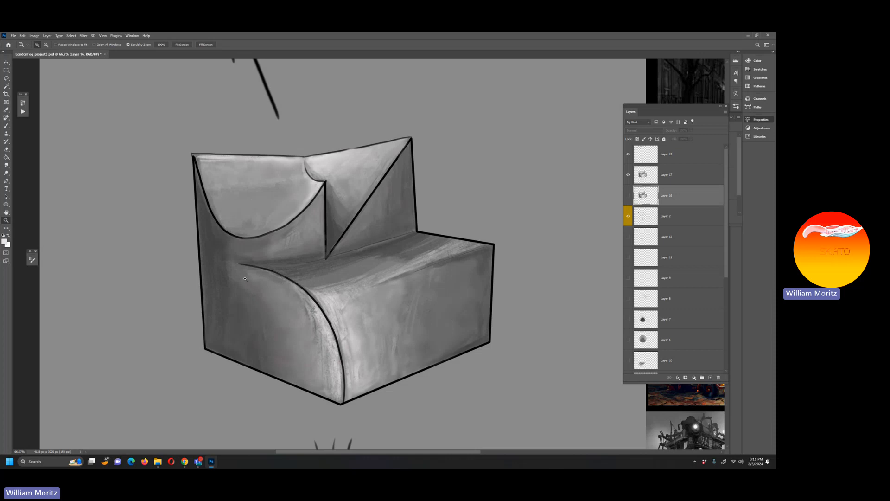
left_click(341, 225, "alt")
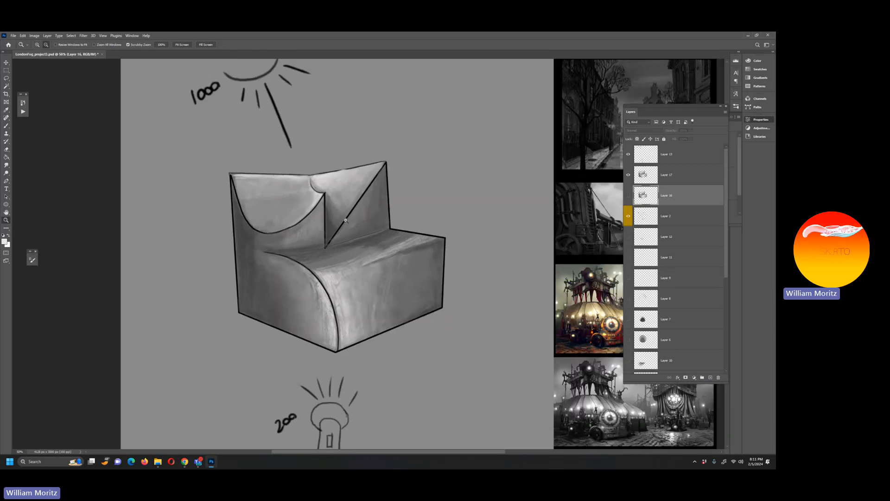
left_click(341, 225, "alt")
Select all the block's faces on Layer 2 with the Magic Wand.
left_click(647, 217)
left_click(6, 86)
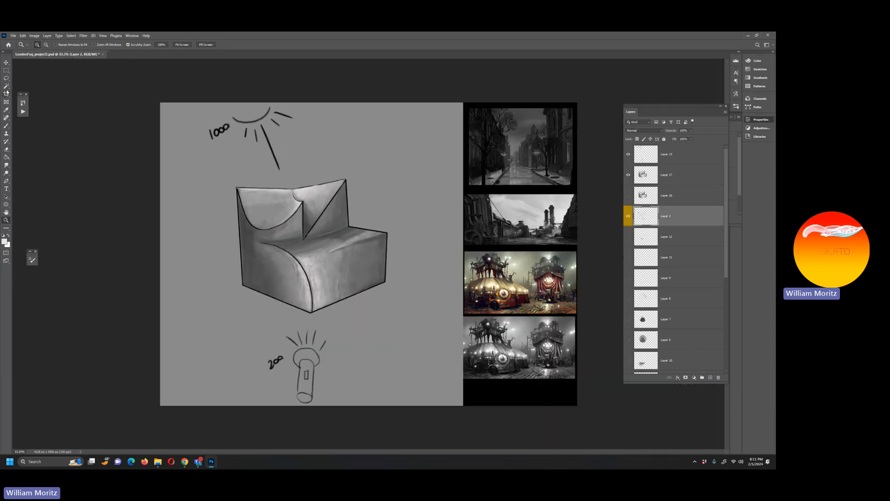
left_click(258, 242)
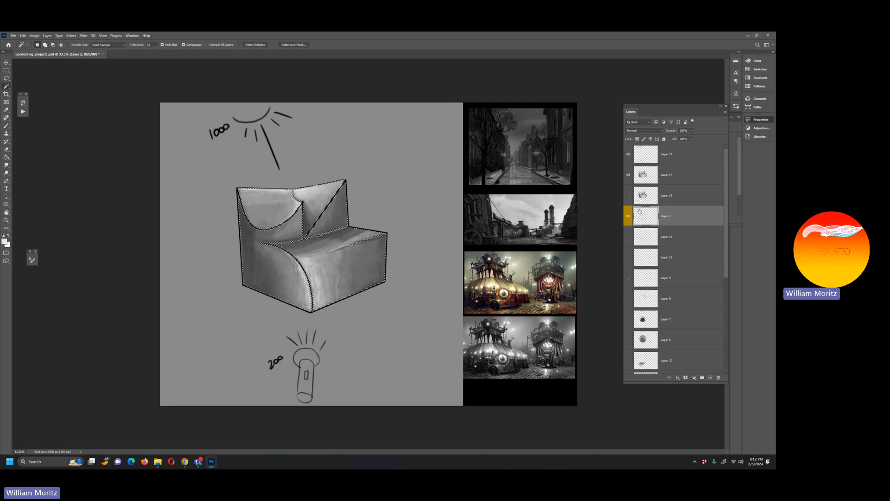
Add a new layer above Layer 17 and set the foreground color to black.
left_click(645, 178)
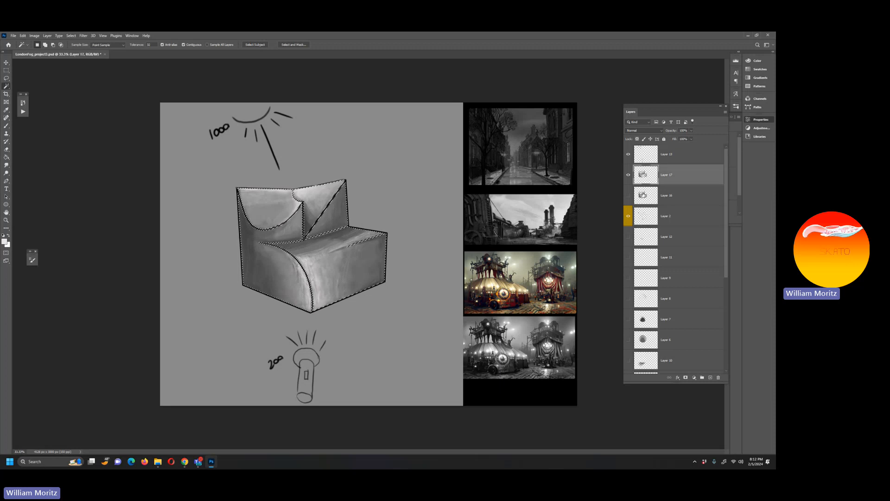
left_click(710, 378)
key("i")
left_click(6, 240)
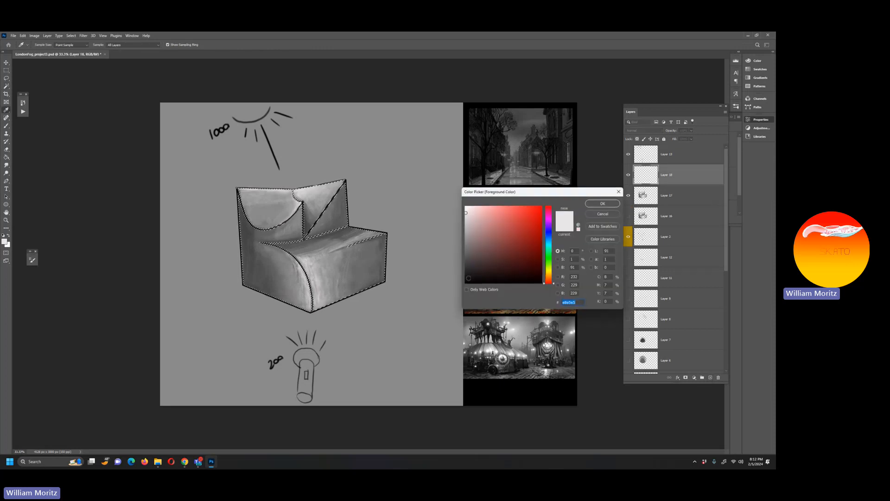
left_click_drag(468, 278, 448, 288)
left_click(602, 204)
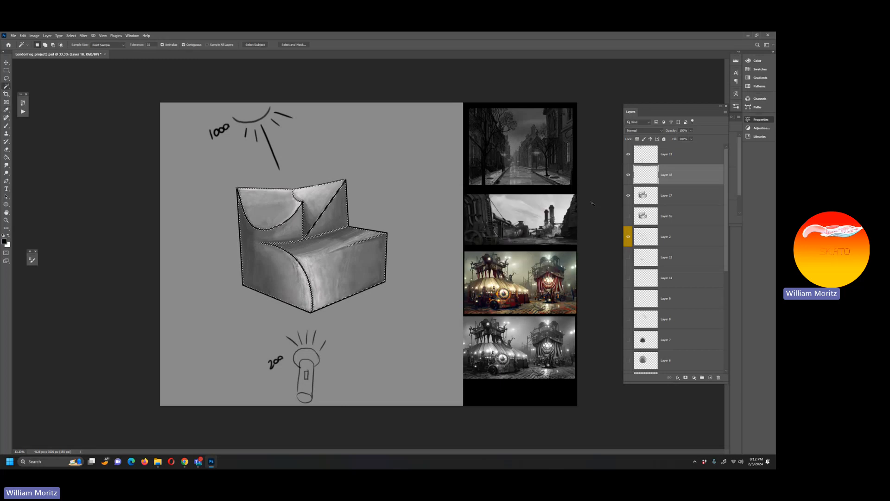
Choose the Soft Round brush from General Brushes and lower its opacity to 23%.
key("b")
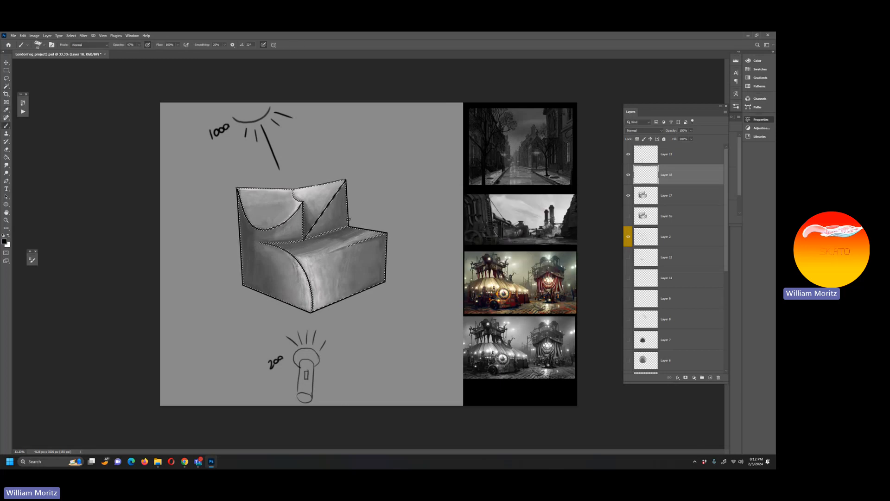
left_click(45, 46)
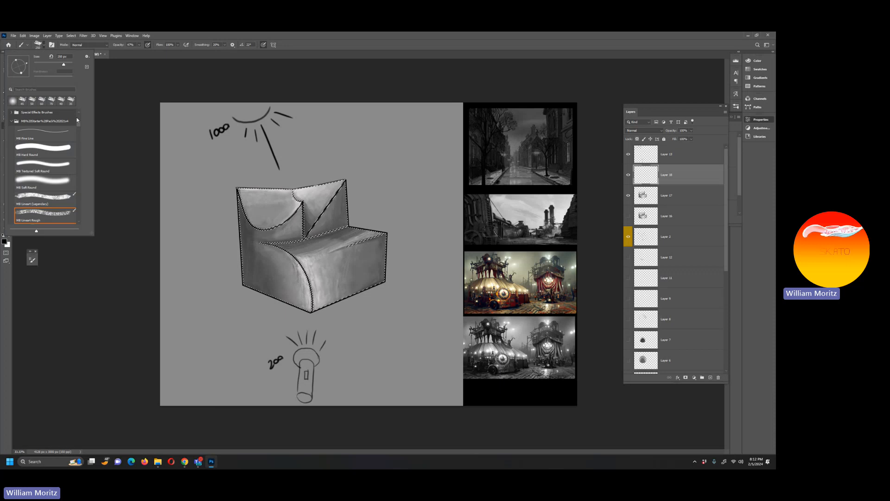
left_click(16, 113)
left_click(52, 124)
left_click(84, 320)
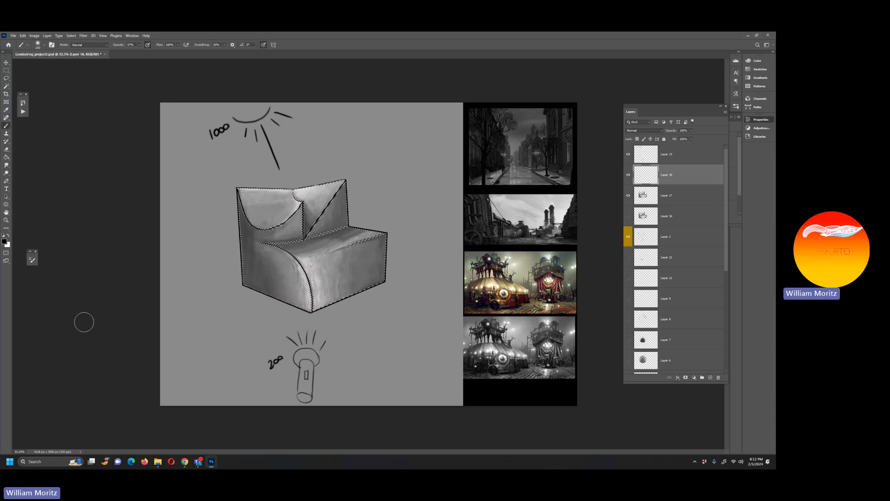
left_click(139, 45)
left_click_drag(139, 51, 132, 51)
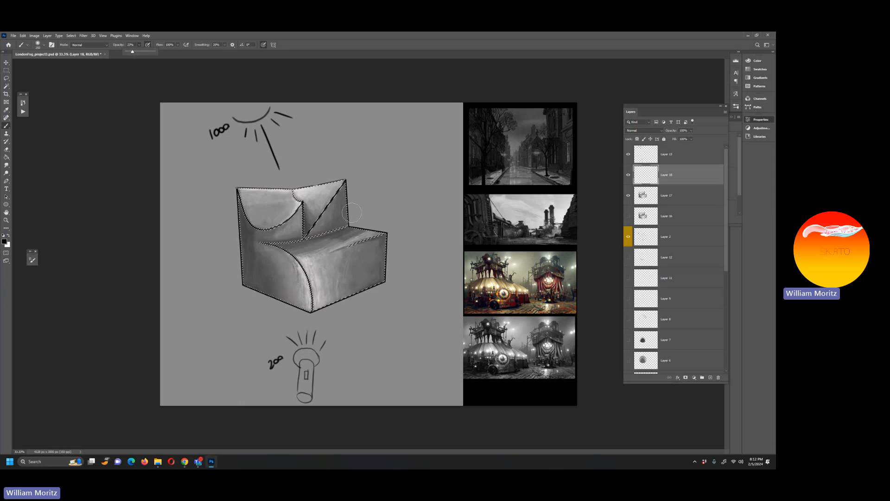
Darken the block's back panel beside the diagonal edge and its left side with soft black strokes on Layer 18.
key("bracketleft")
key("bracketright")
key("bracketright")
key("bracketright")
key("bracketright")
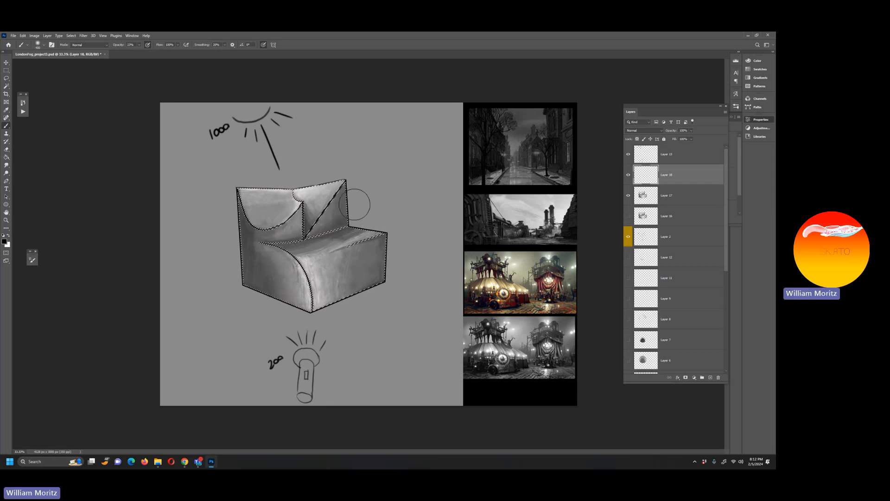
key("bracketleft")
key("bracketleft")
key("bracketleft")
key("bracketright")
key("bracketleft")
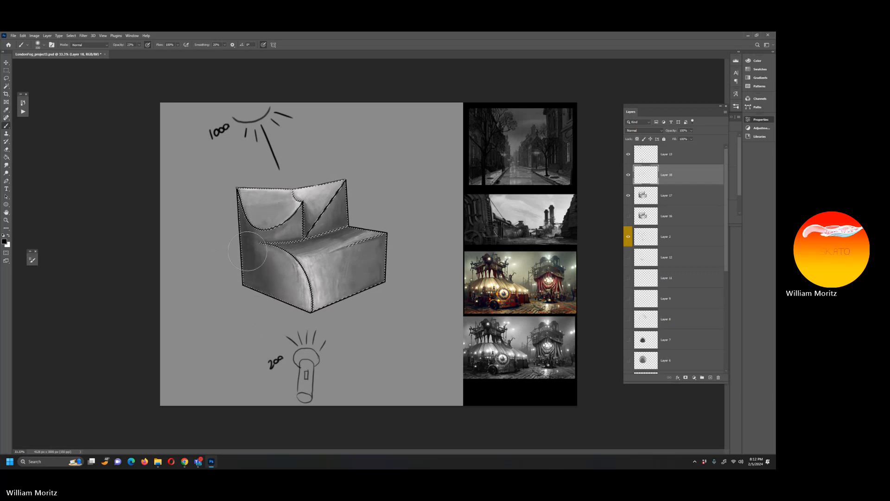
key("bracketleft")
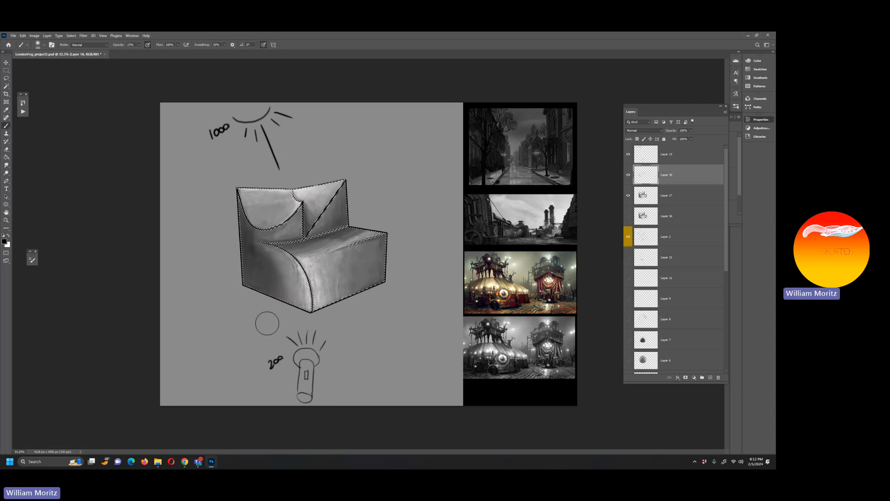
Darken the outer areas of the block's front faces with soft black strokes of varying size and clear the selection.
key("bracketright")
key("bracketright")
key("bracketright")
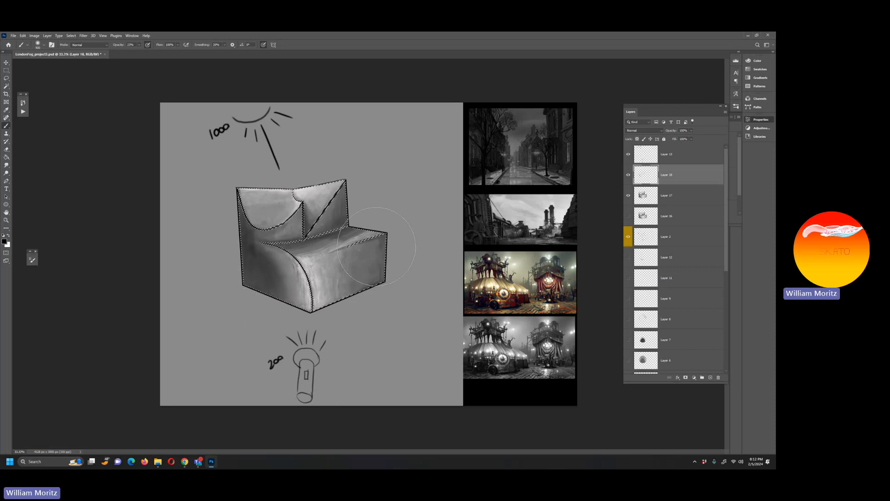
key("bracketleft")
key("bracketleft")
key("bracketleft")
key("bracketleft")
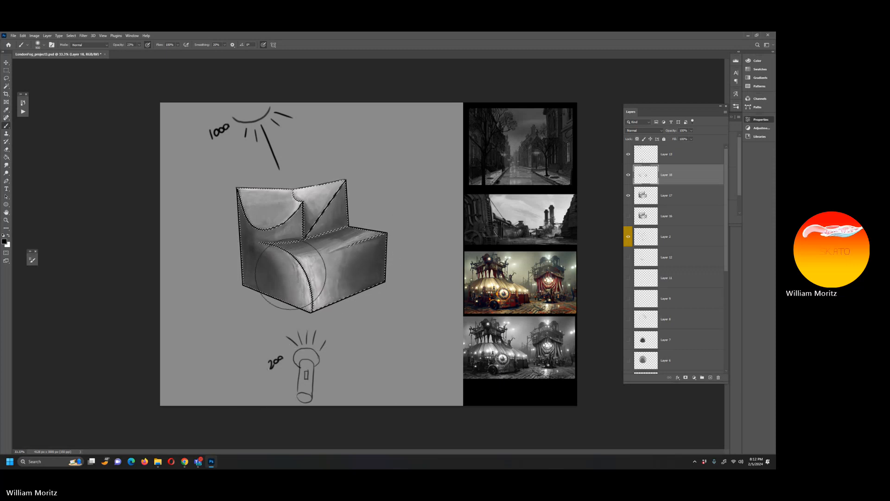
key("bracketleft")
key("bracketleft")
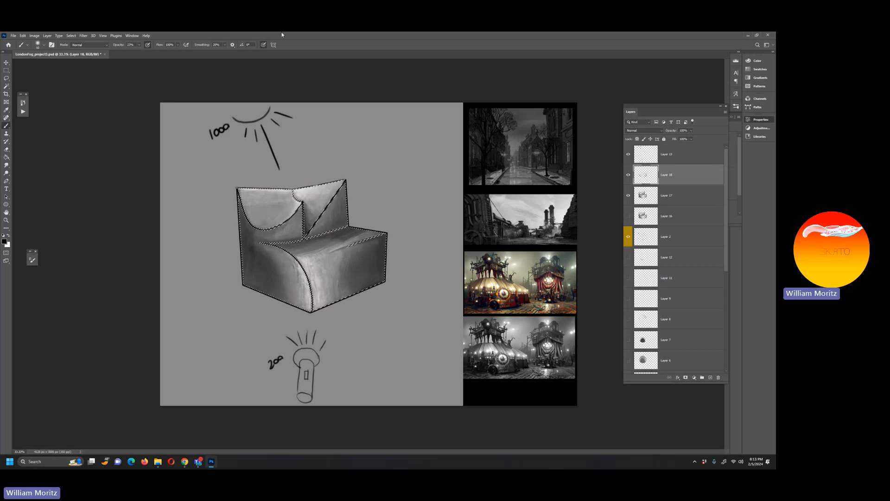
key("l")
key("ctrl+d")
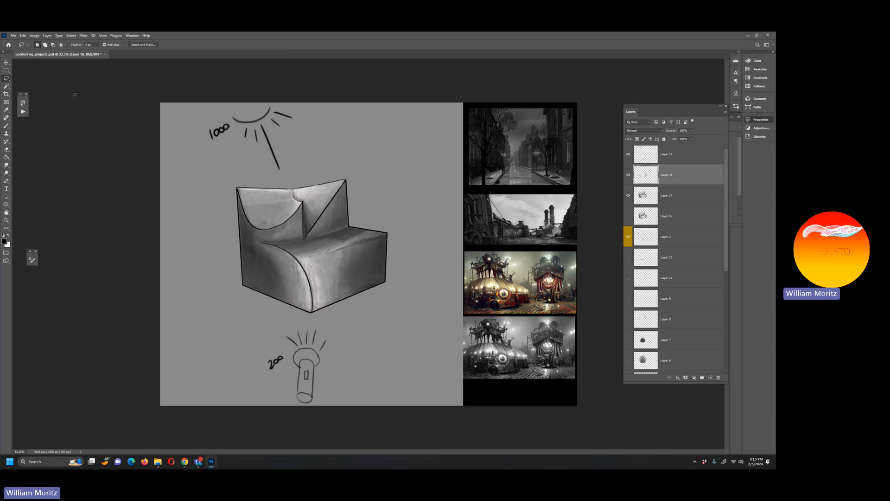
Paint soft black shading on Layer 18 along the crease where the block's back panels meet its seat.
key("b")
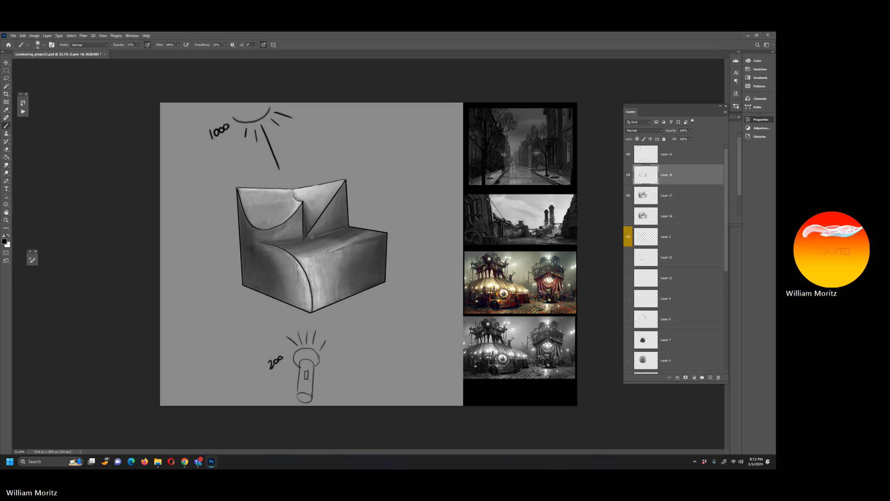
key("bracketright")
key("bracketright")
key("bracketright")
key("bracketright")
key("bracketright")
key("bracketright")
key("bracketright")
key("bracketright")
left_click_drag(342, 224, 299, 236)
key("bracketleft")
key("bracketleft")
key("bracketleft")
key("bracketleft")
key("bracketright")
key("bracketleft")
key("bracketleft")
key("bracketleft")
key("bracketleft")
left_click_drag(293, 246, 285, 246)
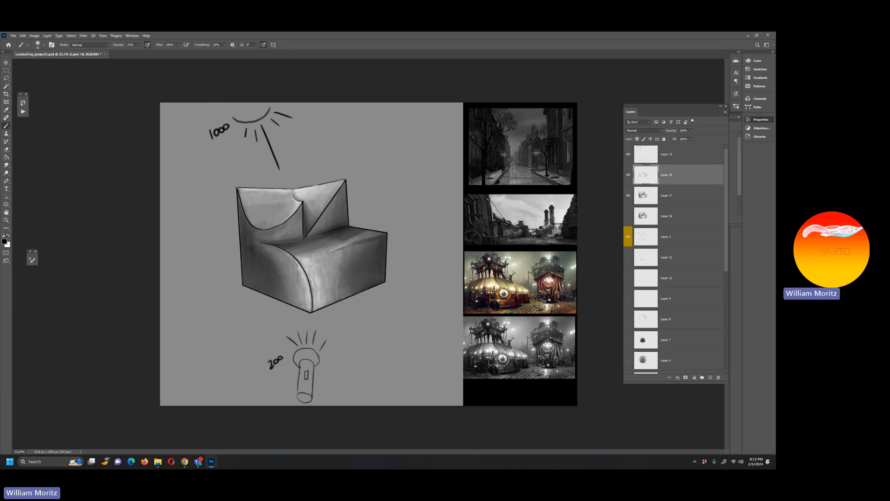
Toggle Layer 18's visibility to compare the block with and without the soft black shading.
left_click(629, 175)
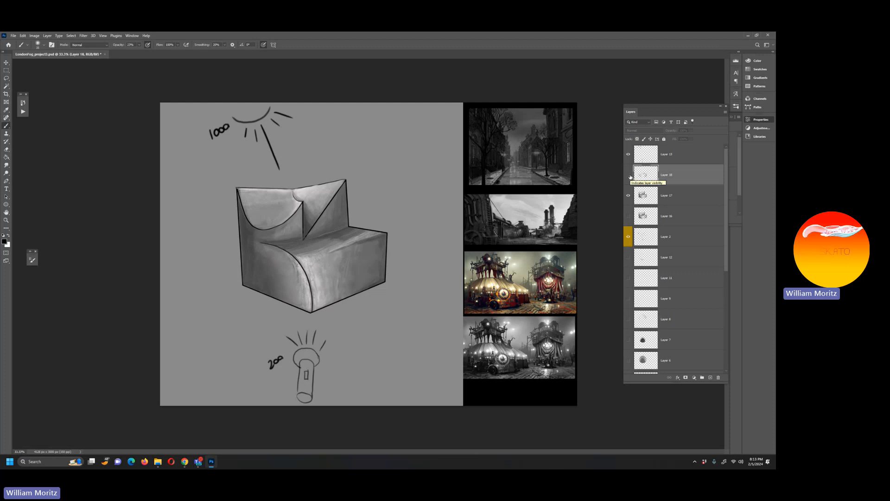
left_click(629, 175)
left_click(629, 175)
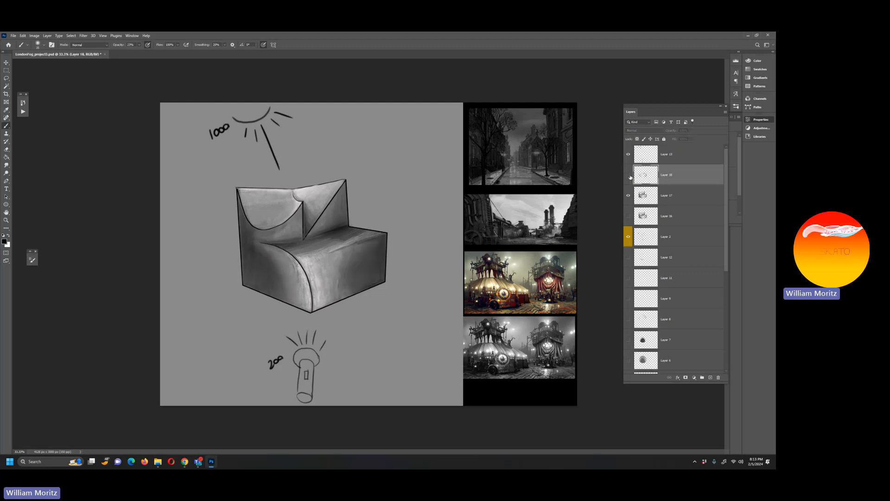
left_click(628, 175)
left_click(629, 175)
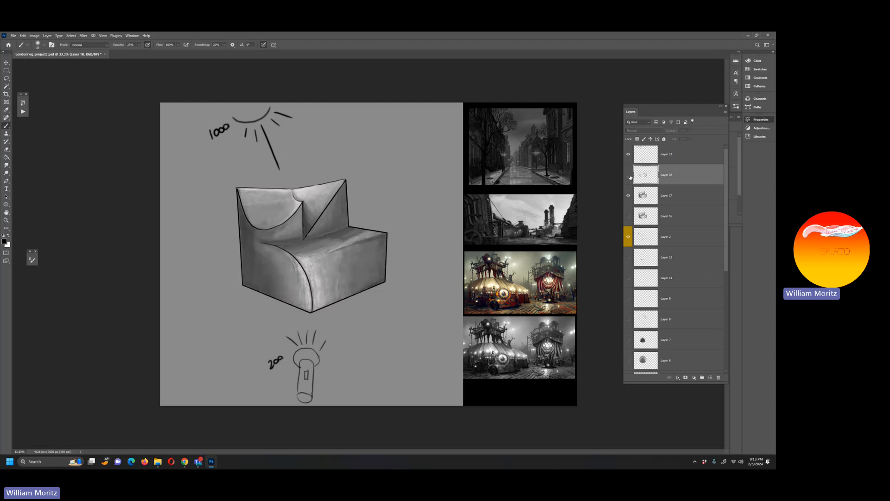
left_click(629, 175)
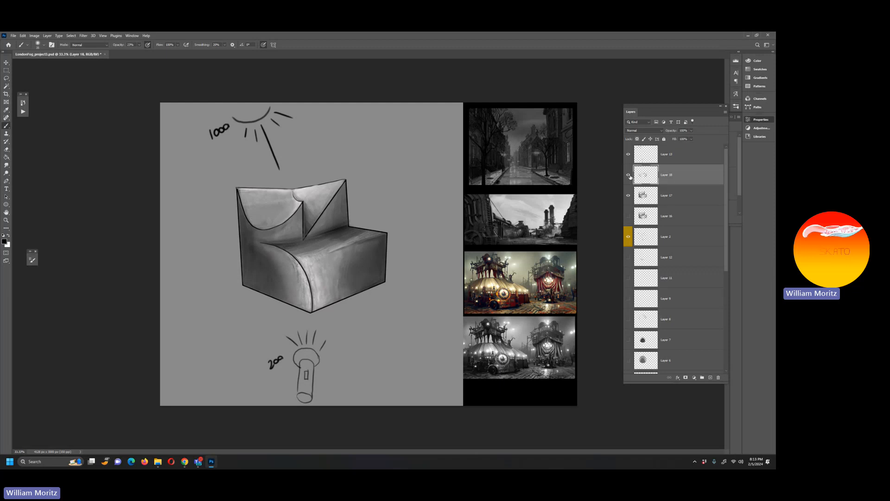
Brighten the block's upper edges facing the sun on Layer 17 with an enlarged Dodge brush and compare by toggling the layer.
left_click(644, 201)
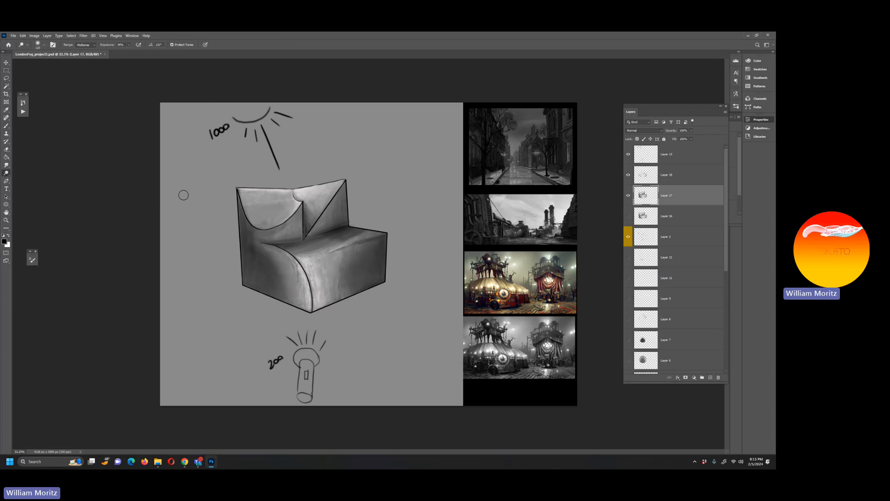
key("bracketright")
key("bracketright")
key("bracketright")
key("bracketright")
key("bracketright")
key("bracketright")
key("bracketright")
key("bracketright")
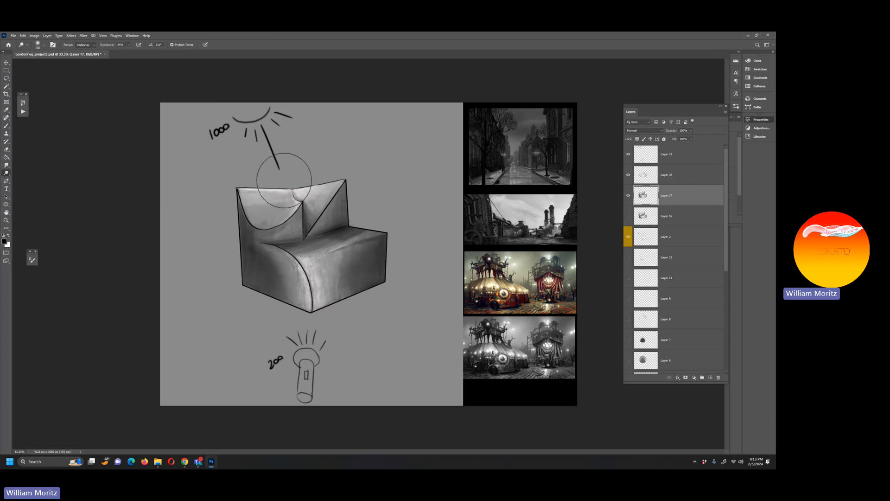
key("bracketright")
mouse_move(266, 187)
left_mouse_down()
mouse_move(236, 153)
mouse_move(273, 154)
mouse_move(308, 178)
mouse_move(333, 152)
mouse_move(318, 170)
left_mouse_up()
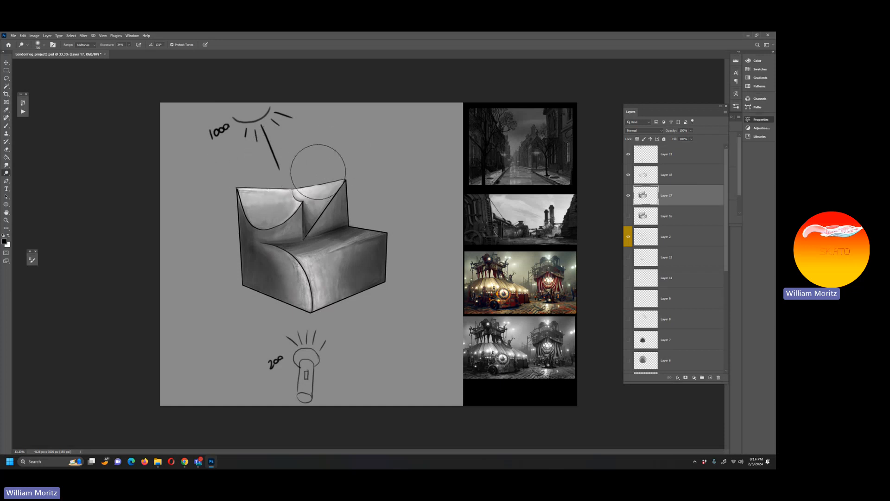
left_click(628, 195)
left_click(629, 198)
Darken the block's curved lower front on Layer 17 with an enlarged Burn brush.
right_click(9, 173)
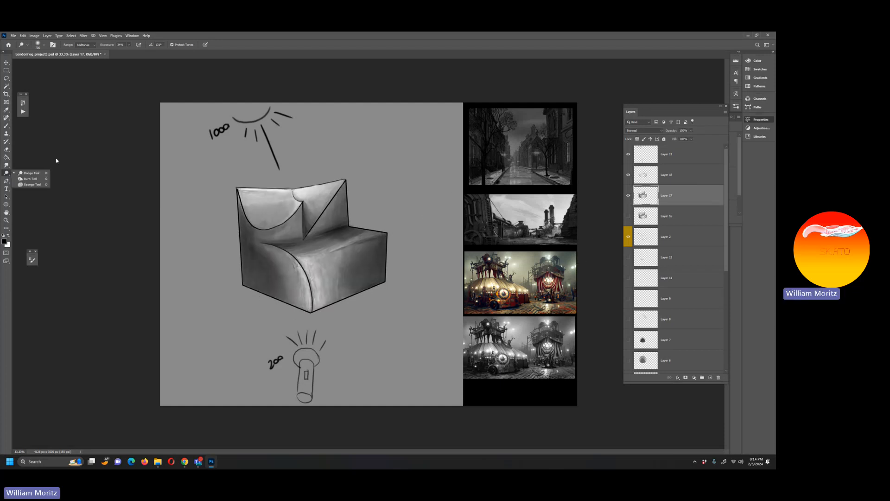
left_click(27, 180)
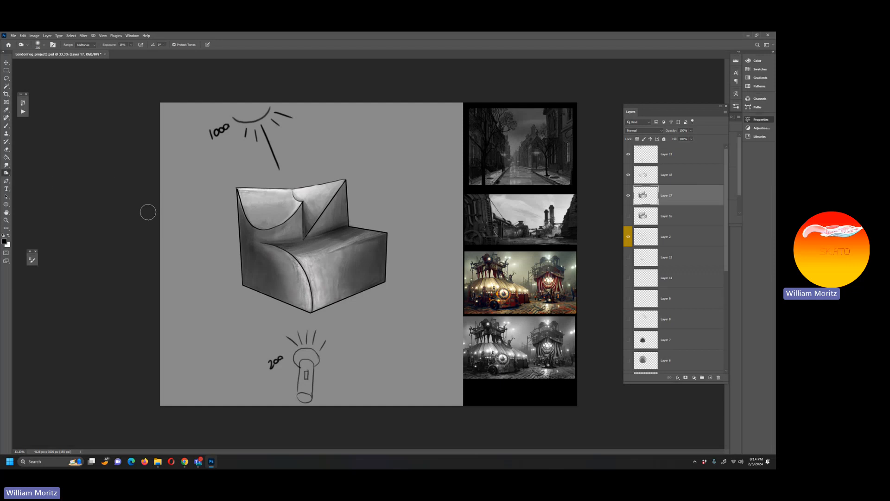
key("bracketright")
key("bracketright")
key("bracketright")
key("bracketright")
key("bracketright")
key("bracketright")
mouse_move(304, 267)
left_mouse_down()
mouse_move(305, 309)
mouse_move(308, 272)
left_mouse_up()
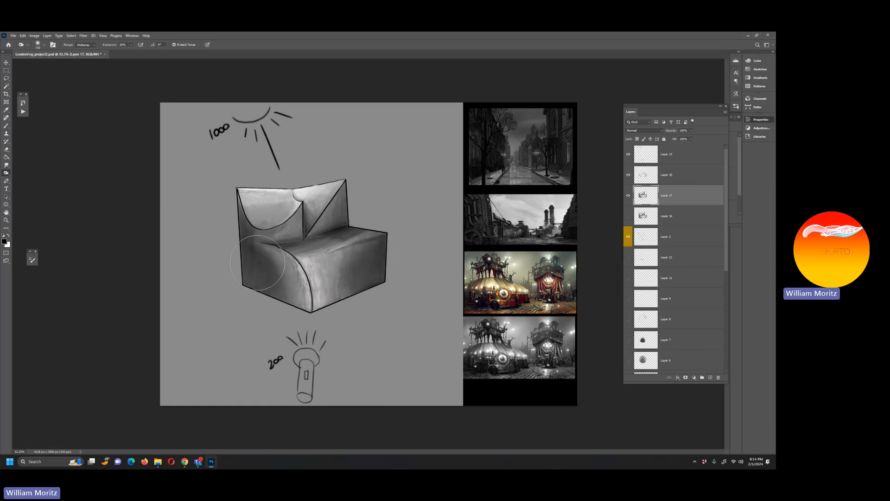
key("z")
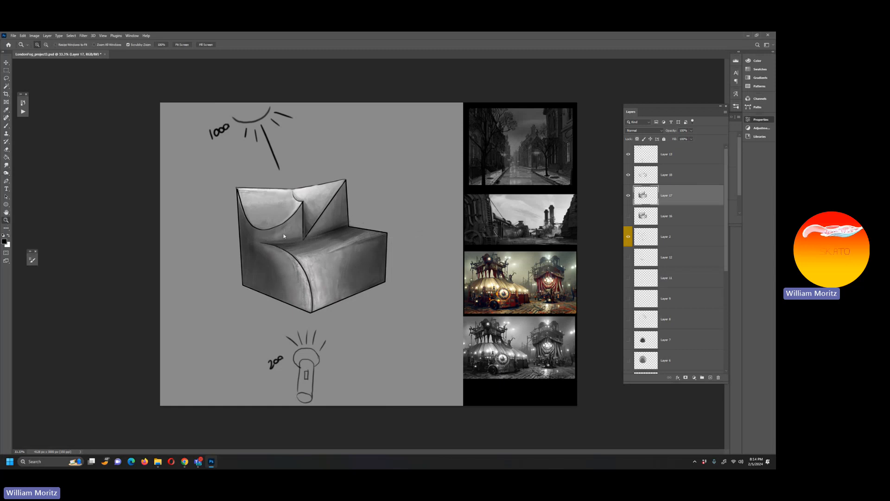
left_click(388, 239, "alt")
left_click(388, 239, "alt")
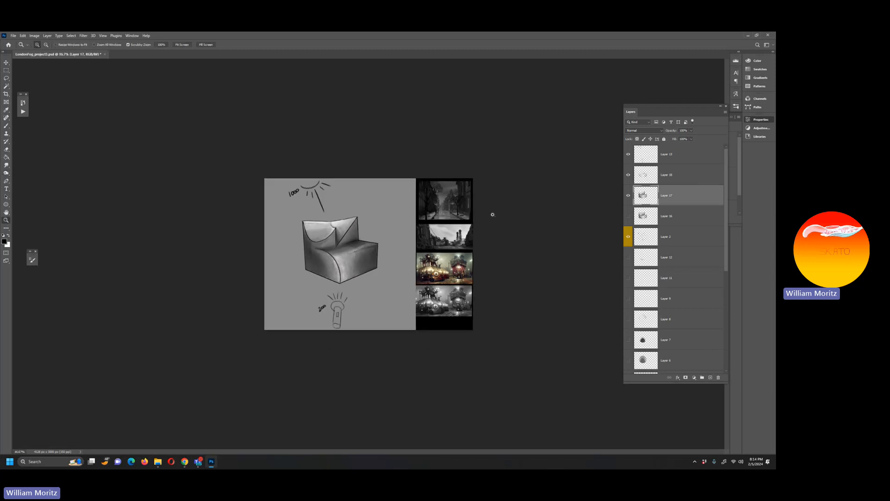
key("ctrl+plus")
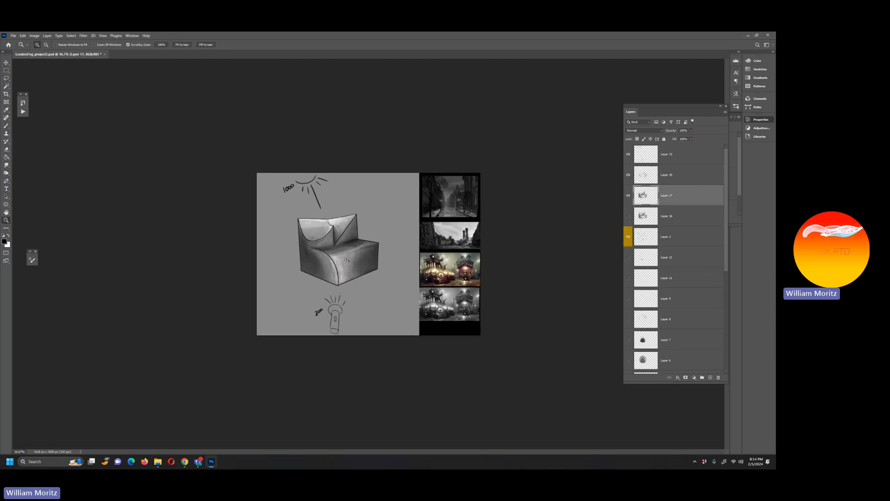
key("ctrl+plus")
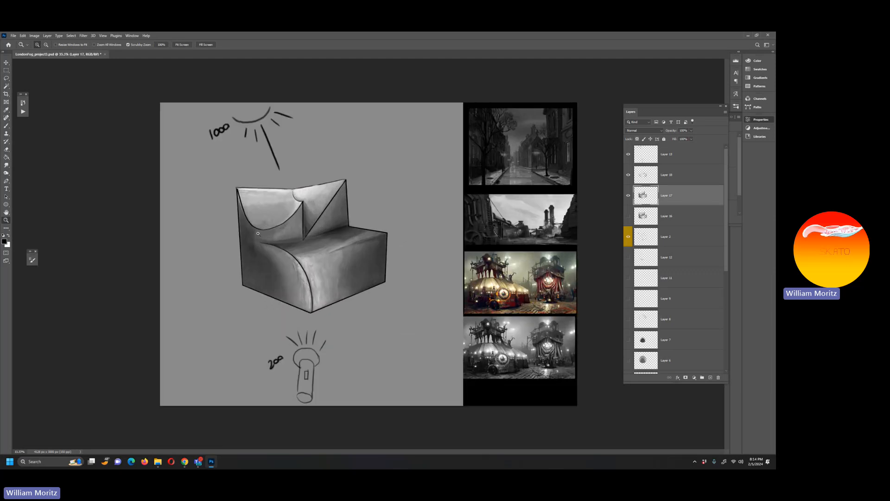
Add a new layer directly above Layer 2 and choose the Lineart Rough brush for painting on it.
left_click(667, 239)
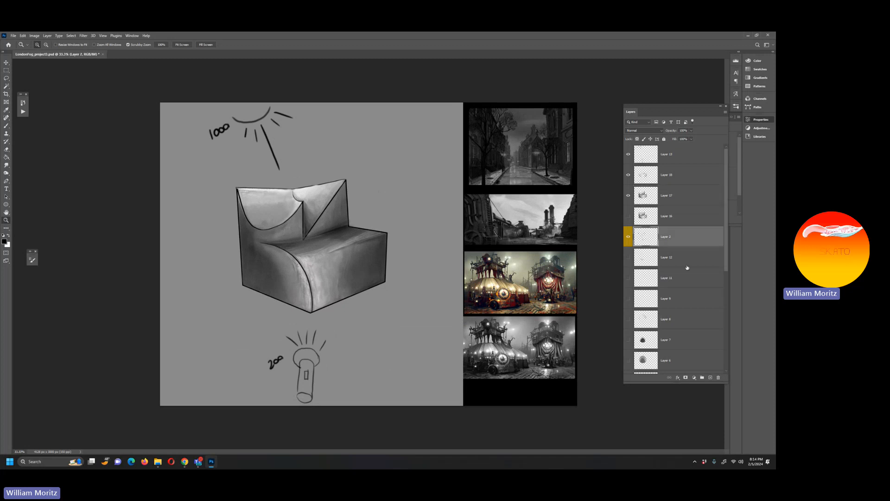
left_click(710, 378)
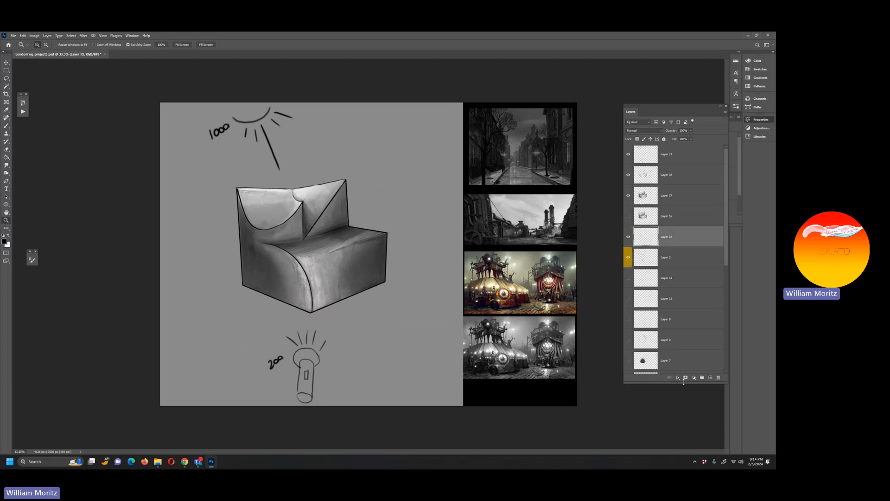
key("i")
key("b")
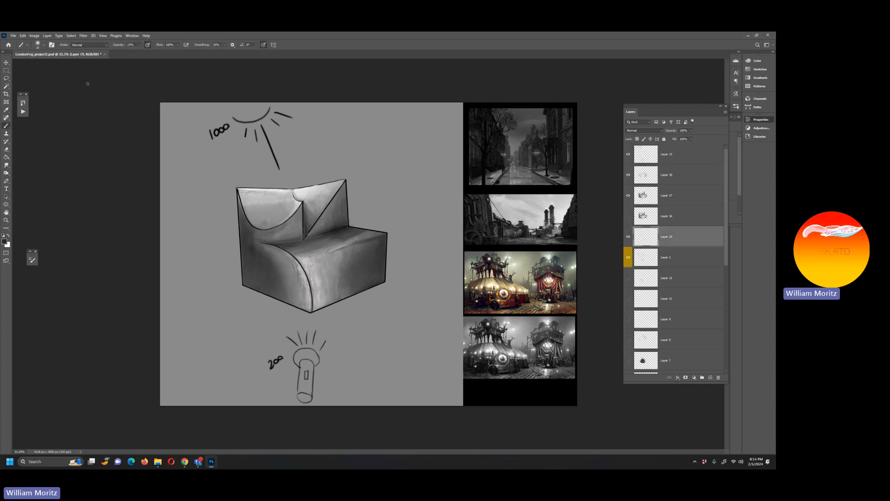
left_click(42, 46)
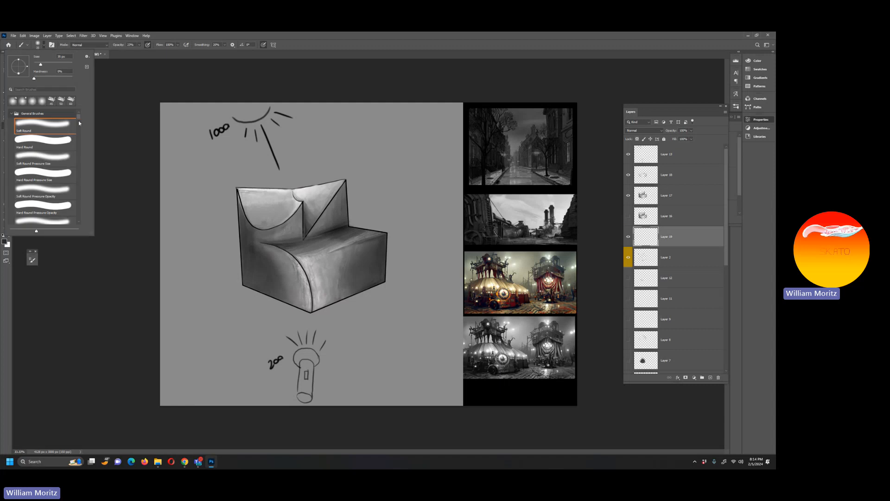
scroll(79, 127, "down", 10)
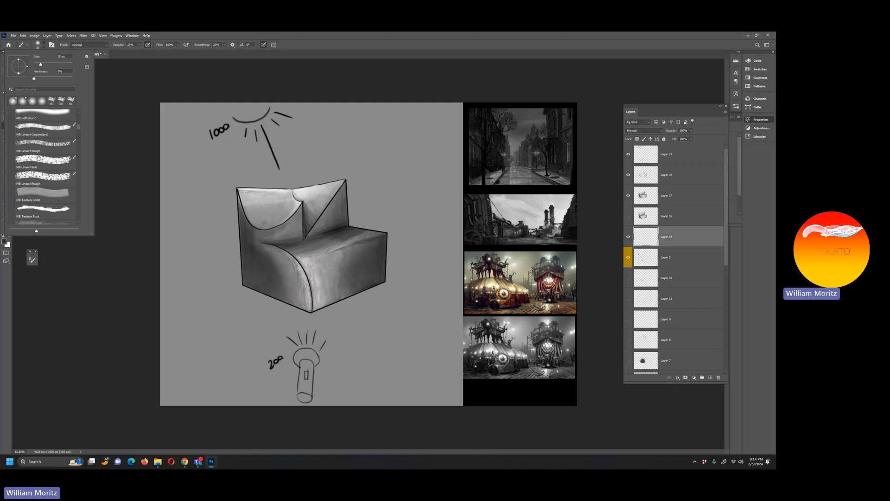
left_click(43, 144)
left_click(125, 195)
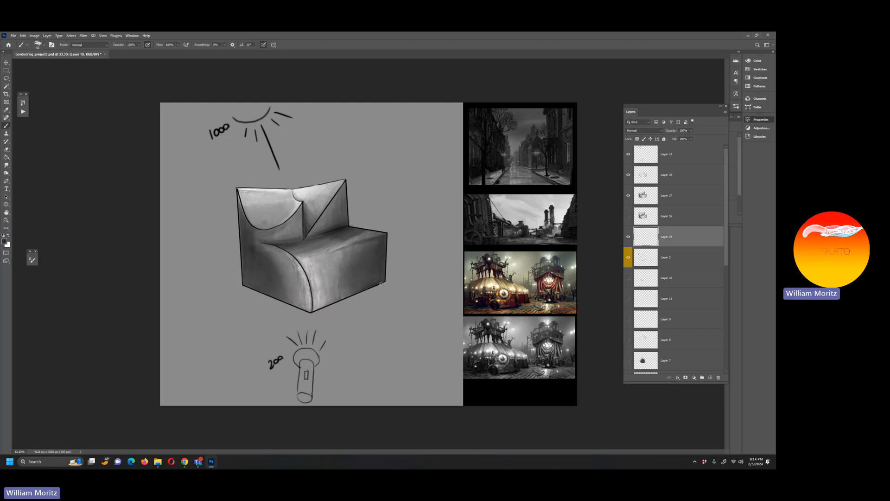
Paint the block's dark cast shadow on Layer 19 as a slanted shape across the ground, enlarging the brush to fill it.
mouse_move(245, 286)
left_mouse_down()
mouse_move(338, 335)
mouse_move(335, 322)
mouse_move(341, 324)
mouse_move(296, 292)
mouse_move(359, 318)
mouse_move(347, 300)
mouse_move(386, 311)
mouse_move(373, 286)
mouse_move(397, 297)
mouse_move(379, 279)
mouse_move(419, 303)
left_mouse_up()
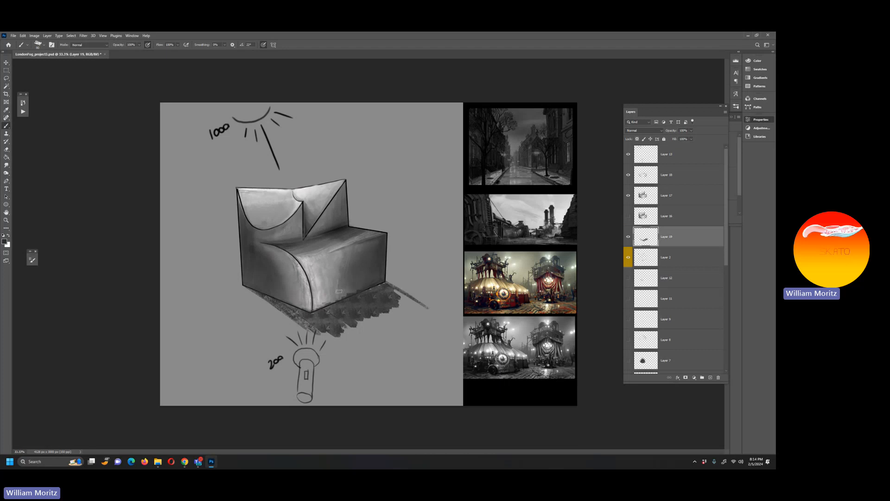
key("bracketright")
key("bracketright")
key("bracketright")
key("bracketright")
key("bracketright")
mouse_move(258, 292)
left_mouse_down()
mouse_move(330, 340)
mouse_move(316, 324)
mouse_move(376, 338)
mouse_move(384, 331)
mouse_move(379, 308)
mouse_move(406, 311)
mouse_move(413, 296)
mouse_move(420, 320)
mouse_move(360, 362)
left_mouse_up()
key("bracketright")
key("bracketright")
mouse_move(392, 293)
left_mouse_down()
mouse_move(406, 298)
mouse_move(387, 286)
left_mouse_up()
key("bracketright")
key("bracketright")
key("bracketright")
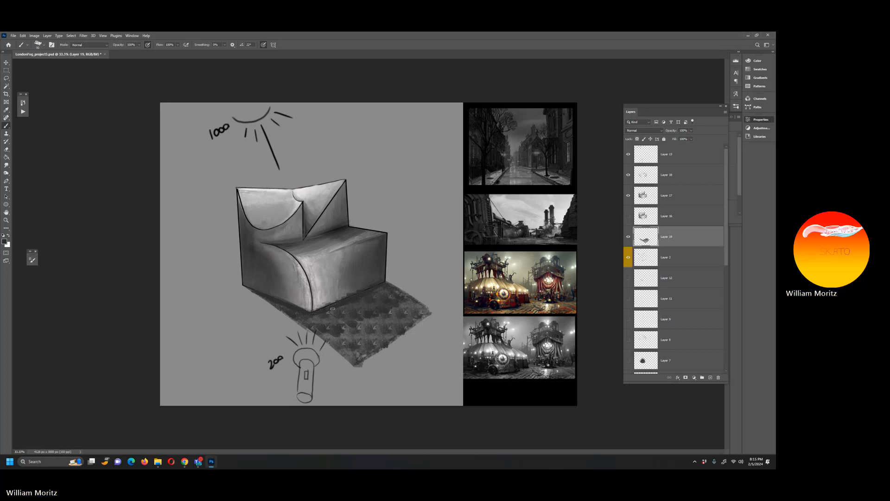
Switch to the Eraser and set its opacity to 100%.
key("e")
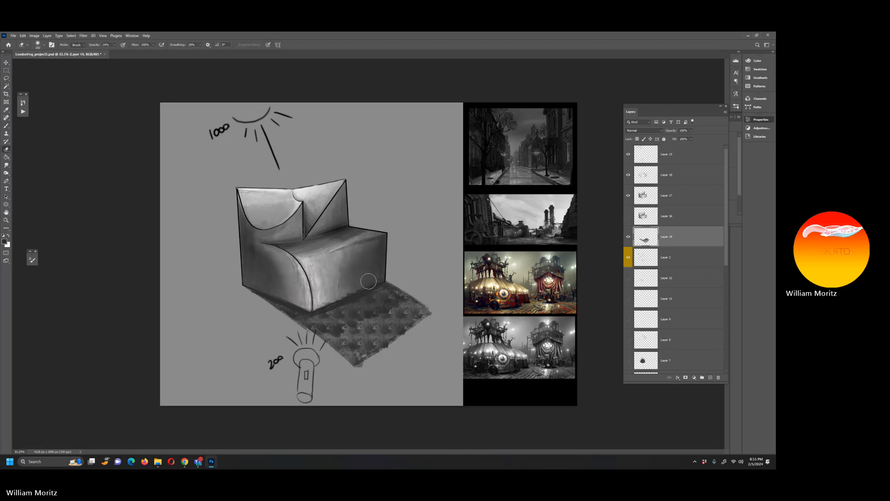
left_click(113, 45)
left_click(132, 98)
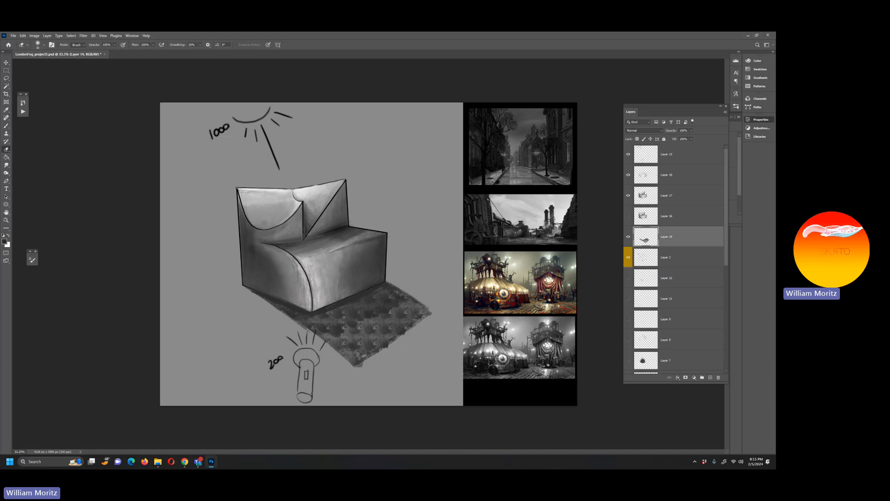
Blend the cast shadow's brush texture along the block's base with an enlarged Smudge brush.
left_click(6, 165)
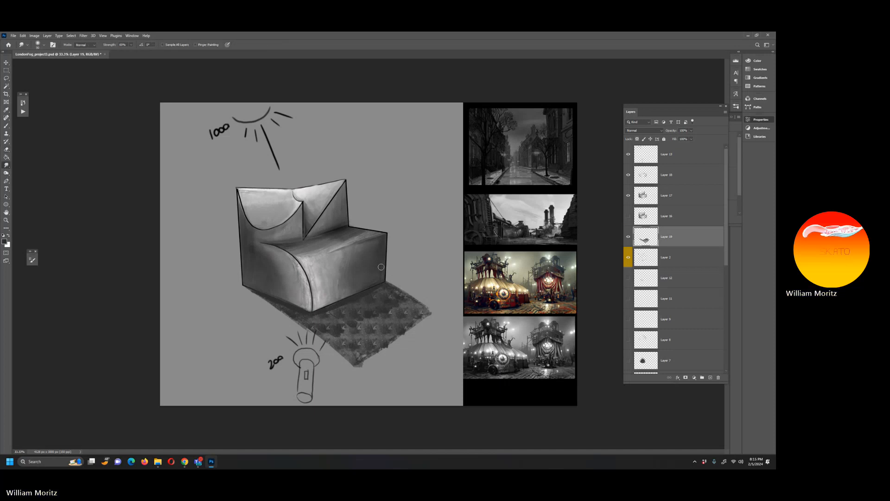
key("bracketright")
key("bracketright")
key("bracketright")
key("bracketright")
key("bracketright")
key("bracketright")
key("bracketright")
key("bracketleft")
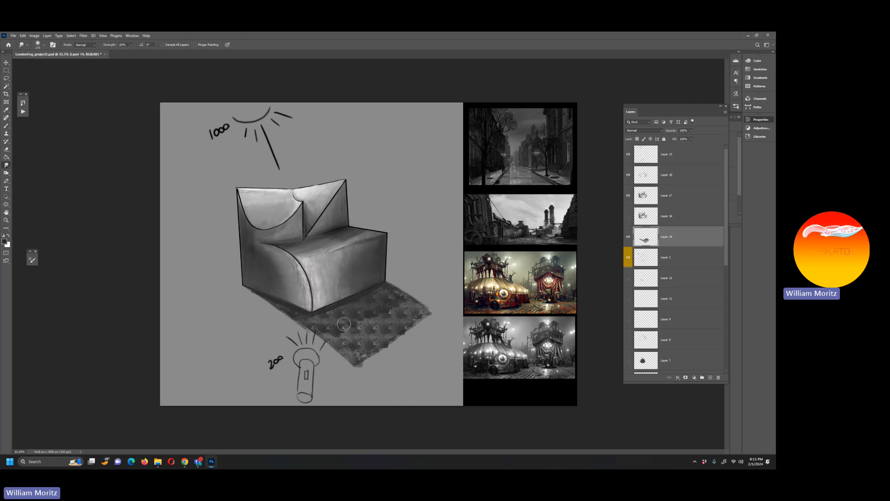
mouse_move(343, 323)
left_mouse_down()
mouse_move(352, 331)
mouse_move(355, 318)
mouse_move(369, 324)
mouse_move(396, 310)
mouse_move(392, 296)
left_mouse_up()
mouse_move(318, 325)
left_mouse_down()
mouse_move(334, 334)
mouse_move(244, 285)
left_mouse_up()
key("bracketleft")
key("bracketleft")
key("bracketleft")
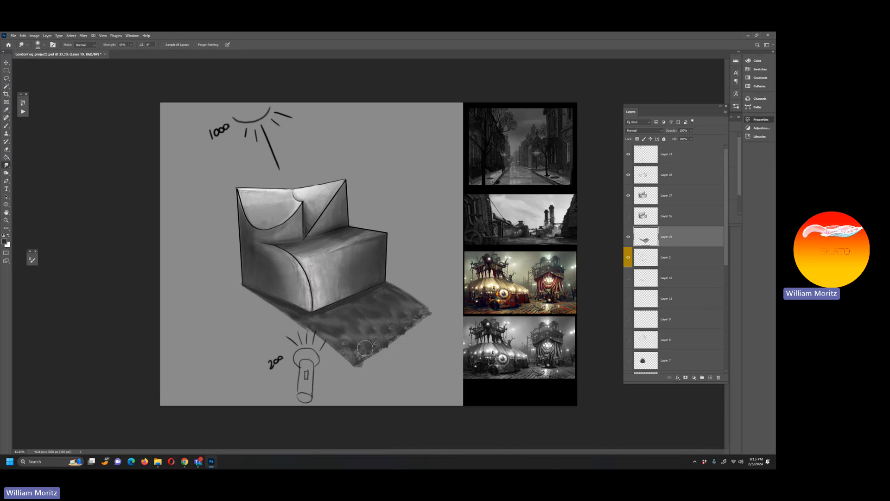
Smudge the cast shadow's ragged outer edge and far corners smooth with a larger brush.
key("bracketright")
key("bracketright")
key("bracketright")
key("bracketright")
mouse_move(365, 358)
left_mouse_down()
mouse_move(383, 334)
mouse_move(398, 341)
mouse_move(405, 323)
mouse_move(426, 316)
mouse_move(367, 354)
mouse_move(392, 339)
left_mouse_up()
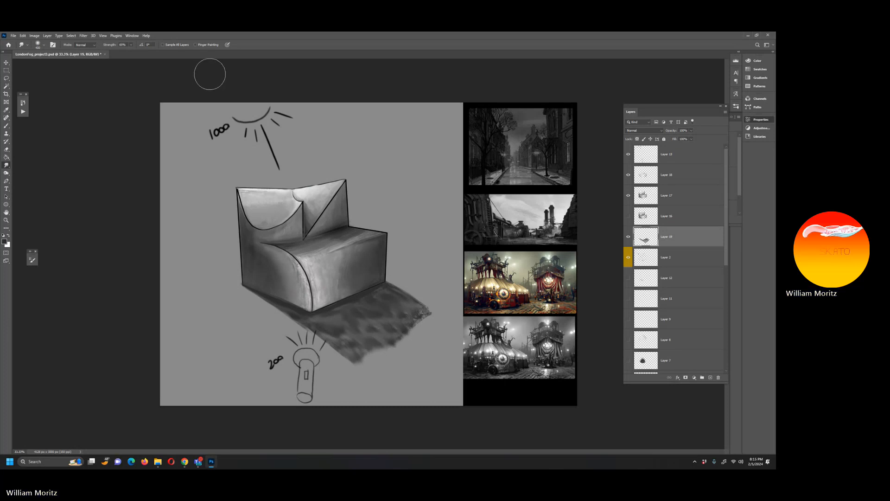
left_click_drag(396, 347, 413, 326)
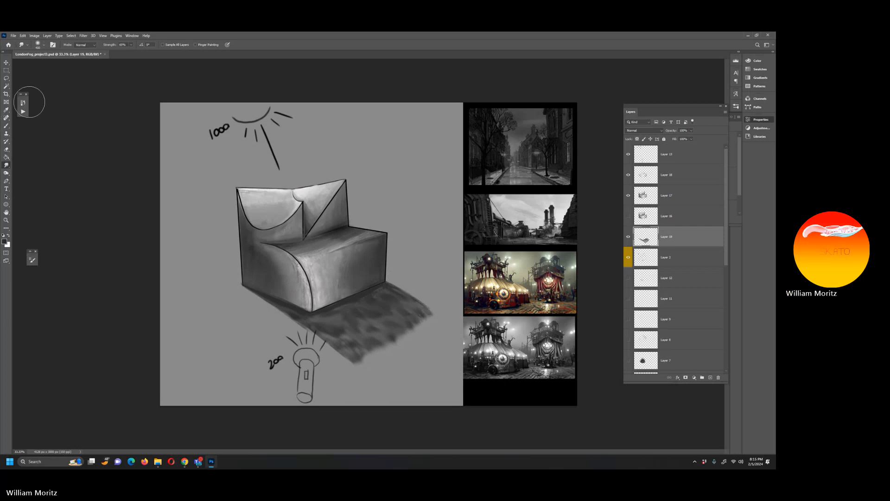
left_click_drag(415, 314, 413, 325)
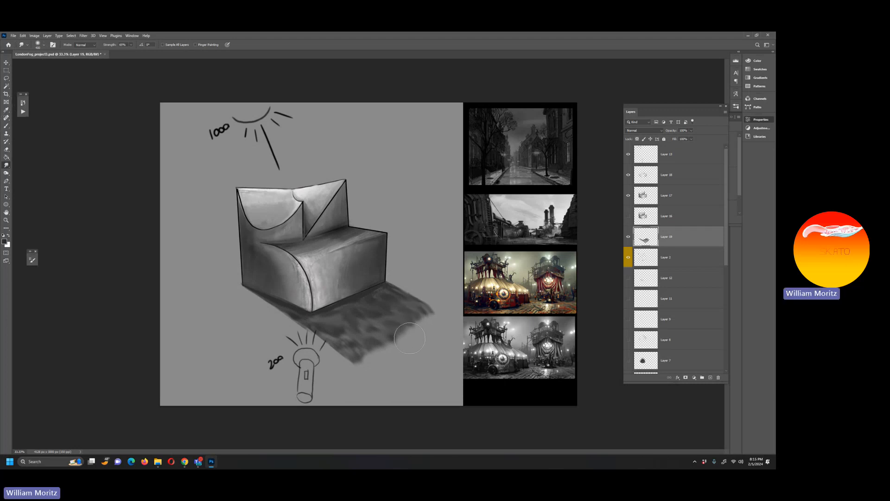
Fade the cast shadow's far edge with a large soft Eraser at 47% opacity.
key("e")
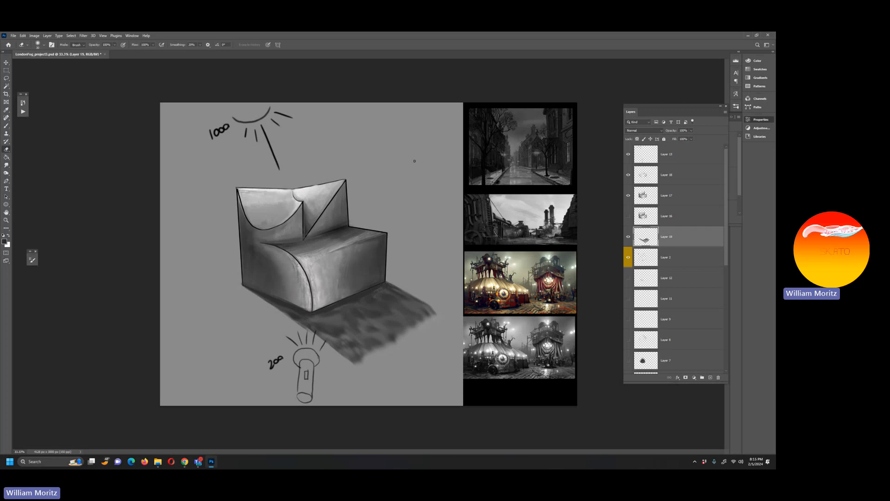
left_click(114, 44)
left_click_drag(102, 54, 100, 54)
left_click(92, 97)
key("bracketright")
key("bracketright")
key("bracketright")
key("bracketright")
key("bracketright")
left_click_drag(455, 307, 347, 389)
mouse_move(454, 309)
left_mouse_down()
mouse_move(354, 377)
mouse_move(370, 362)
mouse_move(342, 390)
left_mouse_up()
key("bracketleft")
key("bracketleft")
key("bracketleft")
left_click_drag(418, 338, 327, 388)
left_click_drag(451, 311, 355, 375)
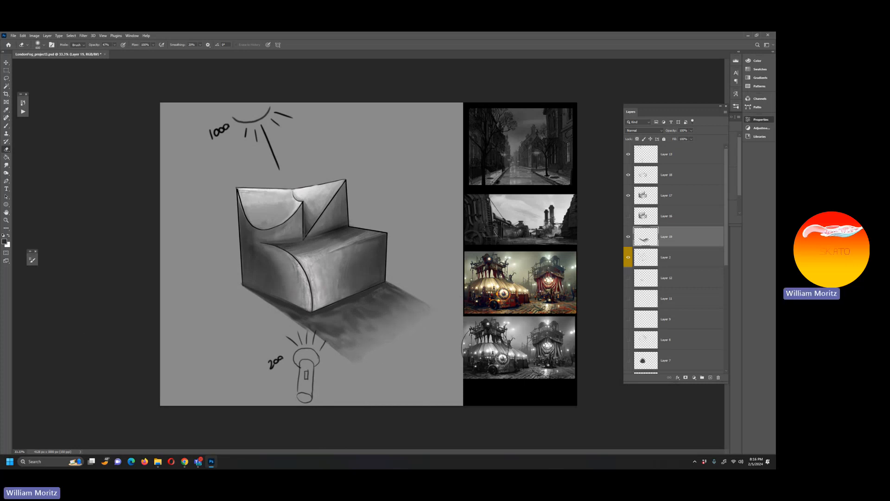
Lighten the cast shadow in front of the flashlight with a resized soft Eraser, following the light's falloff.
key("i")
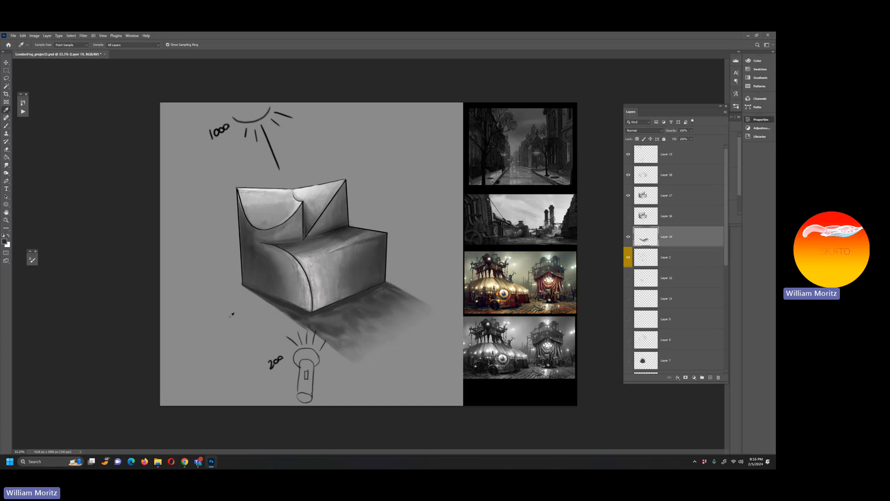
key("e")
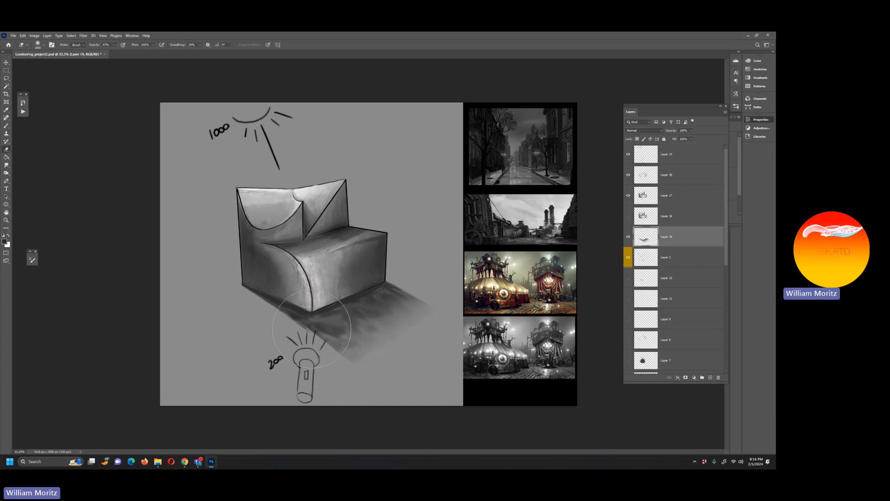
key("bracketright")
key("bracketright")
key("bracketright")
key("bracketright")
key("bracketright")
left_click(311, 336)
key("bracketleft")
key("bracketleft")
key("bracketleft")
key("bracketleft")
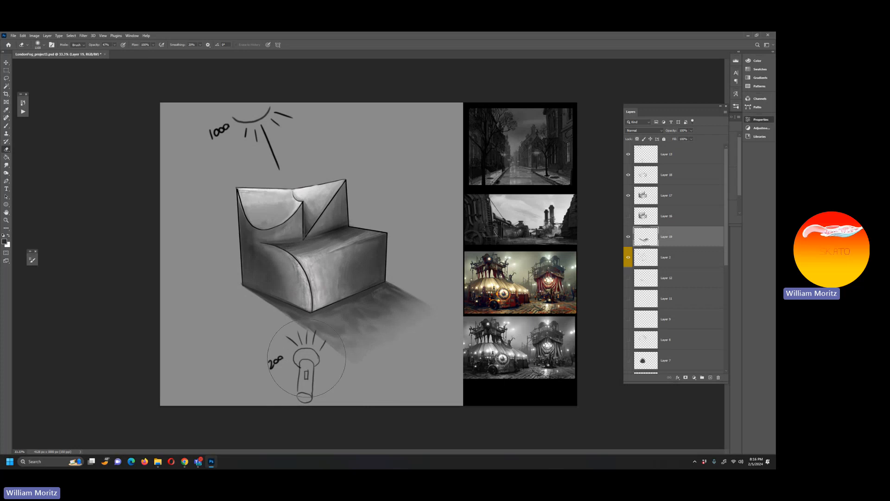
key("bracketleft")
key("bracketleft")
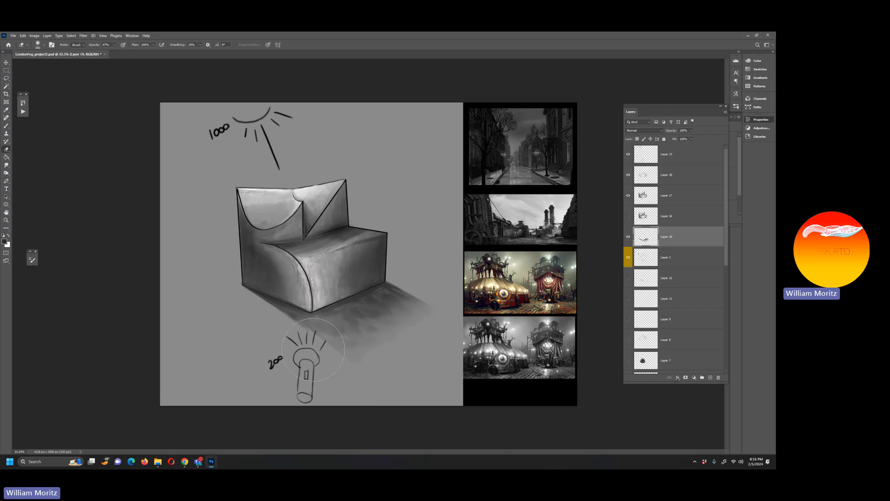
key("bracketright")
left_click_drag(317, 362, 318, 368)
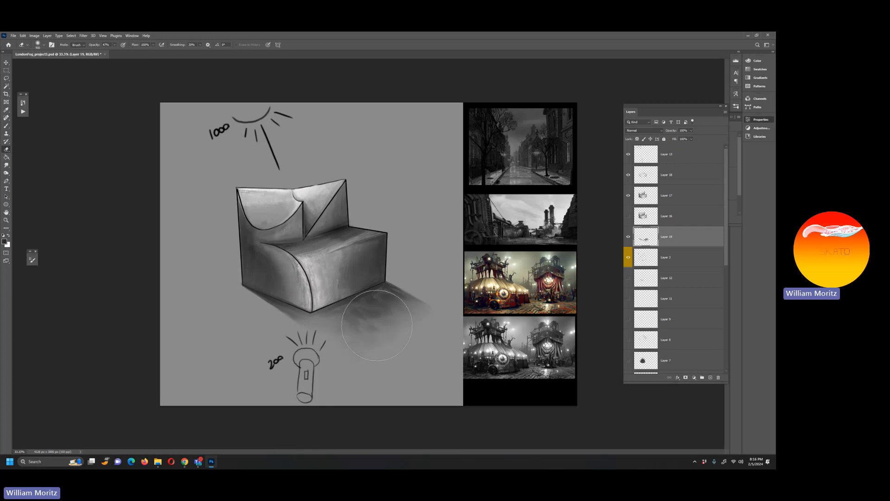
left_click(6, 173)
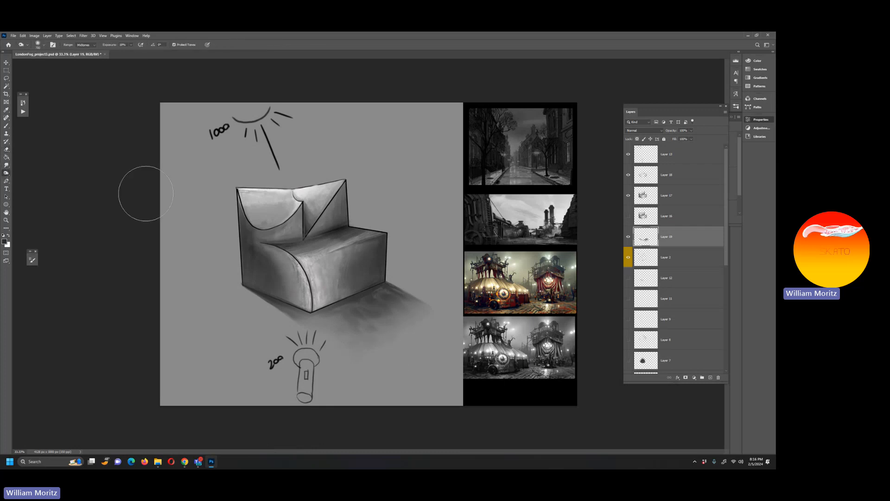
key("bracketleft")
key("bracketleft")
key("bracketleft")
key("bracketleft")
key("bracketleft")
key("bracketleft")
key("bracketleft")
key("bracketleft")
key("bracketleft")
key("bracketleft")
key("bracketleft")
key("bracketleft")
key("bracketleft")
key("bracketleft")
key("bracketleft")
Toggle the light sketches on Layer 13 to examine the shaded block and its cast shadow on their own.
left_click(629, 155)
left_click(6, 220)
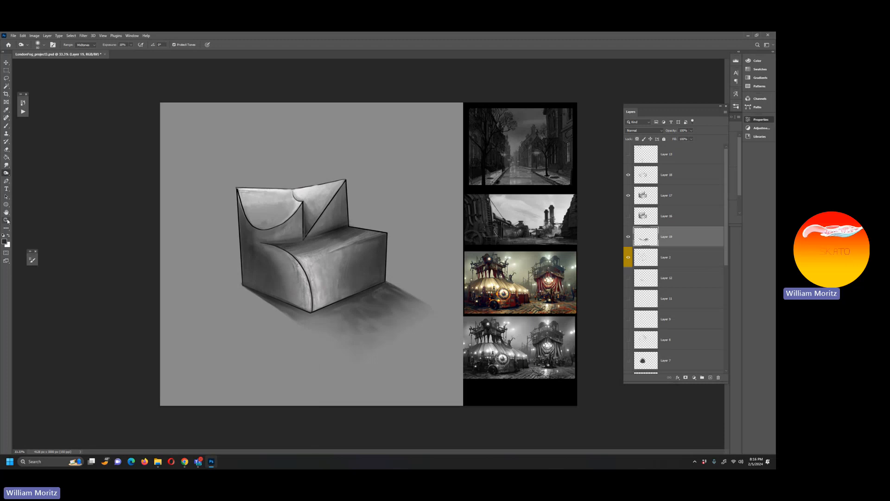
left_click(334, 226, "alt")
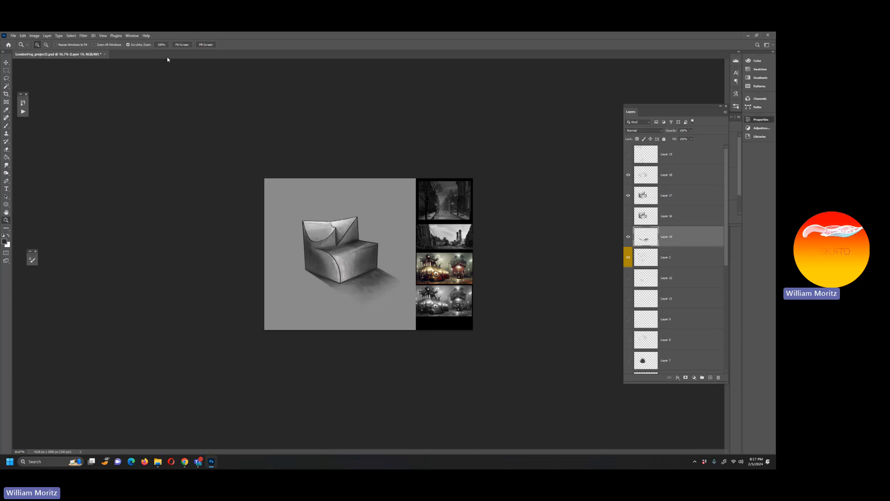
left_click(630, 155)
Switch to the Teams meeting window and request stopping the recording and transcription.
left_click(767, 387)
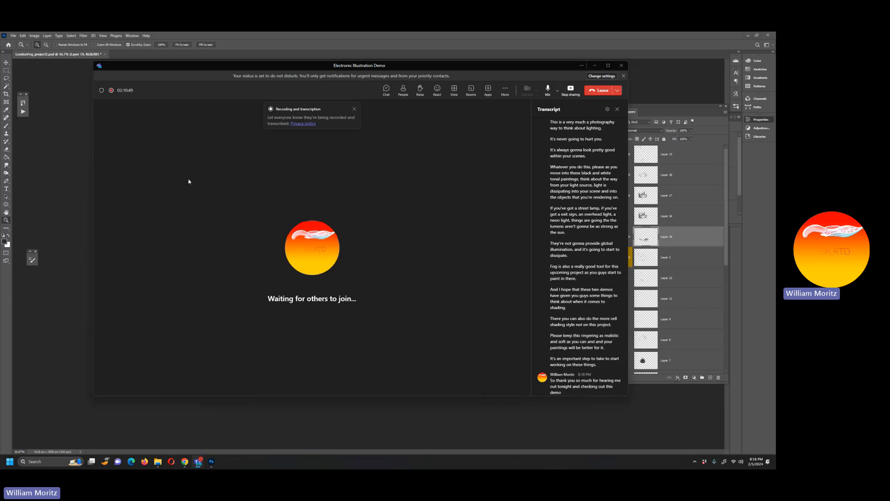
left_click_drag(180, 69, 190, 86)
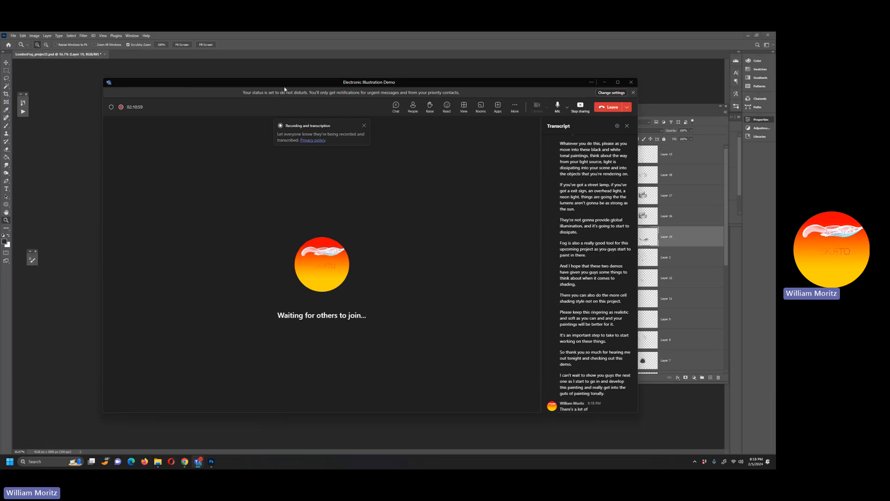
left_click_drag(291, 84, 284, 87)
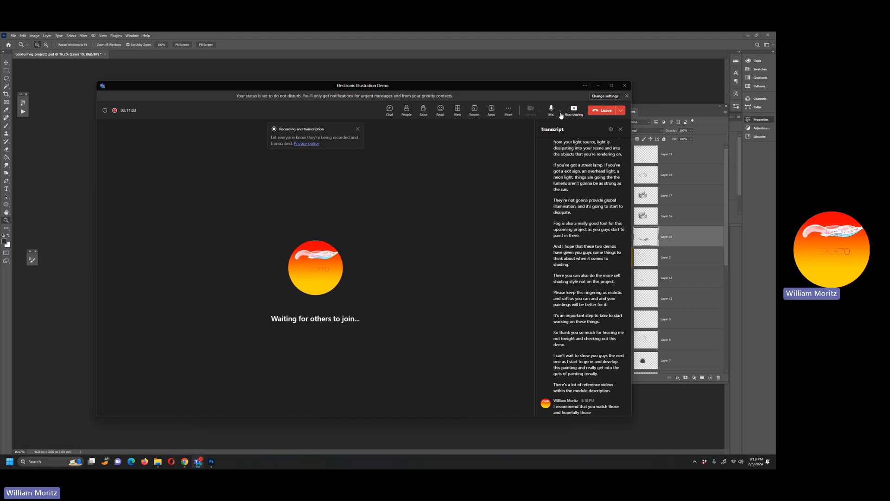
left_click(509, 110)
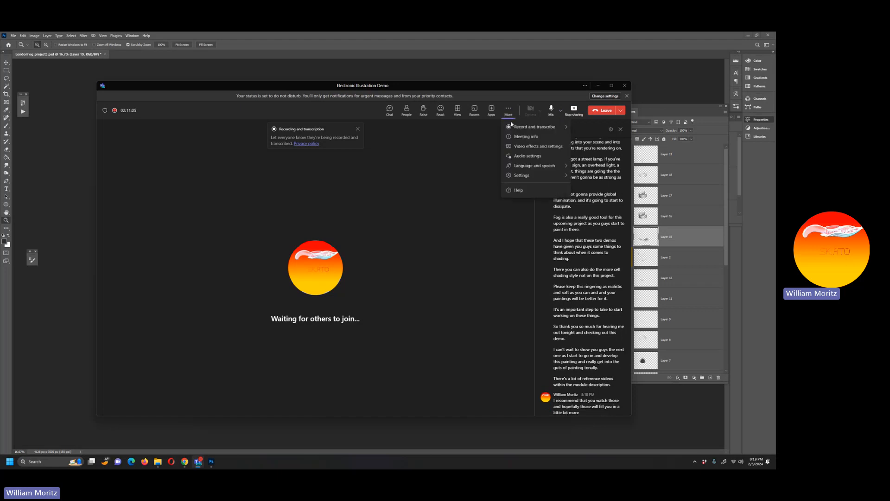
mouse_move(526, 128)
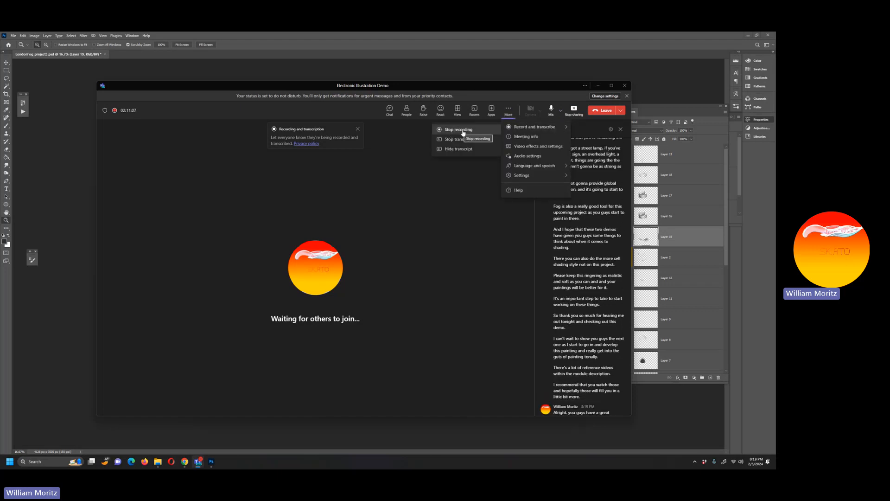
left_click(460, 130)
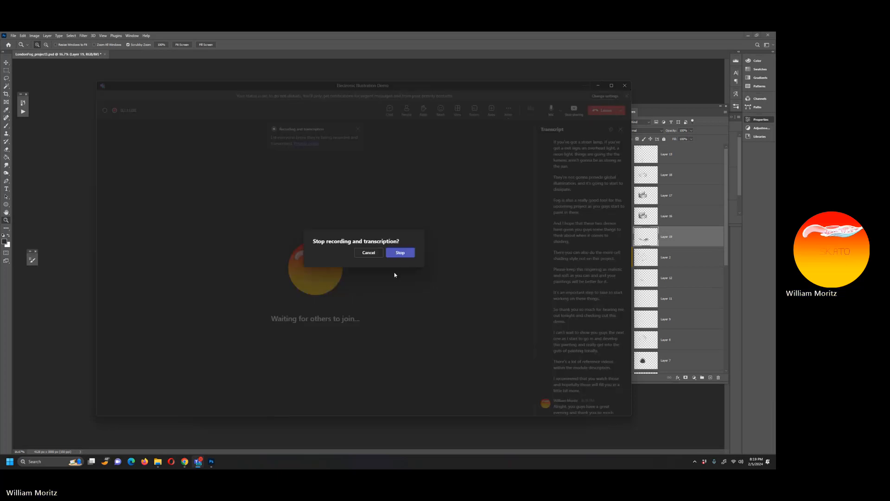